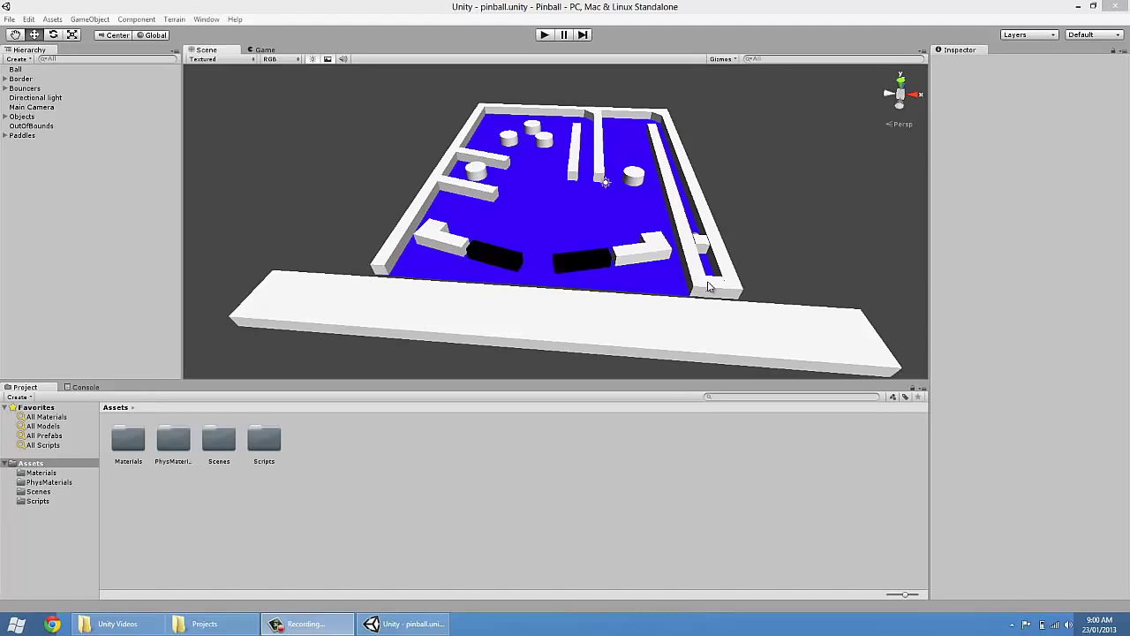
# Orbit around the pinball table, inspecting the plunger cube and the OutOfBounds plane
pyautogui.keyDown('alt'); pyautogui.moveTo(775, 196); pyautogui.dragTo(532, 335); pyautogui.keyUp('alt')
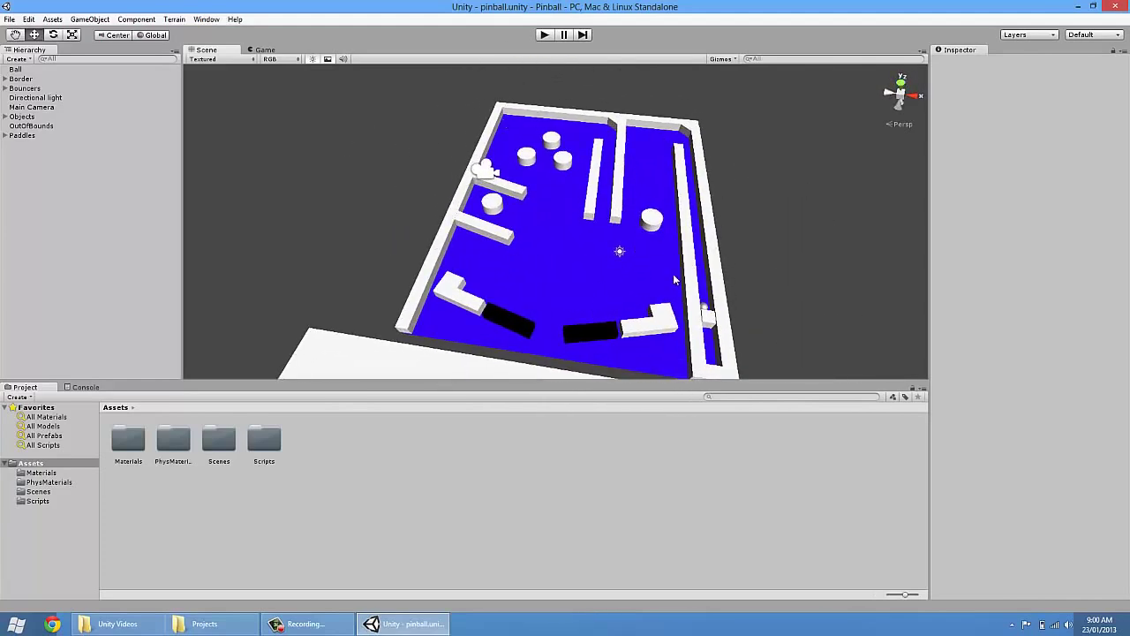
pyautogui.click(705, 305)
pyautogui.keyDown('alt'); pyautogui.moveTo(742, 280); pyautogui.dragTo(715, 279); pyautogui.keyUp('alt')
pyautogui.click(598, 318)
pyautogui.moveTo(618, 172); pyautogui.dragTo(604, 258)
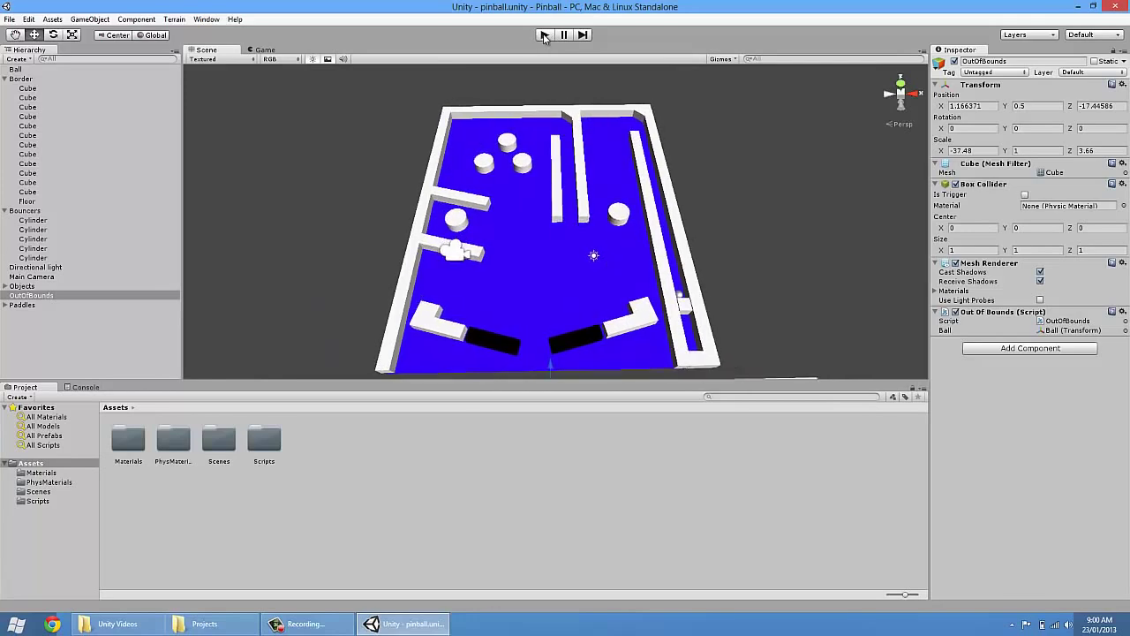
# Play the game to test the left and right flippers, then stop it
pyautogui.click(543, 35)
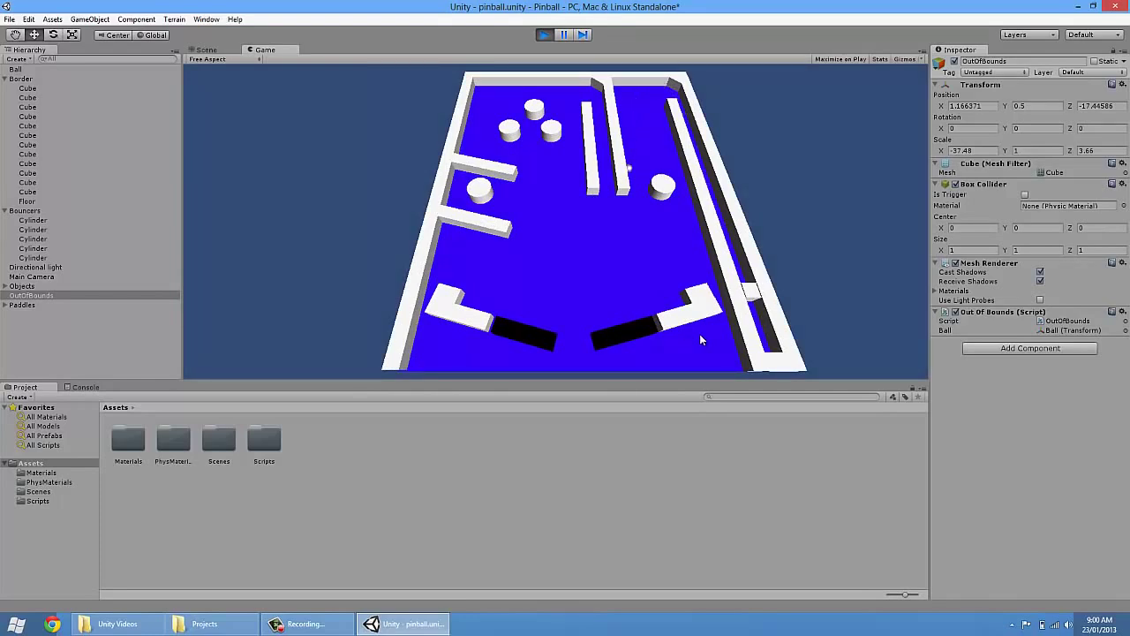
pyautogui.press('Right')
pyautogui.press('Left')
pyautogui.press('Right')
pyautogui.press('Right')
pyautogui.click(547, 35)
pyautogui.moveTo(566, 338); pyautogui.dragTo(521, 100, button='middle')
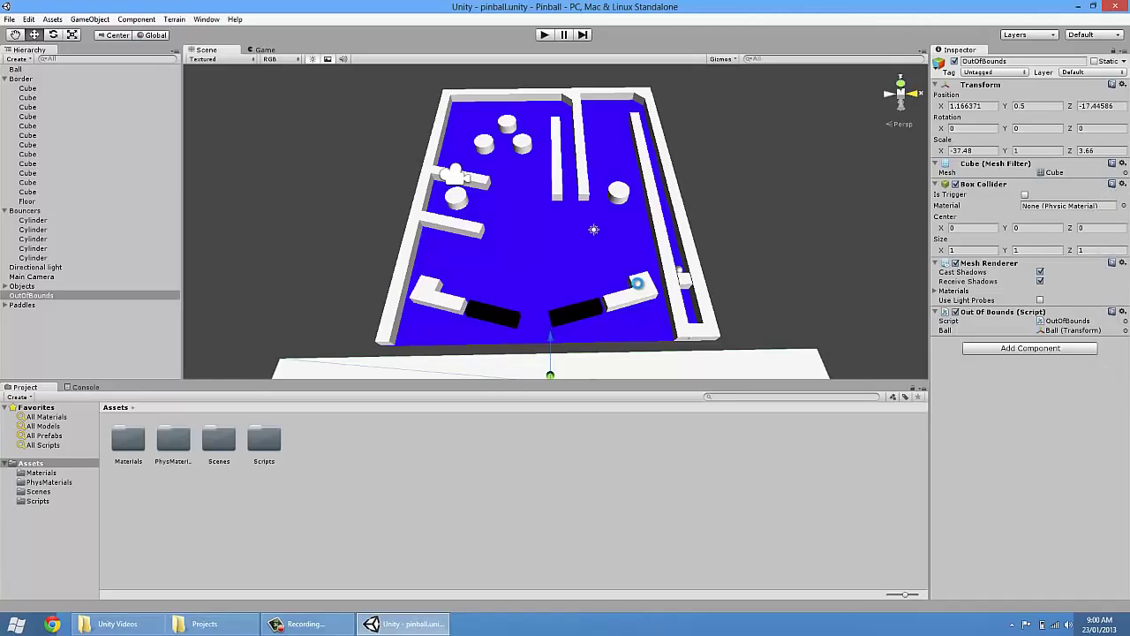
# Leave Unity for the desktop and open the Pinball folder inside Pinball.zip
pyautogui.hotkey('alt', 'F4')
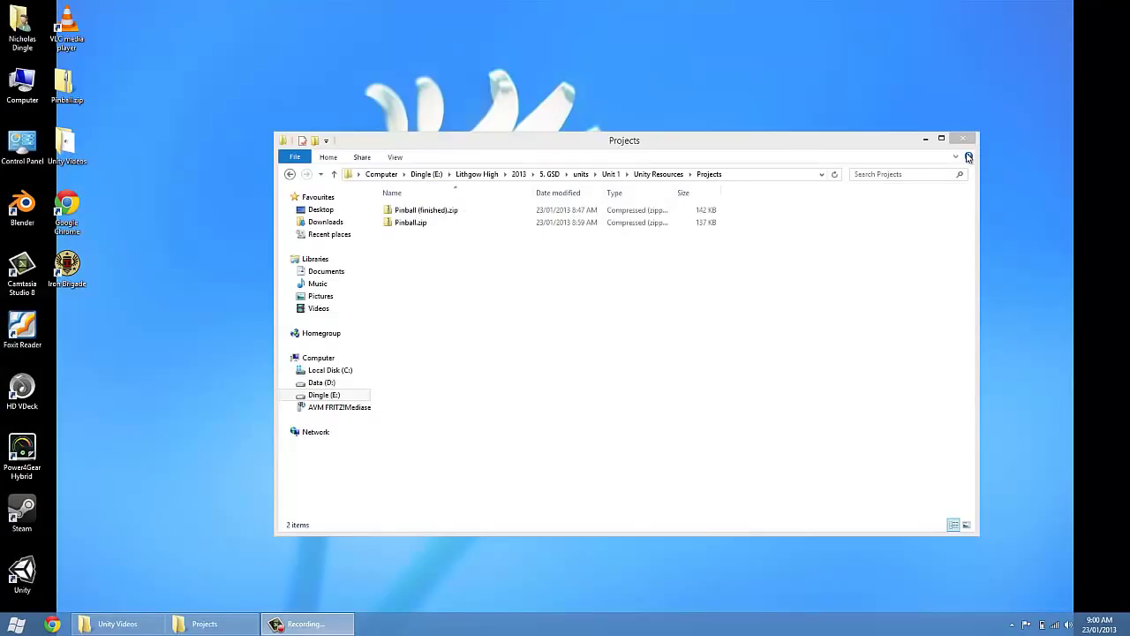
pyautogui.click(963, 140)
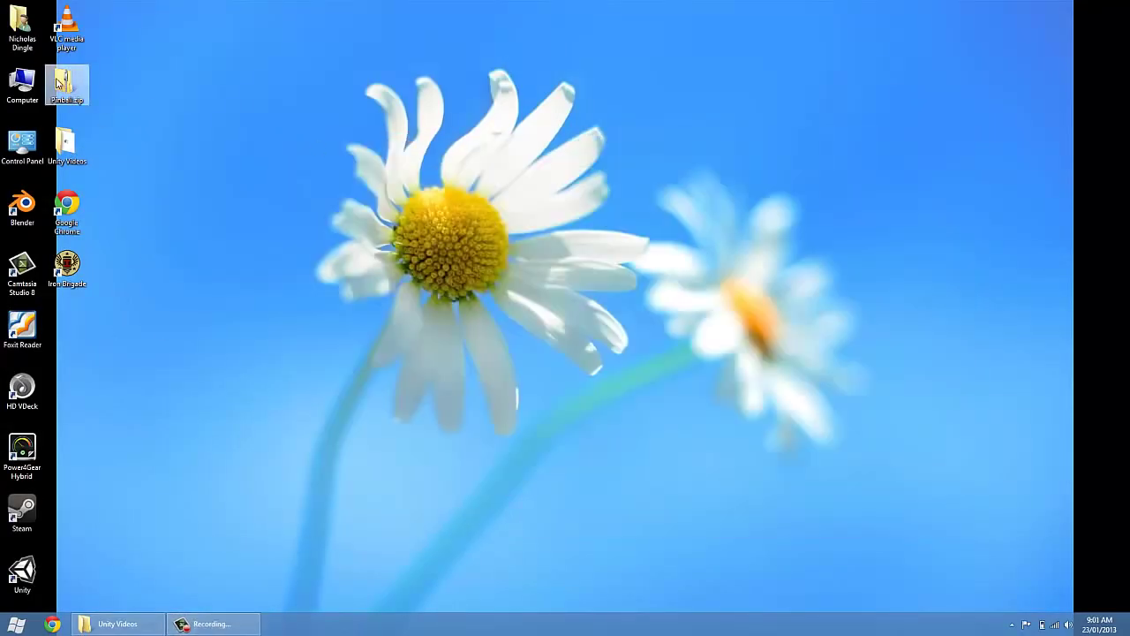
pyautogui.moveTo(59, 82); pyautogui.dragTo(527, 48)
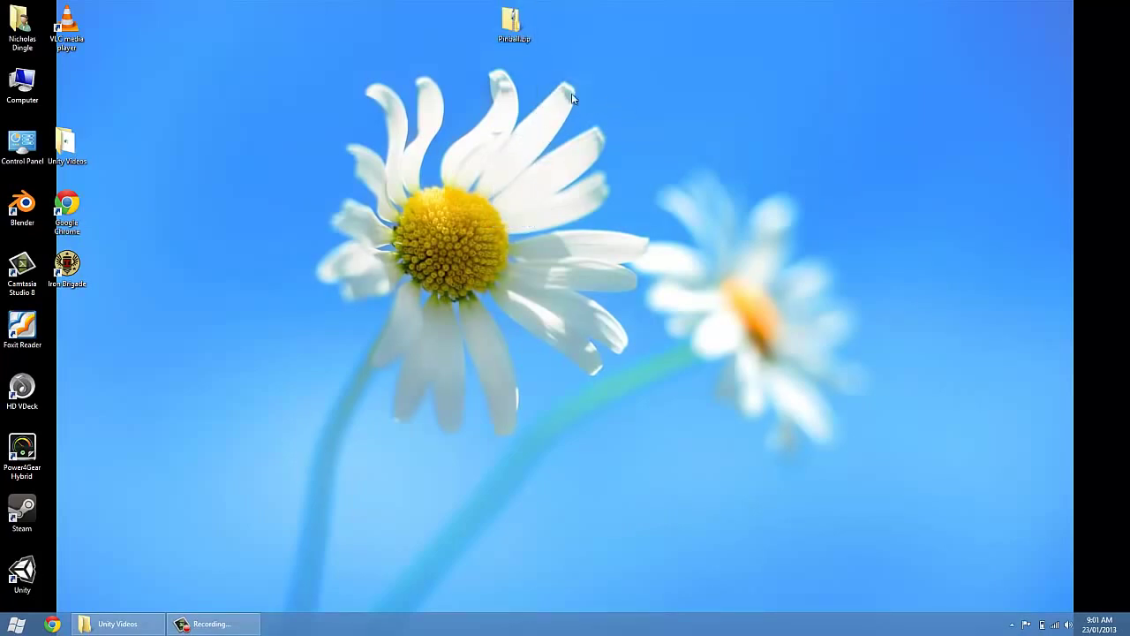
pyautogui.doubleClick(512, 27)
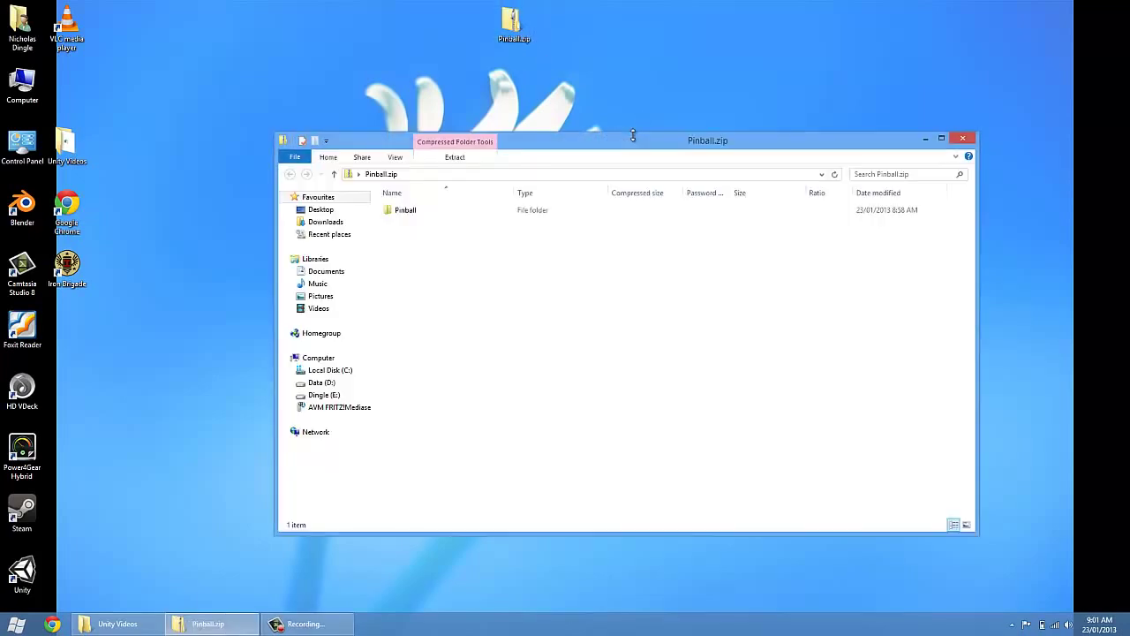
pyautogui.moveTo(744, 121); pyautogui.dragTo(907, 84)
pyautogui.doubleClick(645, 173)
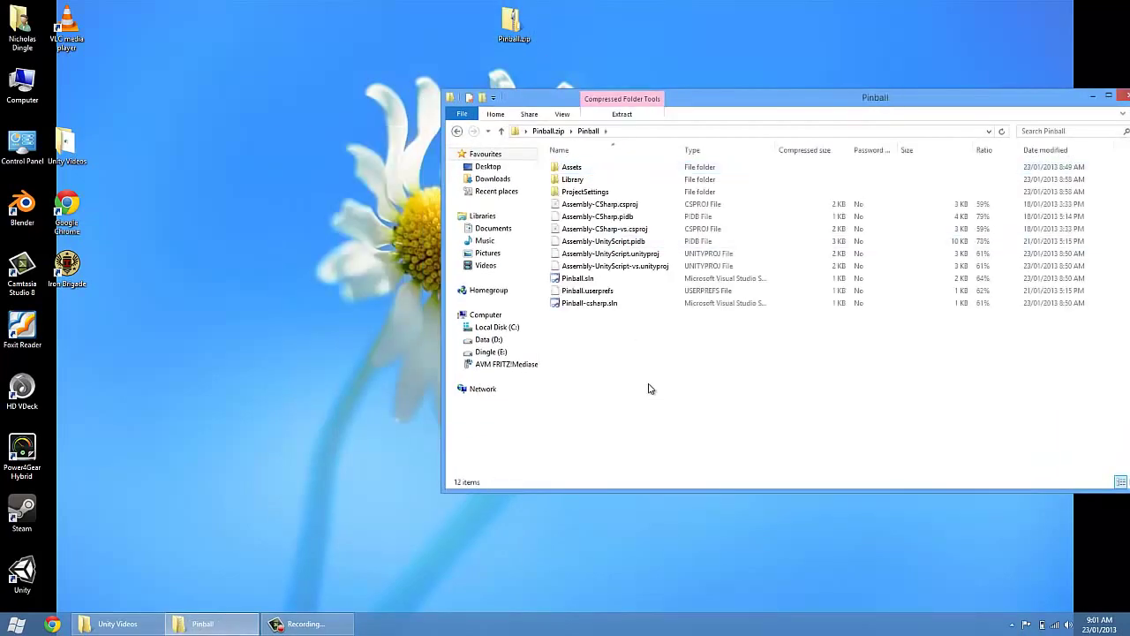
# Review the 12 project files in the zip, then return to the archive's root
pyautogui.moveTo(646, 371); pyautogui.dragTo(587, 119)
pyautogui.click(733, 367)
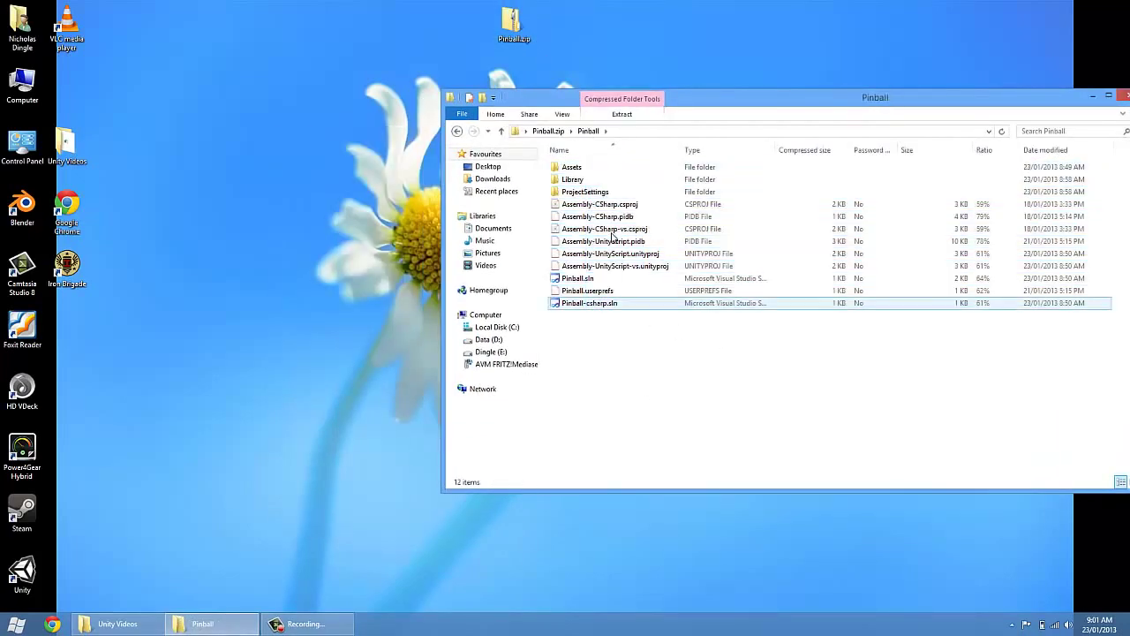
pyautogui.press('BackSpace')
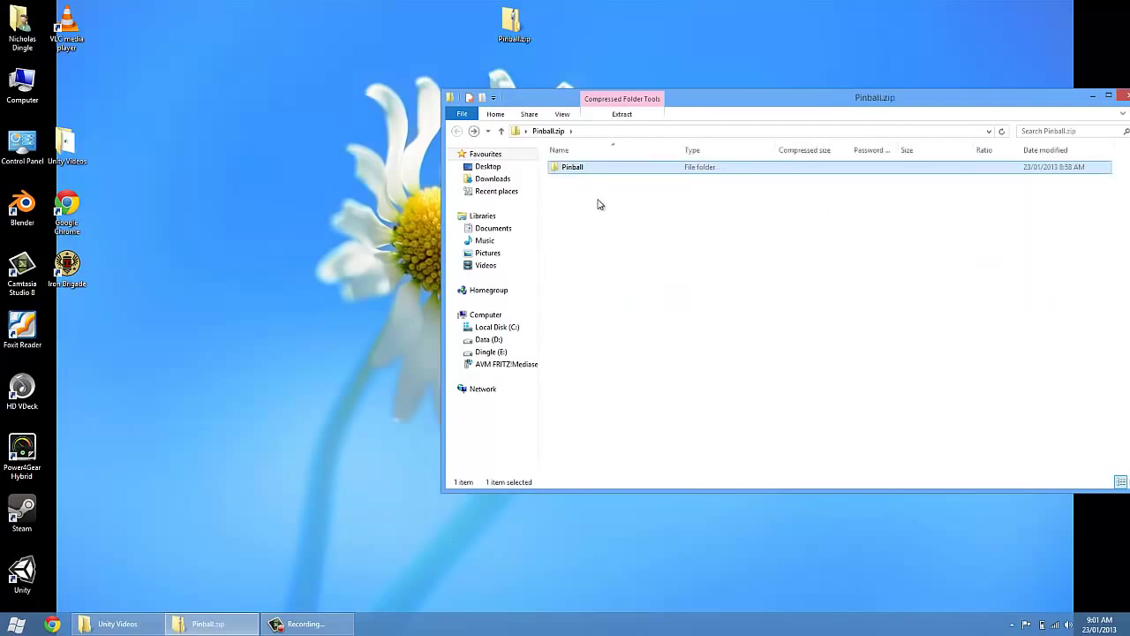
pyautogui.moveTo(710, 93); pyautogui.dragTo(711, 175)
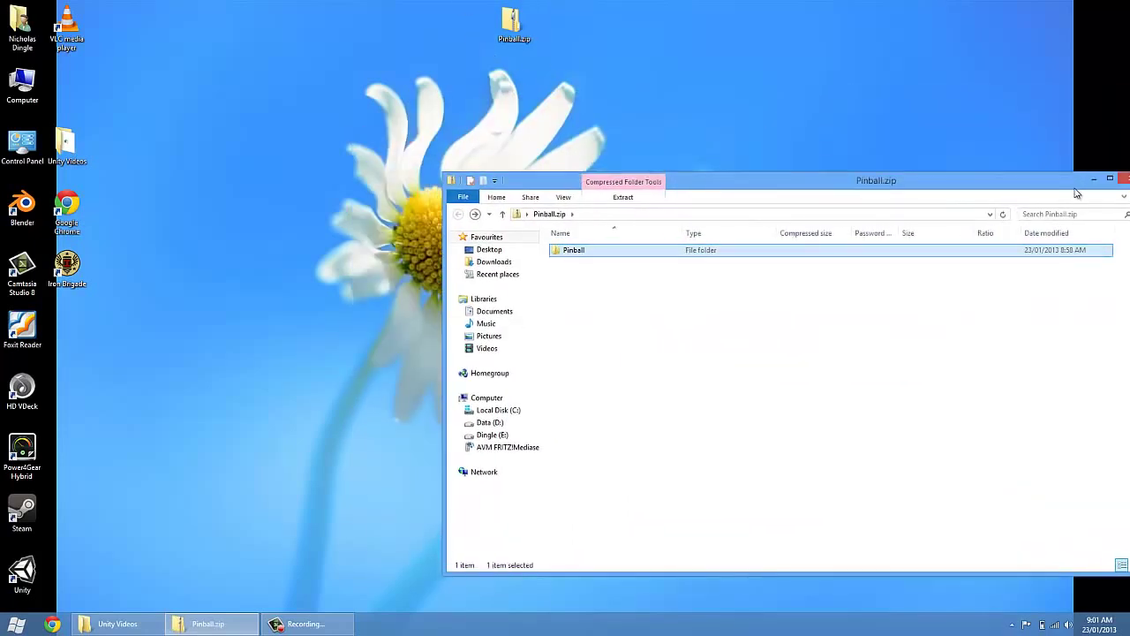
pyautogui.moveTo(1073, 187); pyautogui.dragTo(1012, 172)
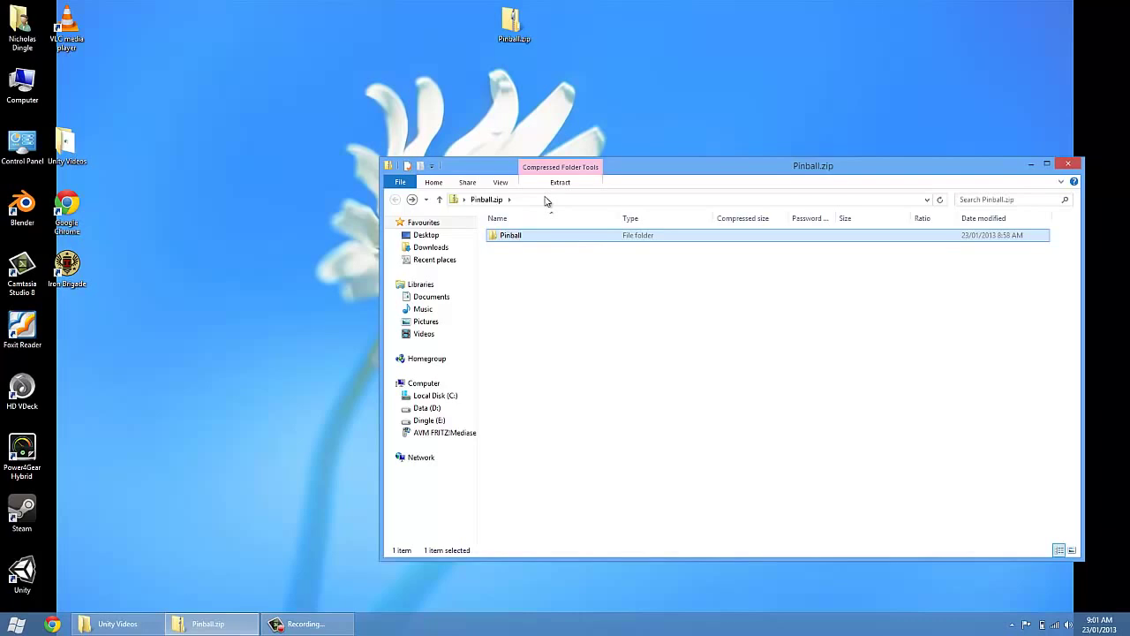
# Copy the Pinball folder out of the zip onto the desktop
pyautogui.moveTo(547, 234); pyautogui.dragTo(544, 41)
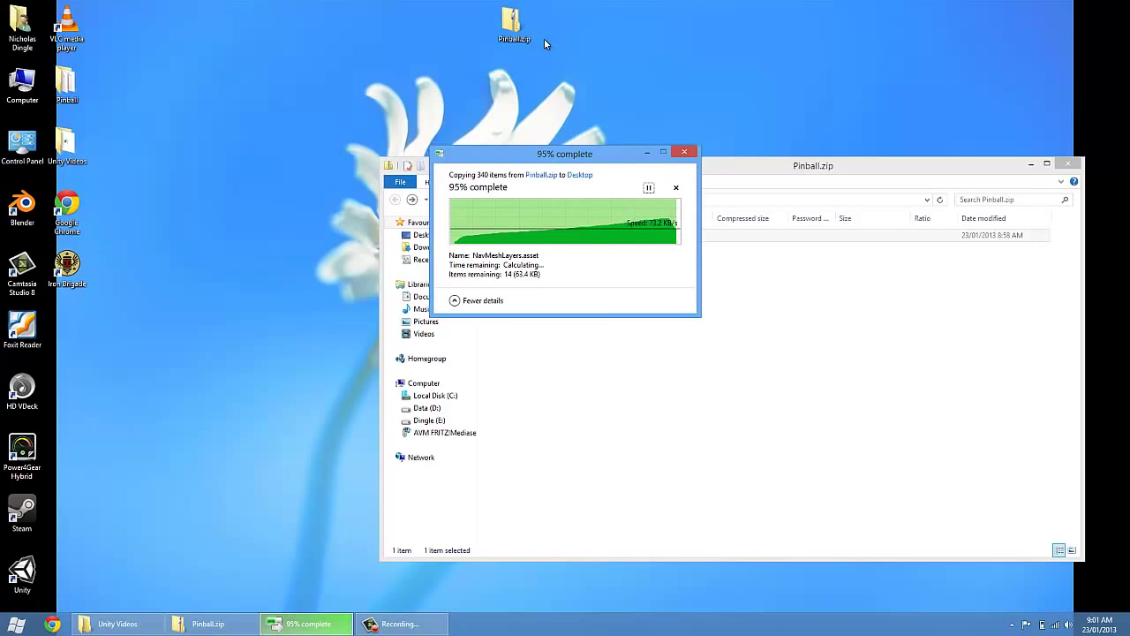
pyautogui.click(624, 56)
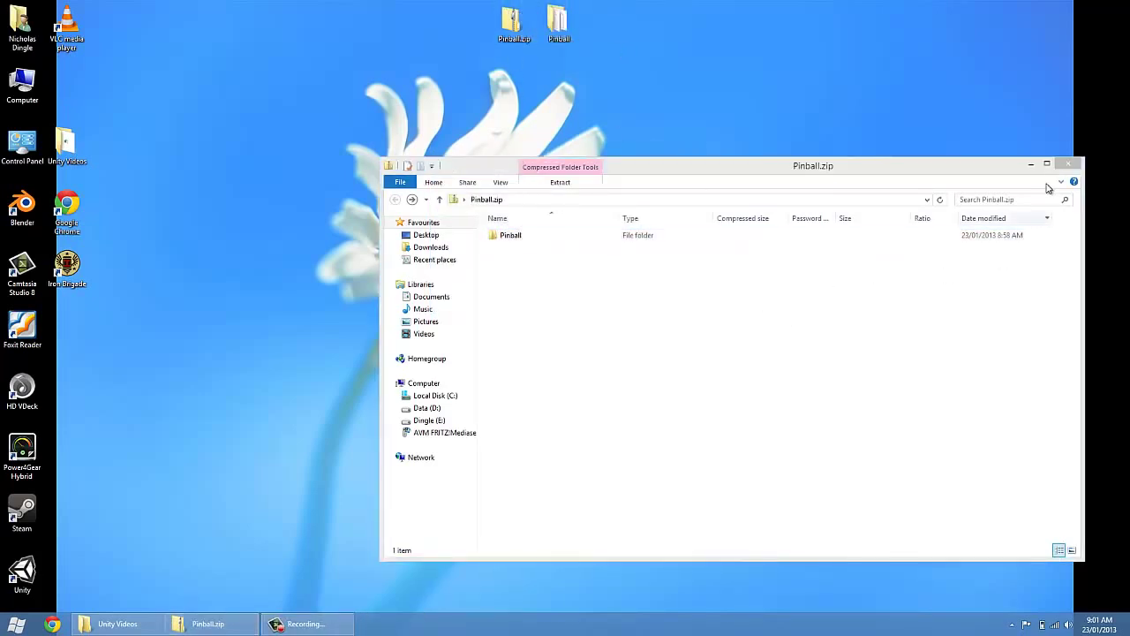
pyautogui.click(1068, 164)
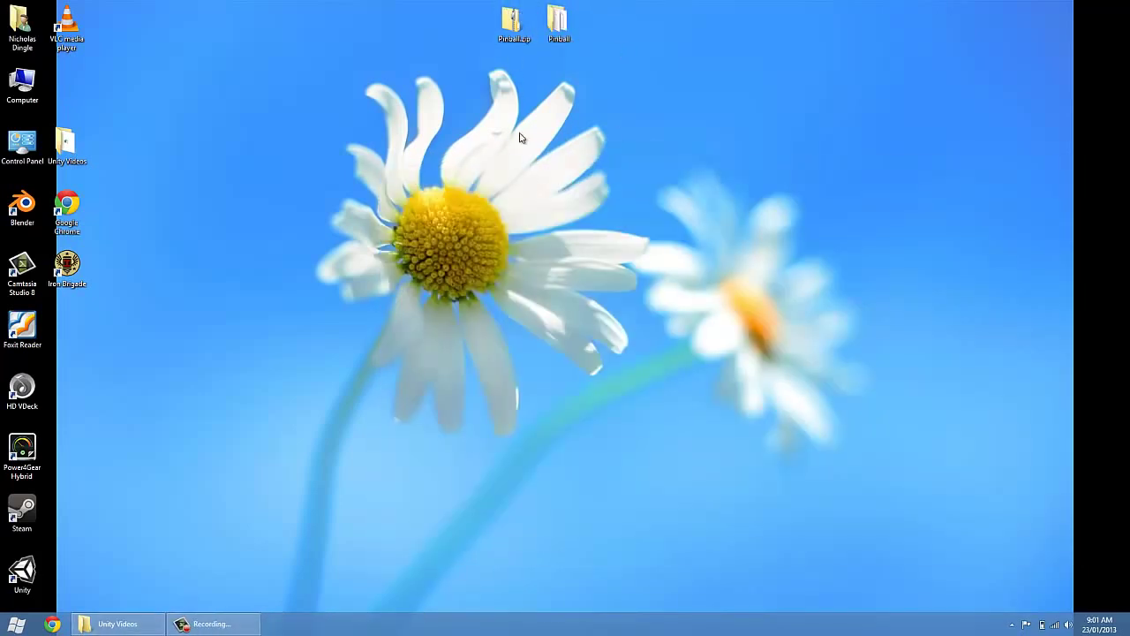
# Check the extracted Pinball folder's files on the desktop, then close it
pyautogui.click(511, 22)
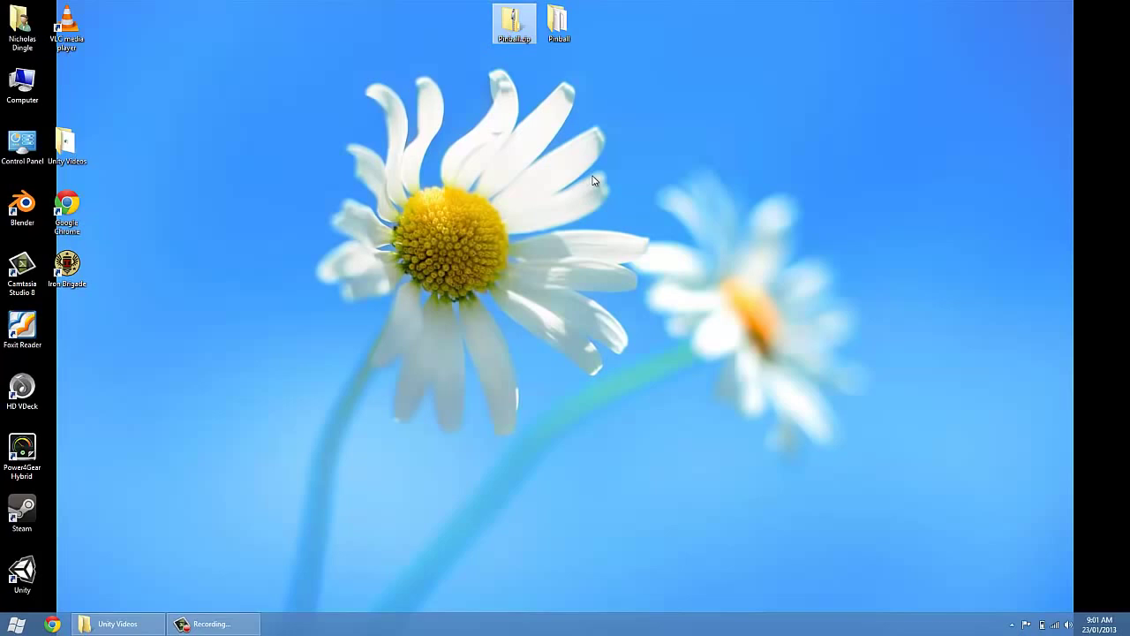
pyautogui.click(554, 19)
pyautogui.doubleClick(554, 20)
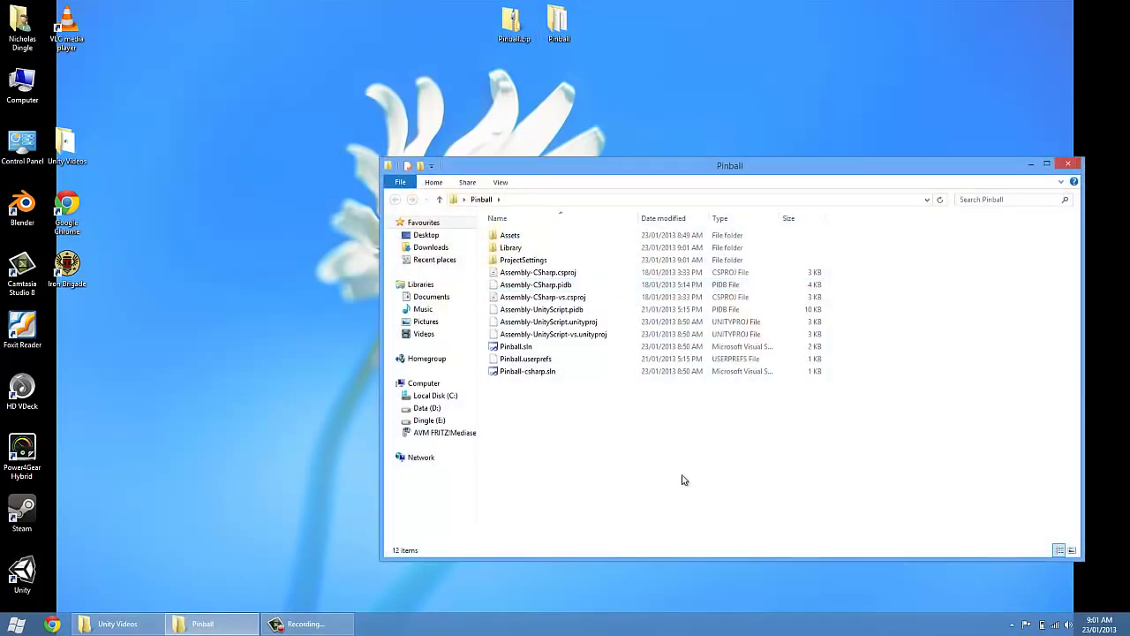
pyautogui.moveTo(681, 468); pyautogui.dragTo(591, 287)
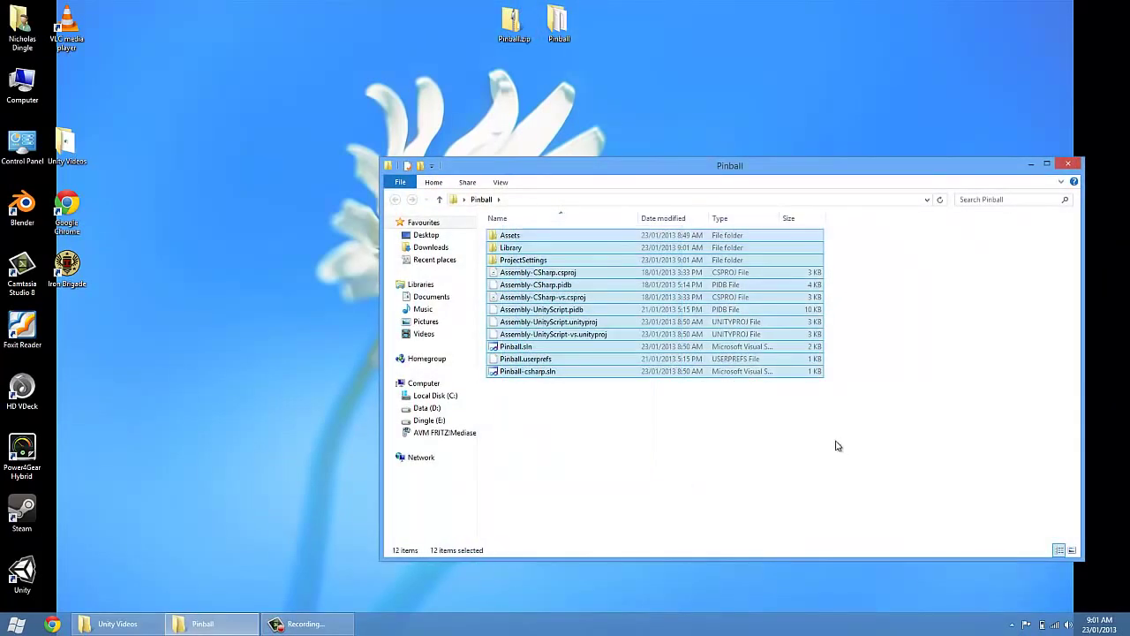
pyautogui.click(843, 446)
pyautogui.click(1070, 166)
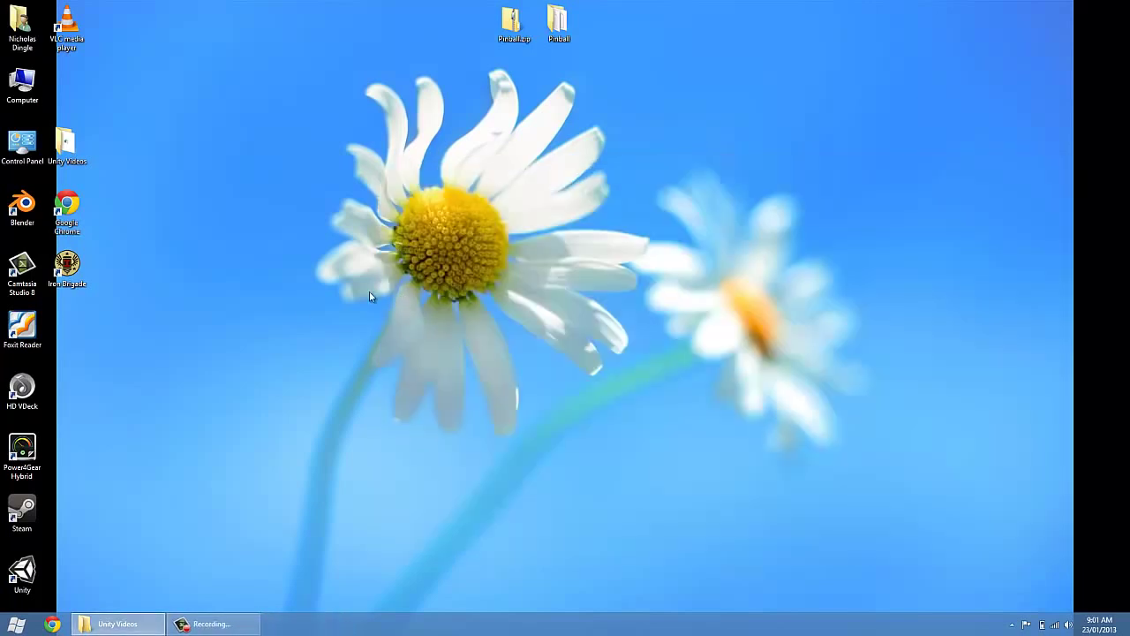
# Launch Unity and open Desktop > Pinball through File > Open Project > Open Other
pyautogui.doubleClick(20, 576)
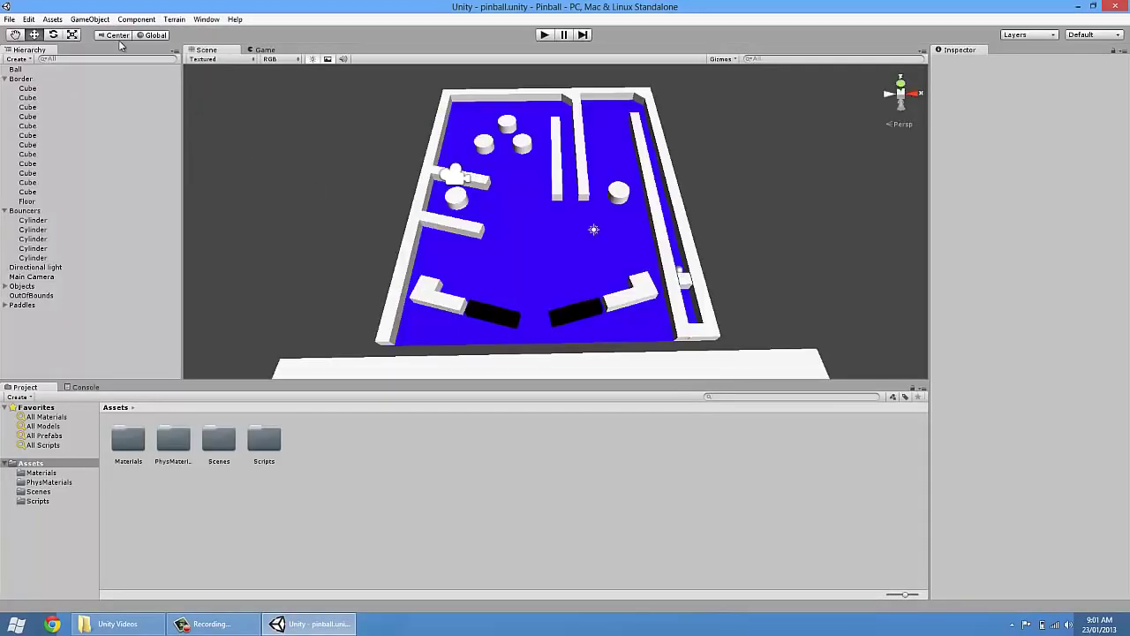
pyautogui.click(9, 20)
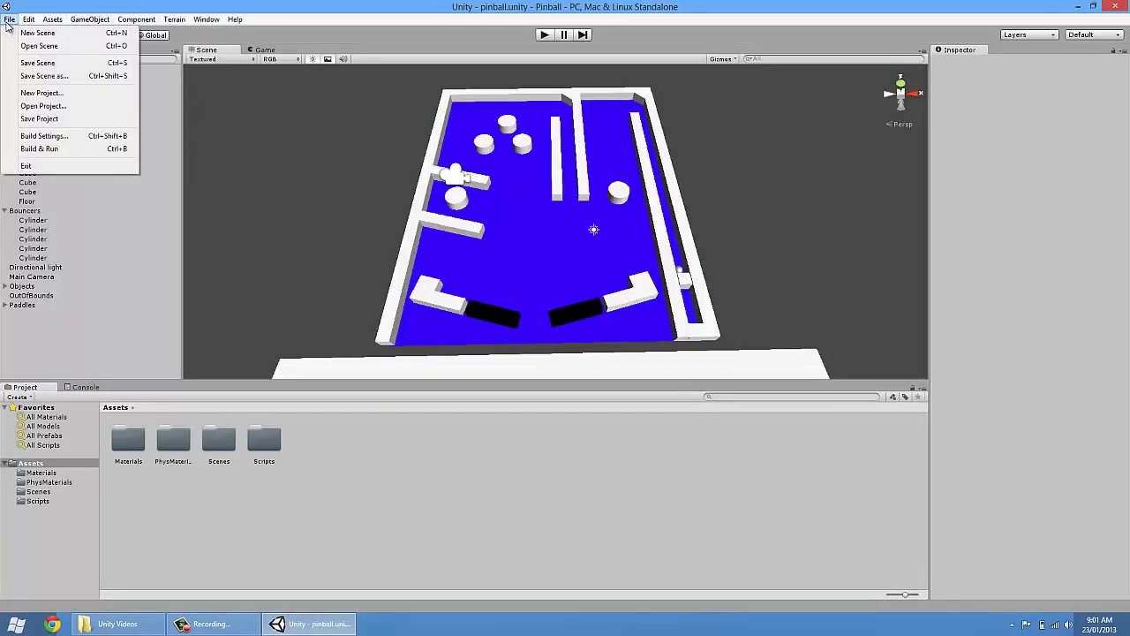
pyautogui.click(61, 107)
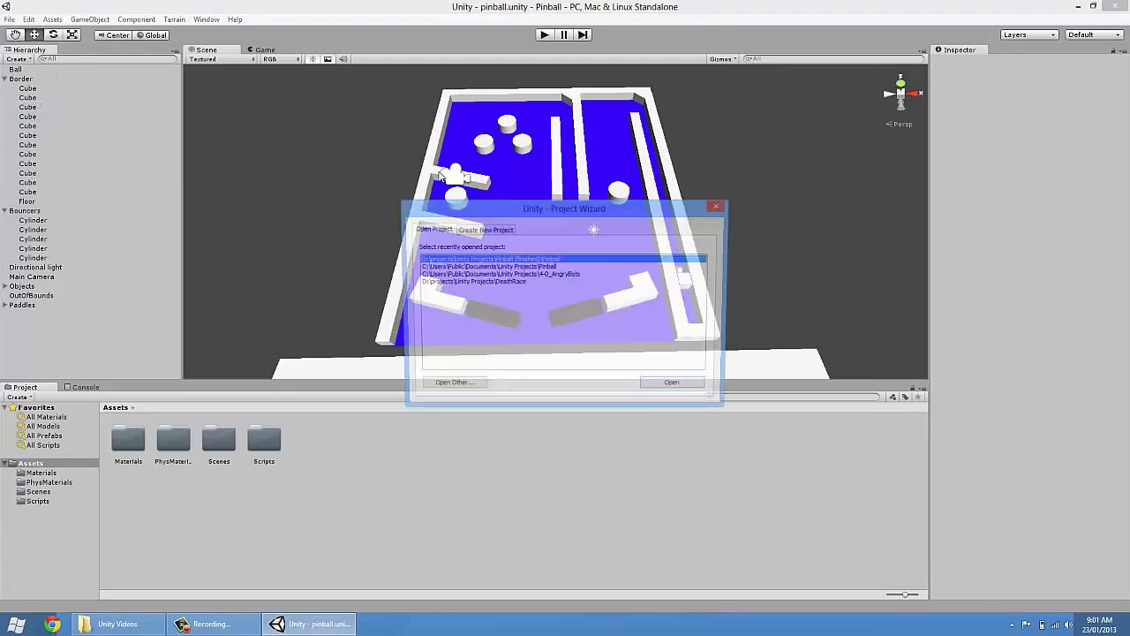
pyautogui.click(465, 390)
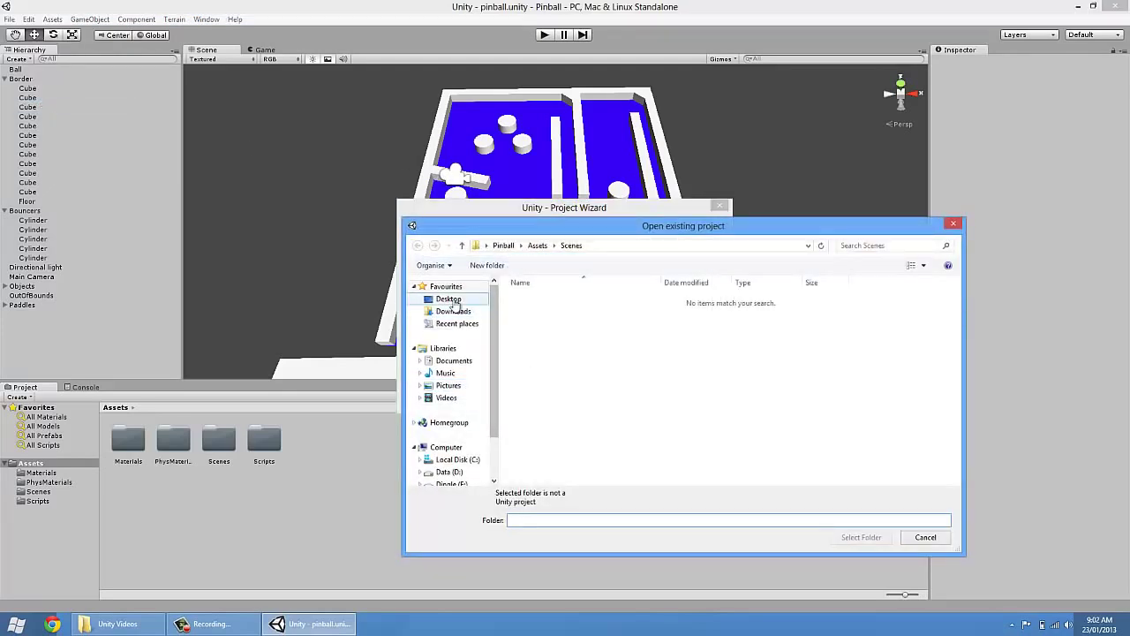
pyautogui.click(452, 301)
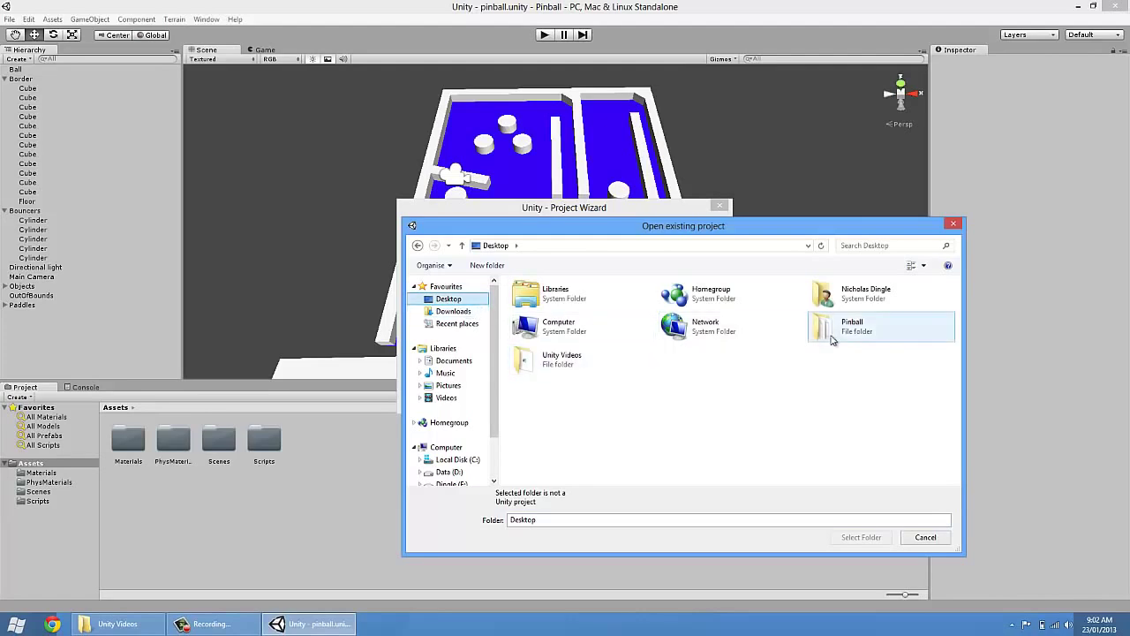
pyautogui.click(831, 340)
pyautogui.click(868, 517)
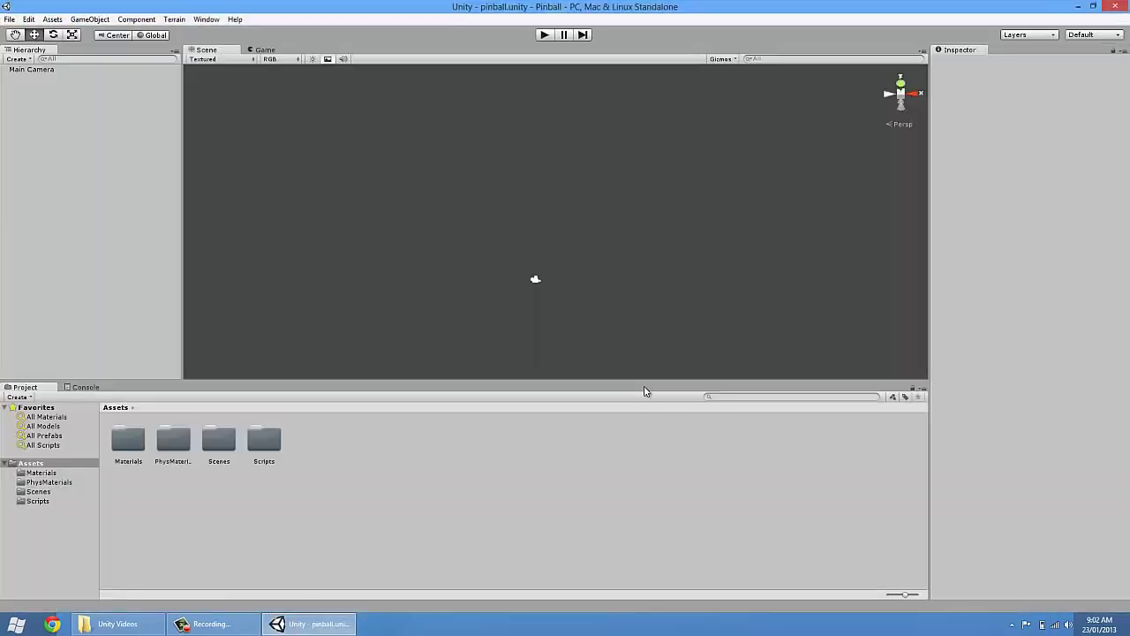
# Browse the top-level asset folders and select the pinball scene in Scenes
pyautogui.moveTo(637, 253); pyautogui.dragTo(641, 212, button='middle')
pyautogui.click(51, 463)
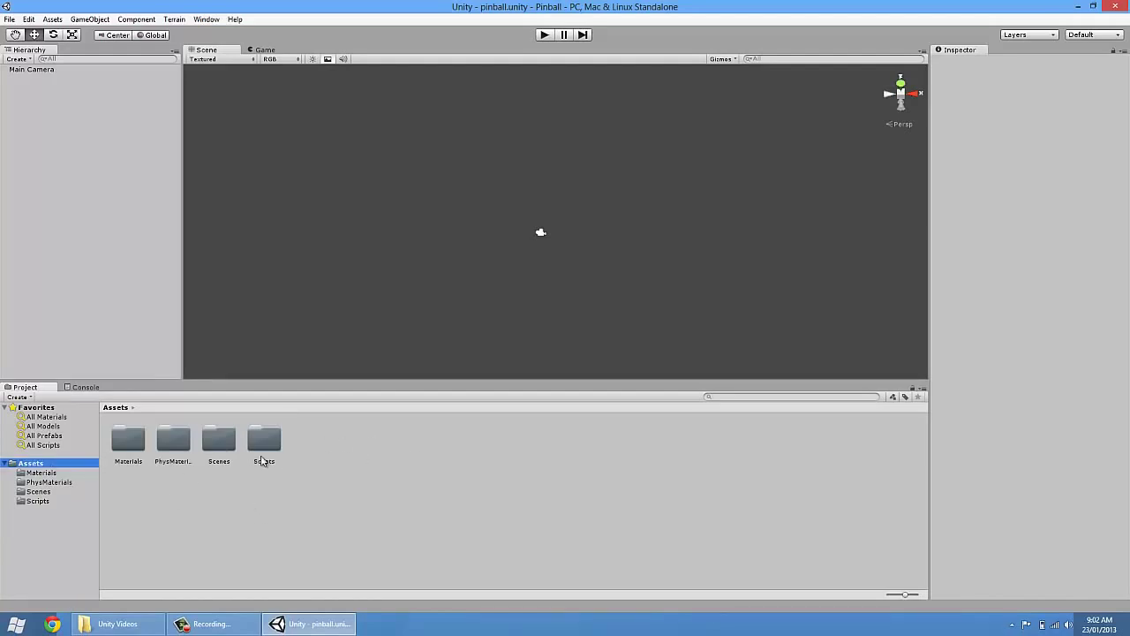
pyautogui.click(221, 448)
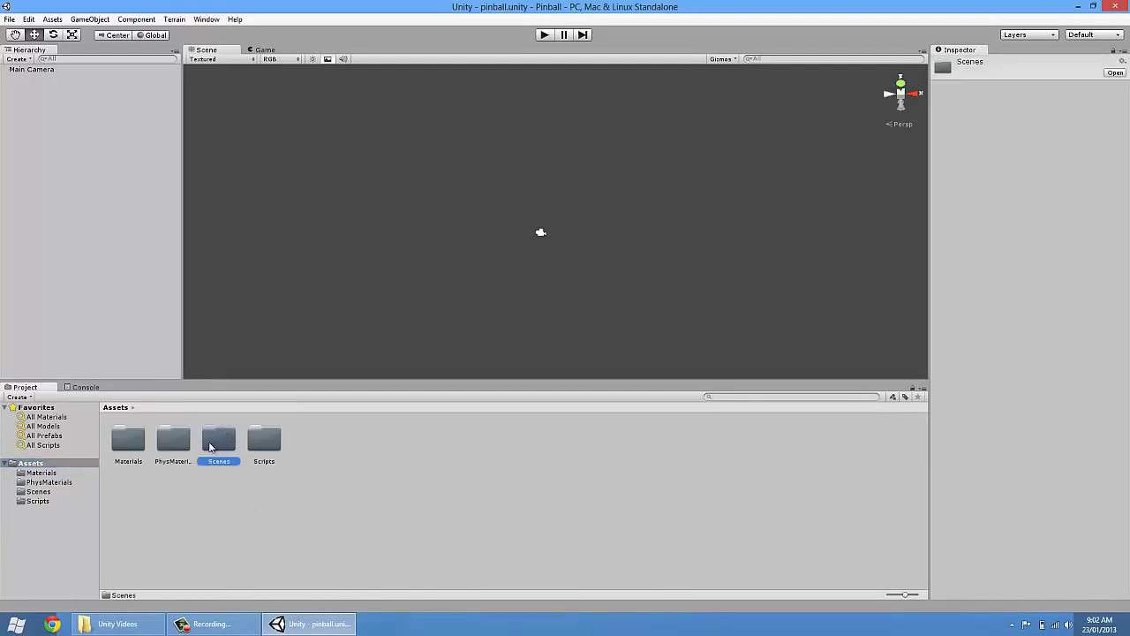
pyautogui.doubleClick(212, 444)
pyautogui.click(137, 442)
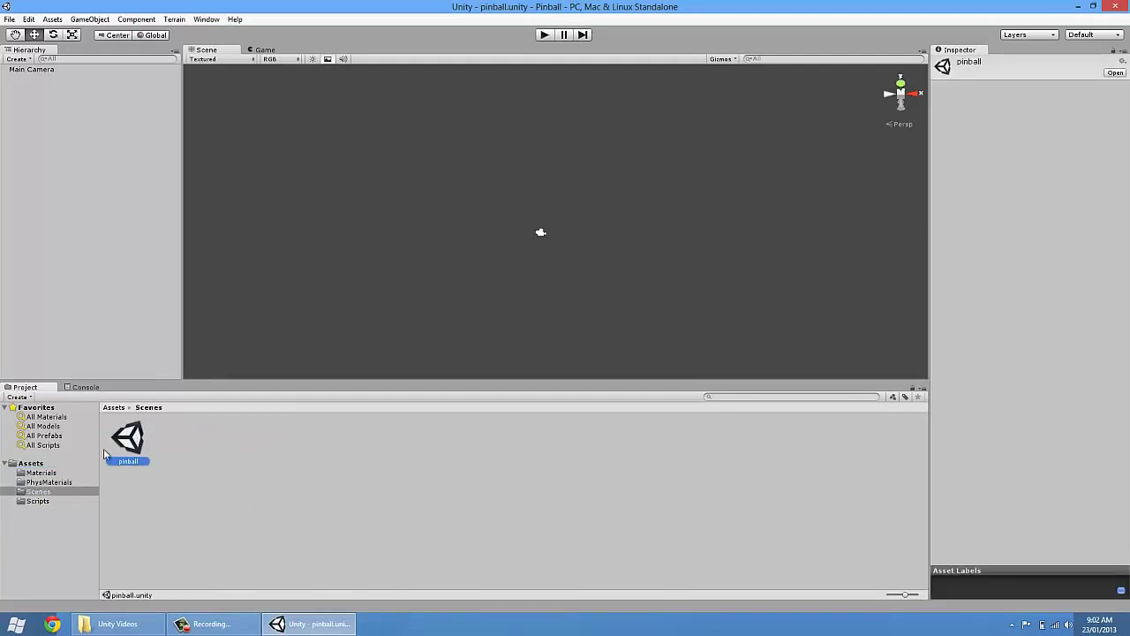
pyautogui.click(37, 464)
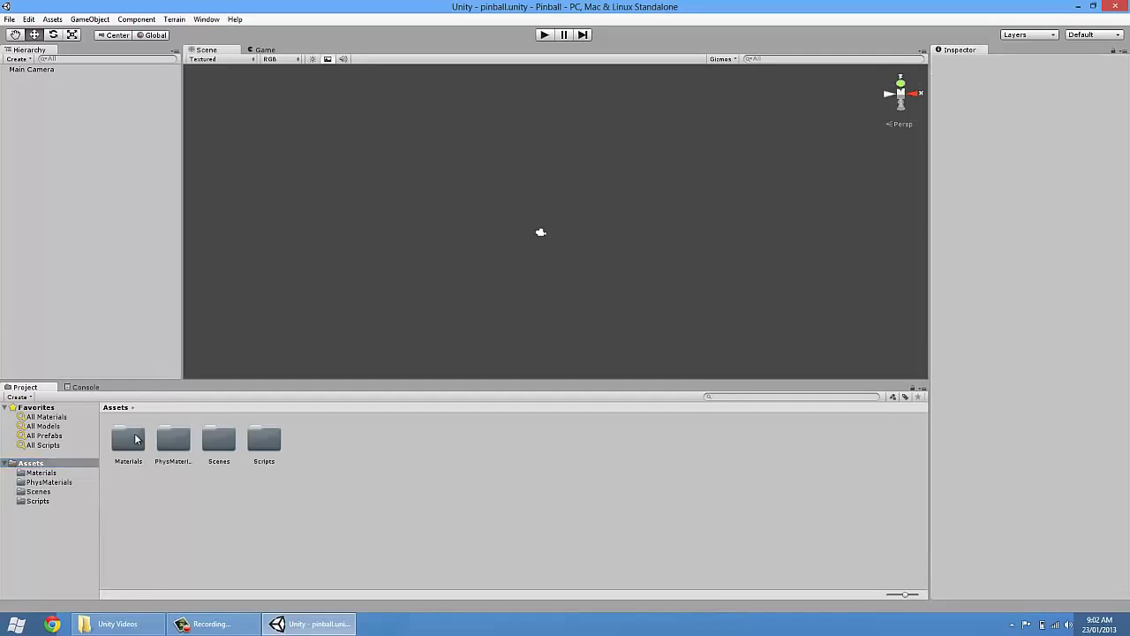
pyautogui.click(130, 438)
pyautogui.click(172, 437)
pyautogui.click(267, 441)
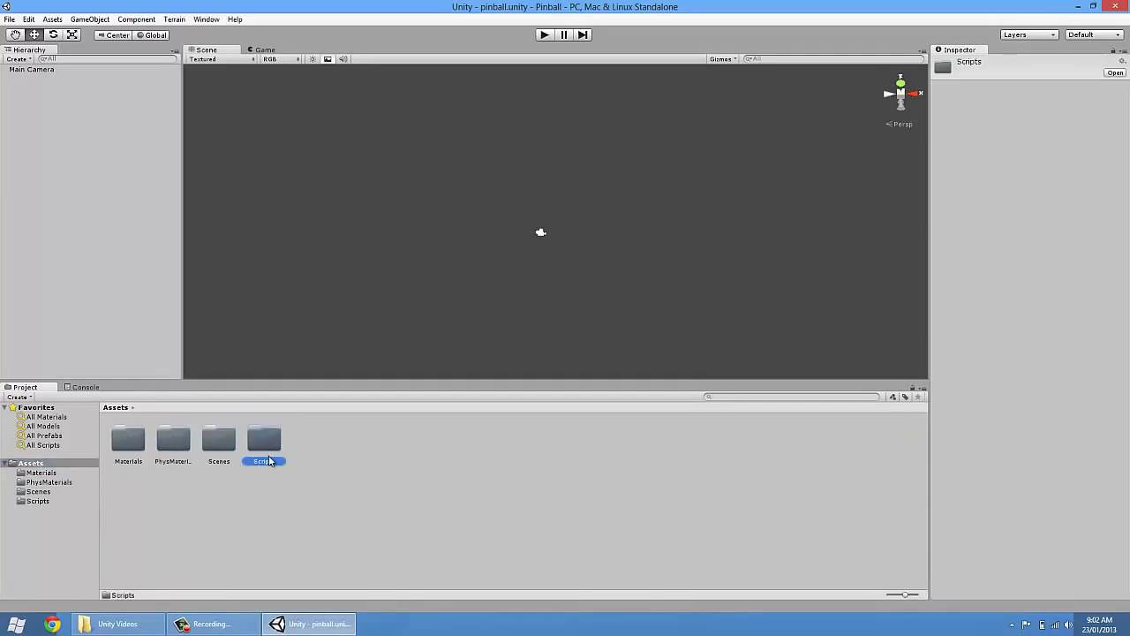
pyautogui.click(247, 506)
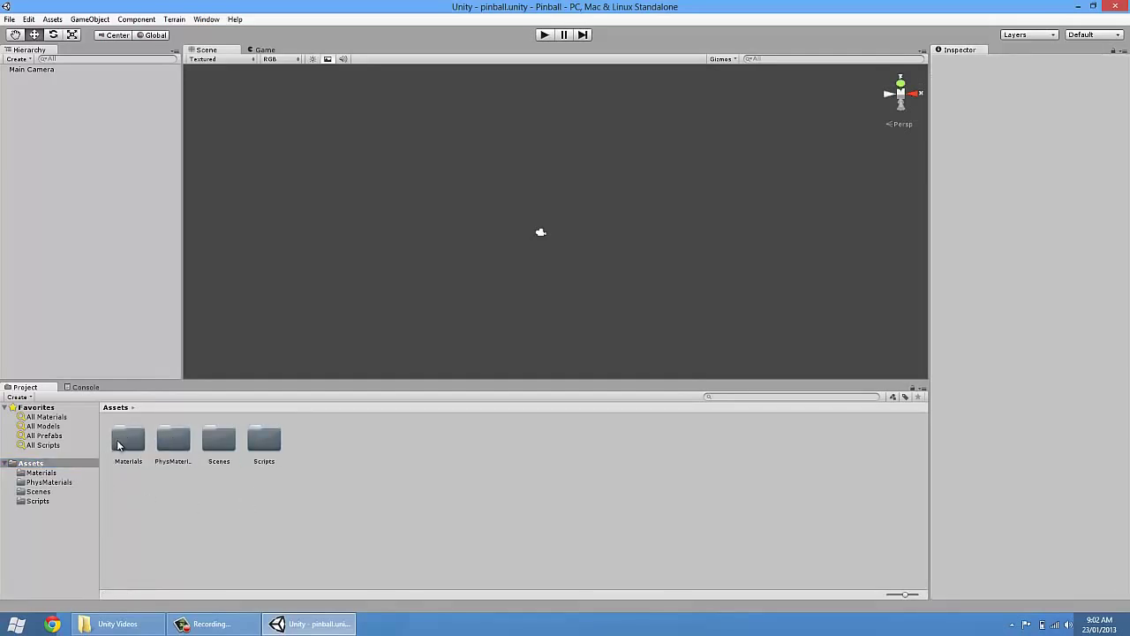
# Inspect the black, blue and ball materials in the Materials folder
pyautogui.doubleClick(122, 444)
pyautogui.click(162, 448)
pyautogui.click(211, 447)
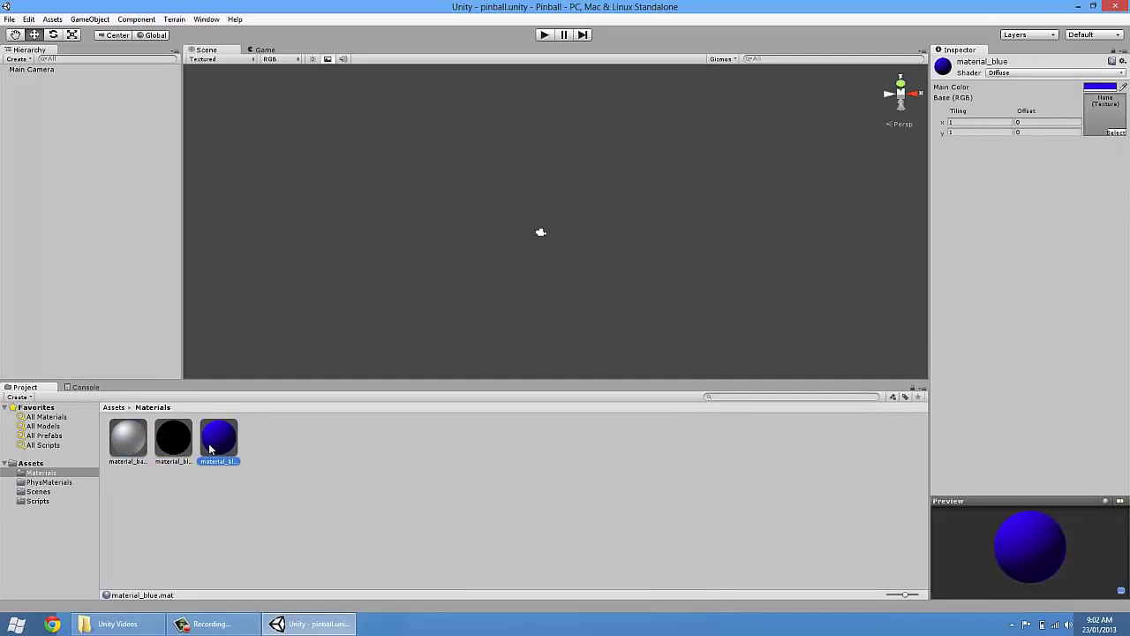
pyautogui.click(173, 441)
pyautogui.click(143, 444)
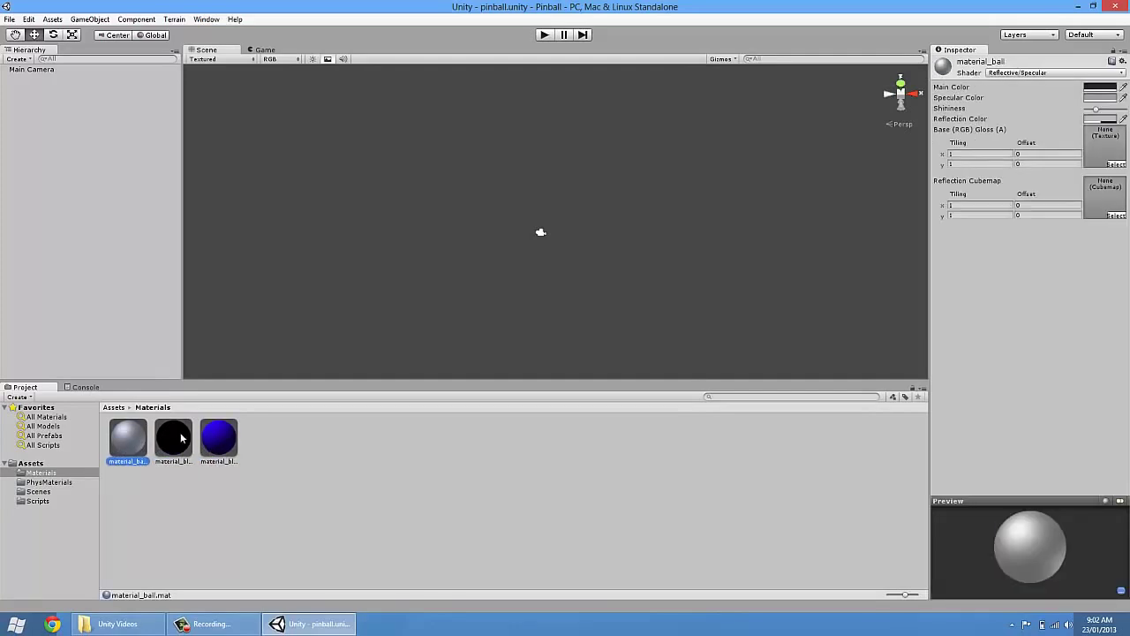
pyautogui.click(181, 438)
pyautogui.click(214, 442)
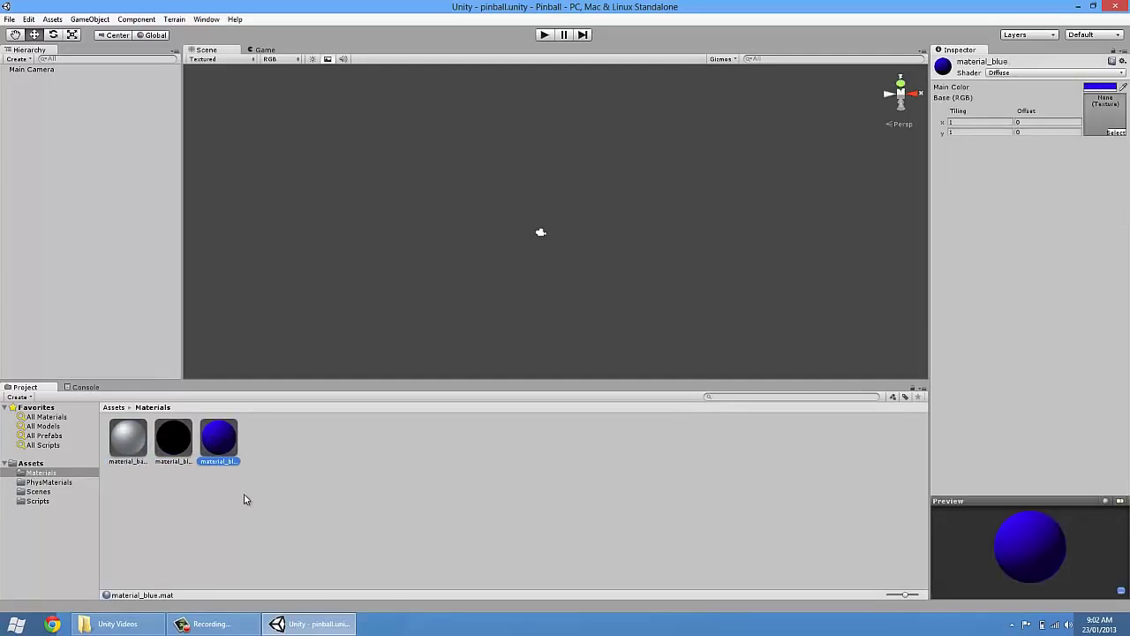
pyautogui.click(212, 510)
# Inspect phys_material_bouncy's properties, then preview each script in the Scripts folder
pyautogui.click(64, 482)
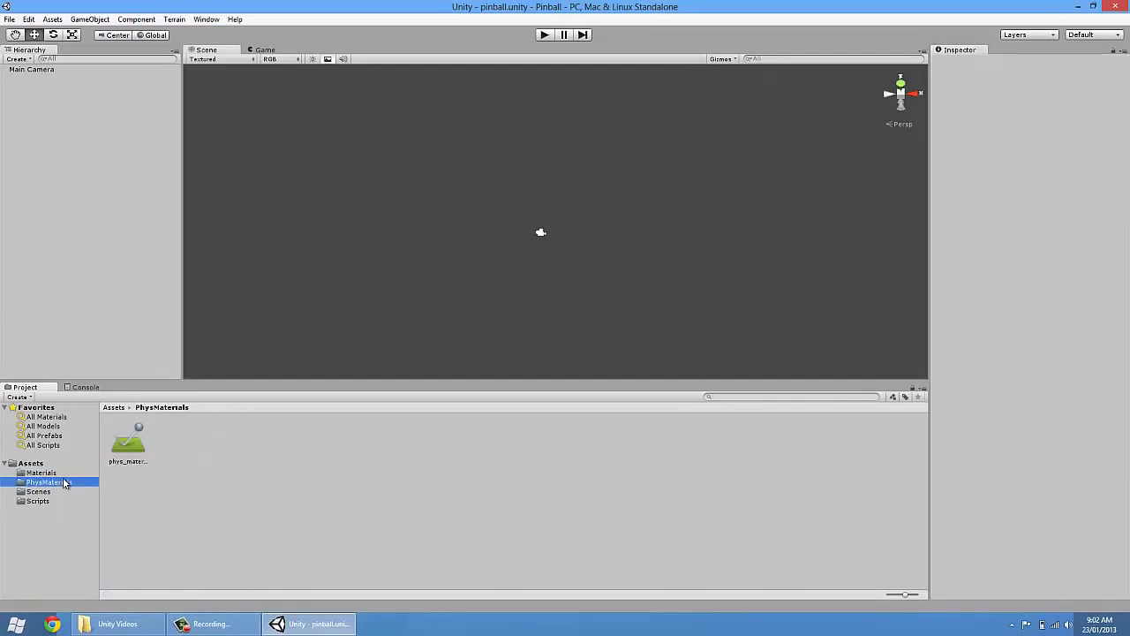
pyautogui.click(132, 450)
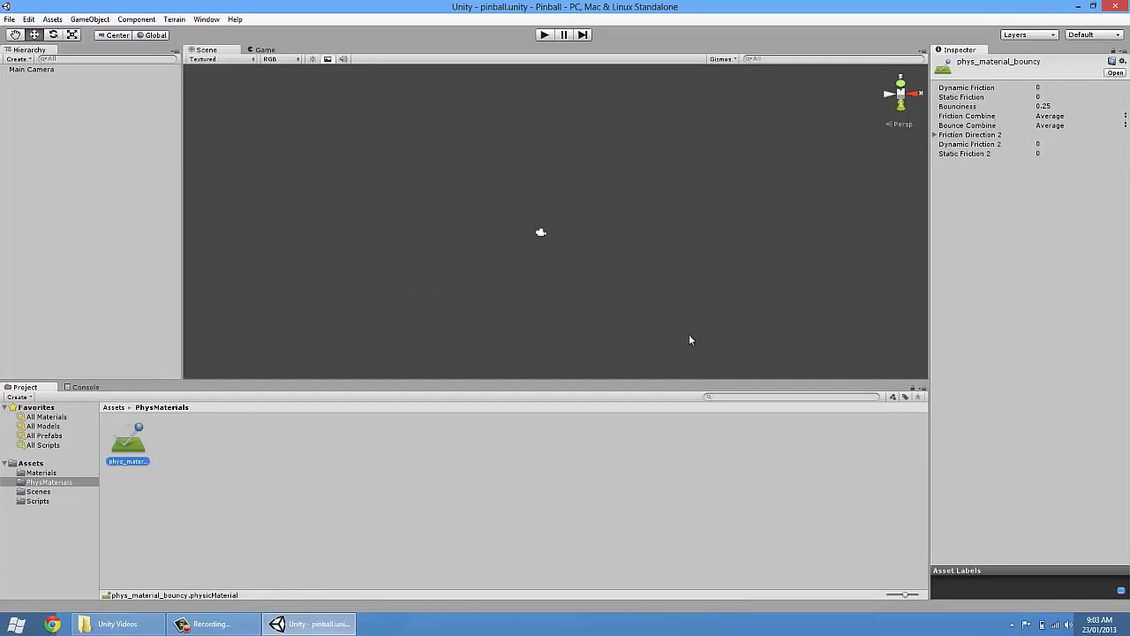
pyautogui.click(35, 502)
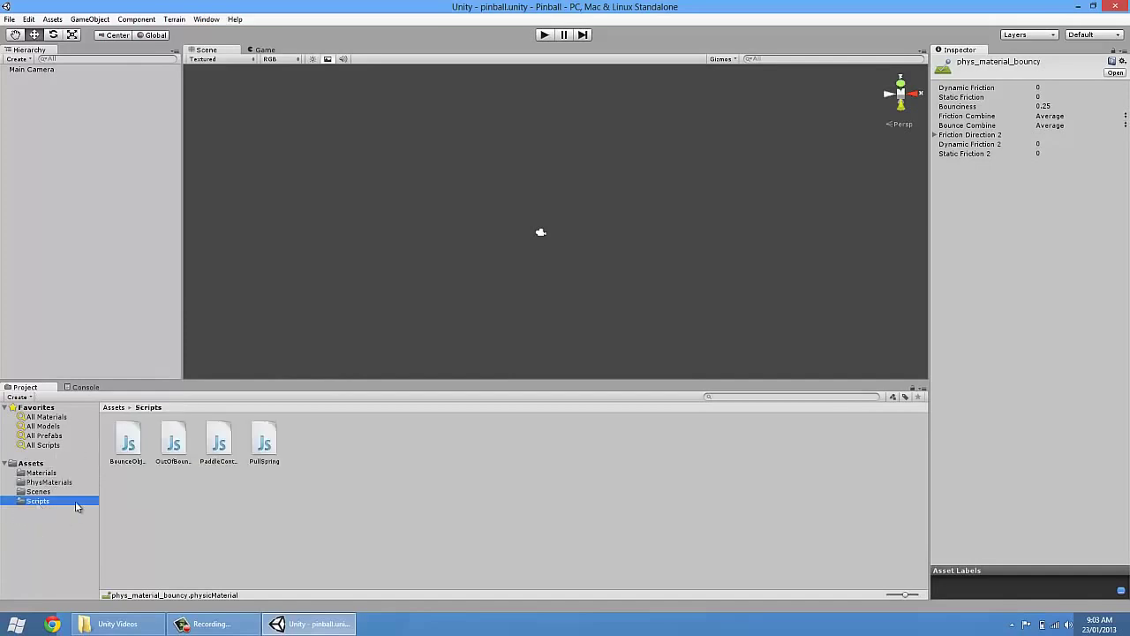
pyautogui.click(135, 449)
pyautogui.click(174, 444)
pyautogui.click(220, 444)
pyautogui.click(264, 444)
pyautogui.click(358, 509)
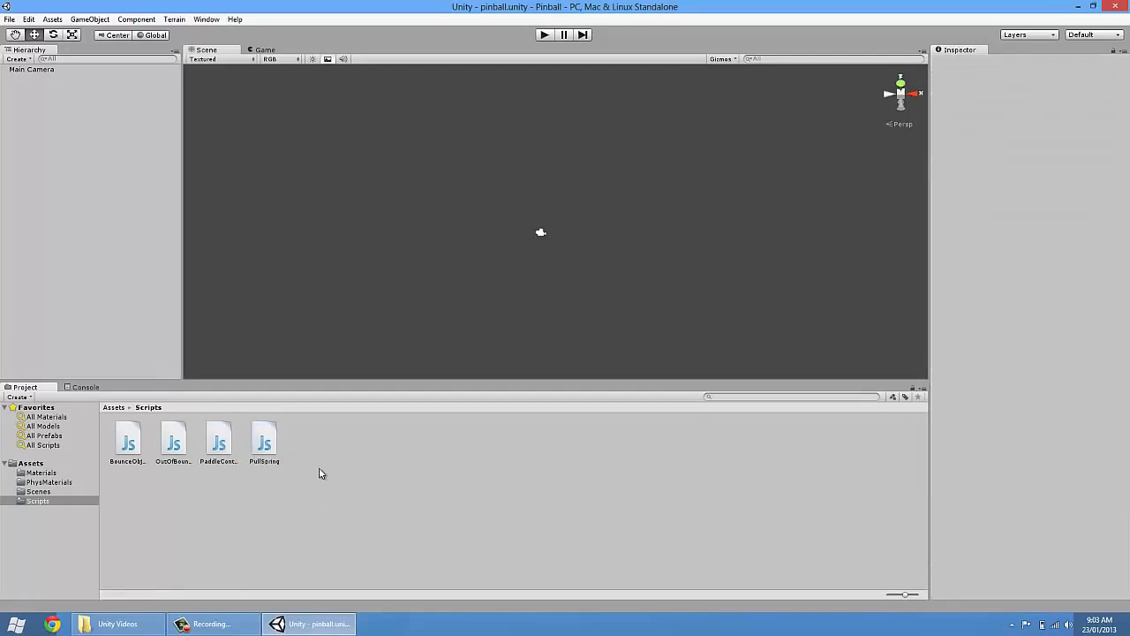
# Read the PullSpring, PaddleController, OutOfBounds and BounceObject scripts' code
pyautogui.click(270, 446)
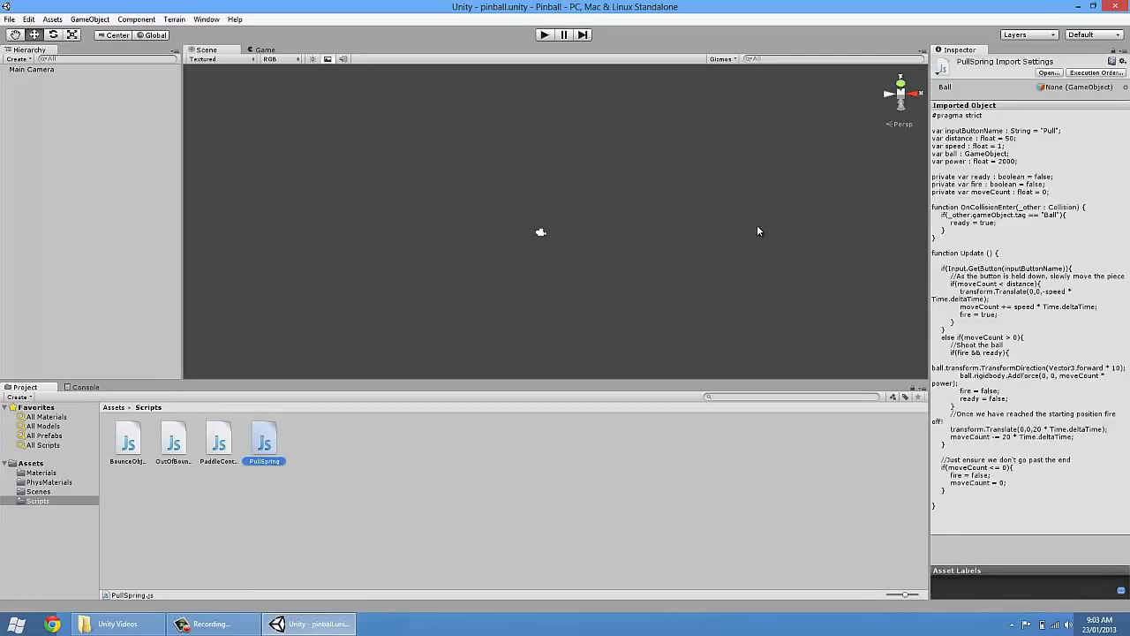
pyautogui.click(225, 443)
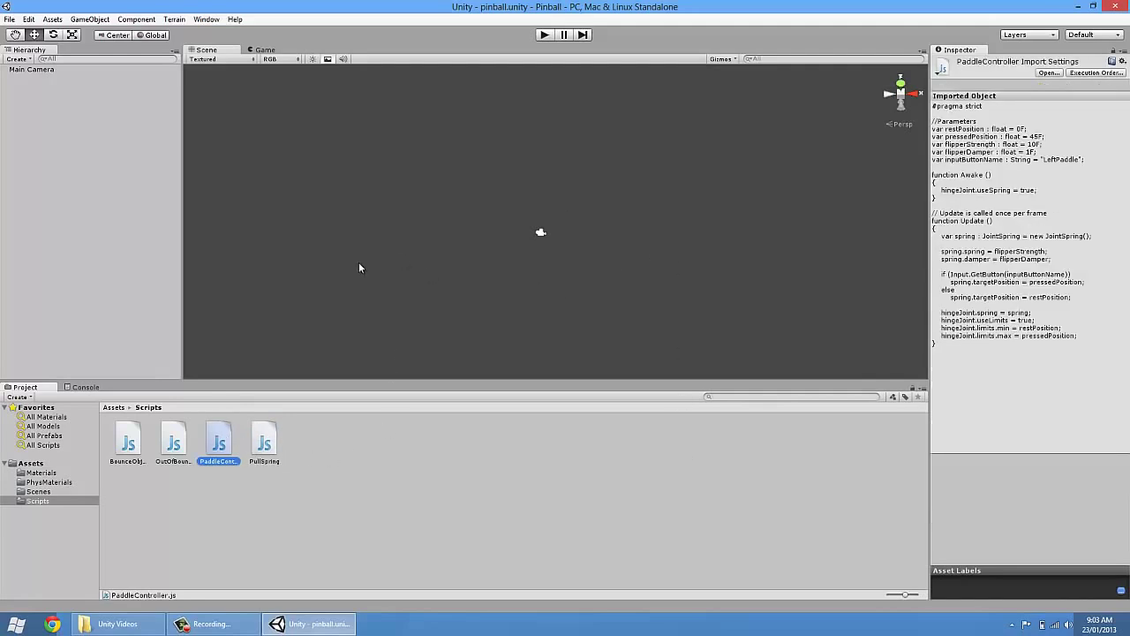
pyautogui.click(185, 437)
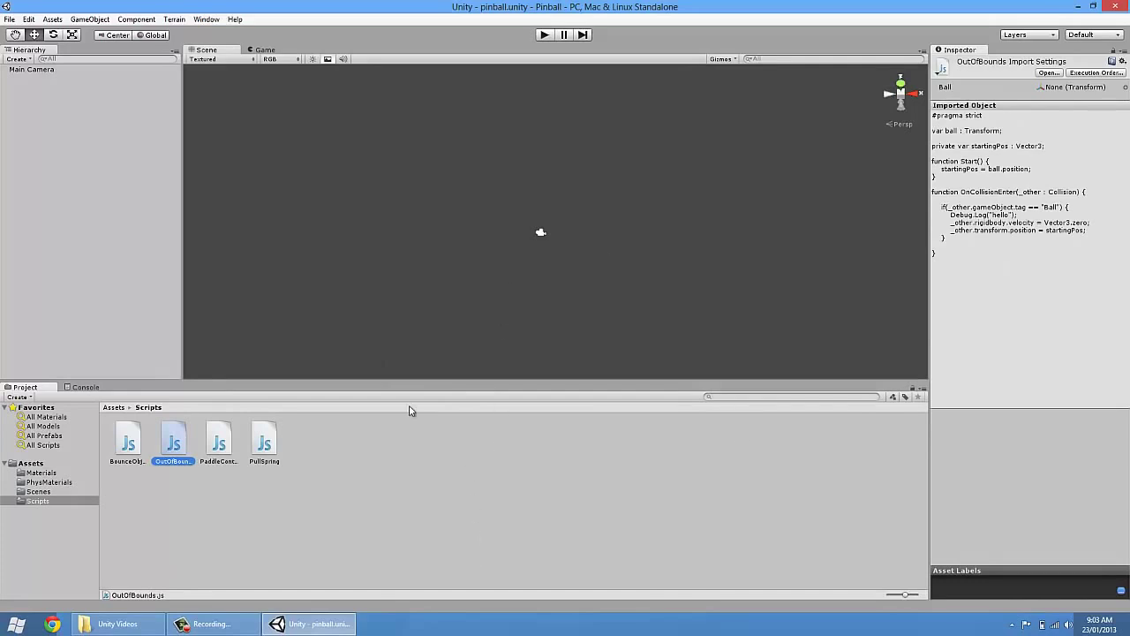
pyautogui.click(140, 444)
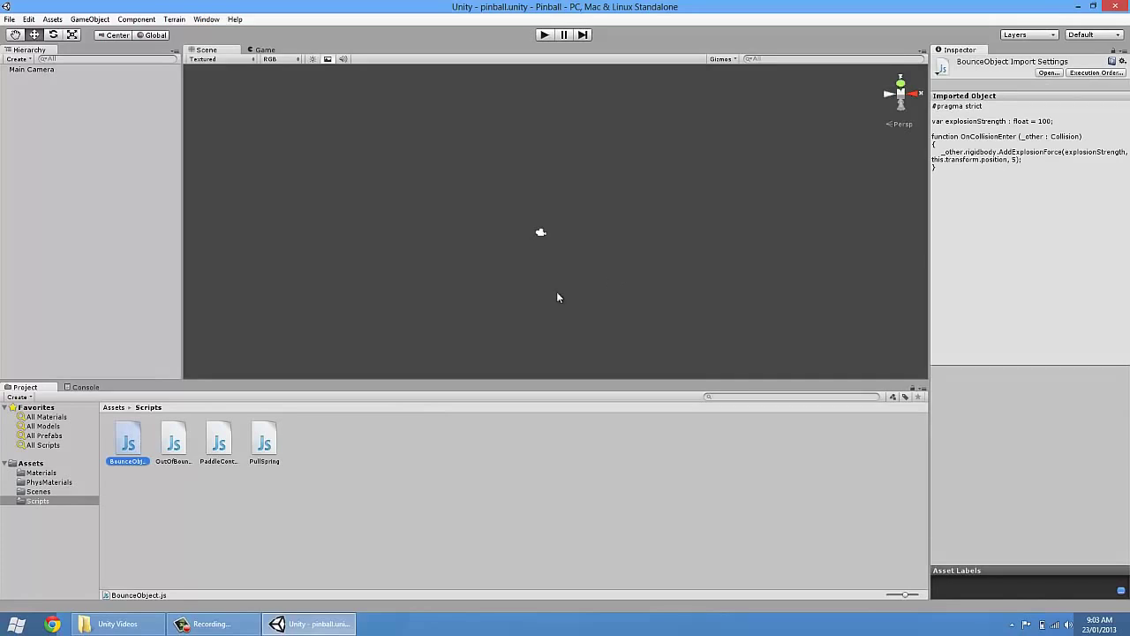
pyautogui.click(181, 501)
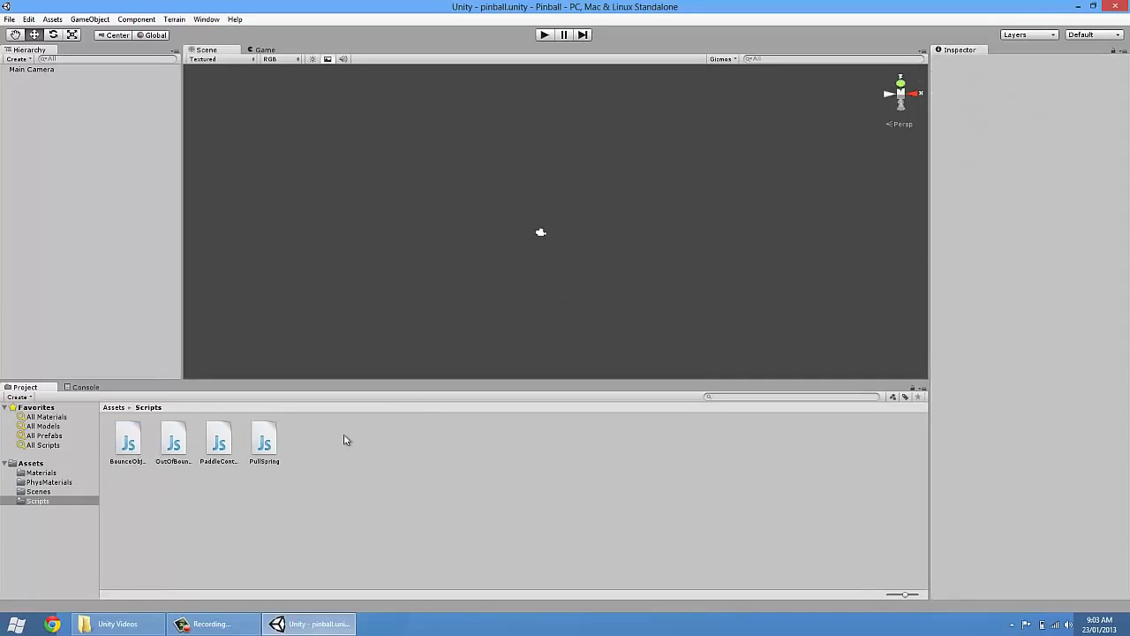
pyautogui.moveTo(568, 311); pyautogui.dragTo(467, 146, button='middle')
pyautogui.moveTo(606, 221); pyautogui.dragTo(583, 292, button='middle')
pyautogui.moveTo(562, 280)
pyautogui.mouseDown(button='middle')
pyautogui.moveTo(566, 260)
pyautogui.moveTo(582, 270)
pyautogui.moveTo(566, 265)
pyautogui.mouseUp(button='middle')
# Create a Plane from the GameObject menu
pyautogui.click(80, 21)
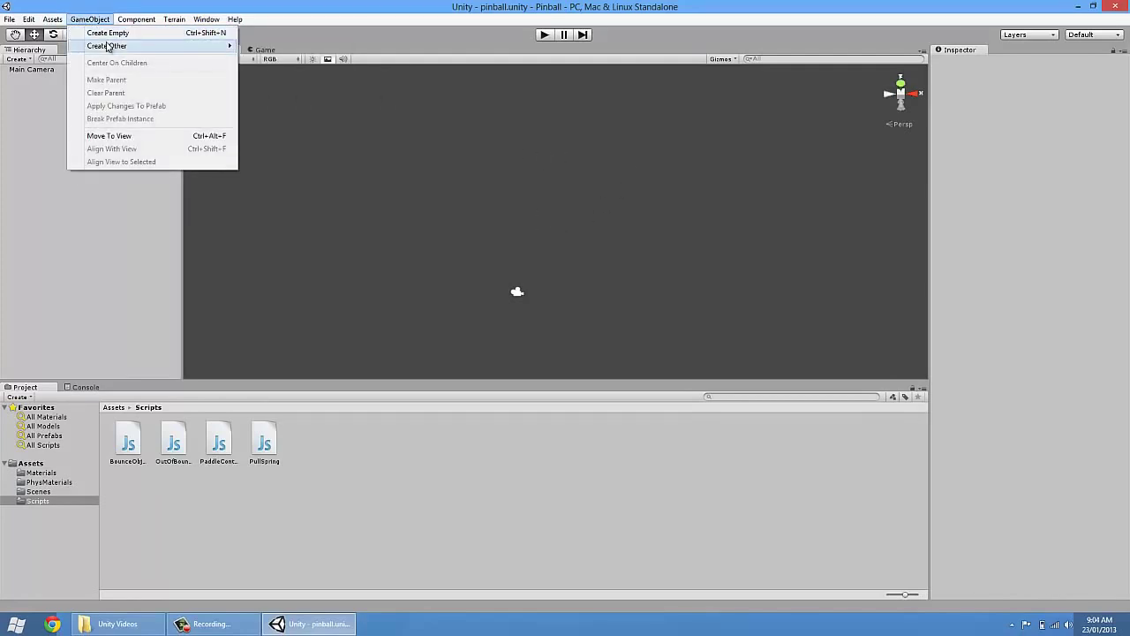
pyautogui.moveTo(106, 45)
pyautogui.click(327, 223)
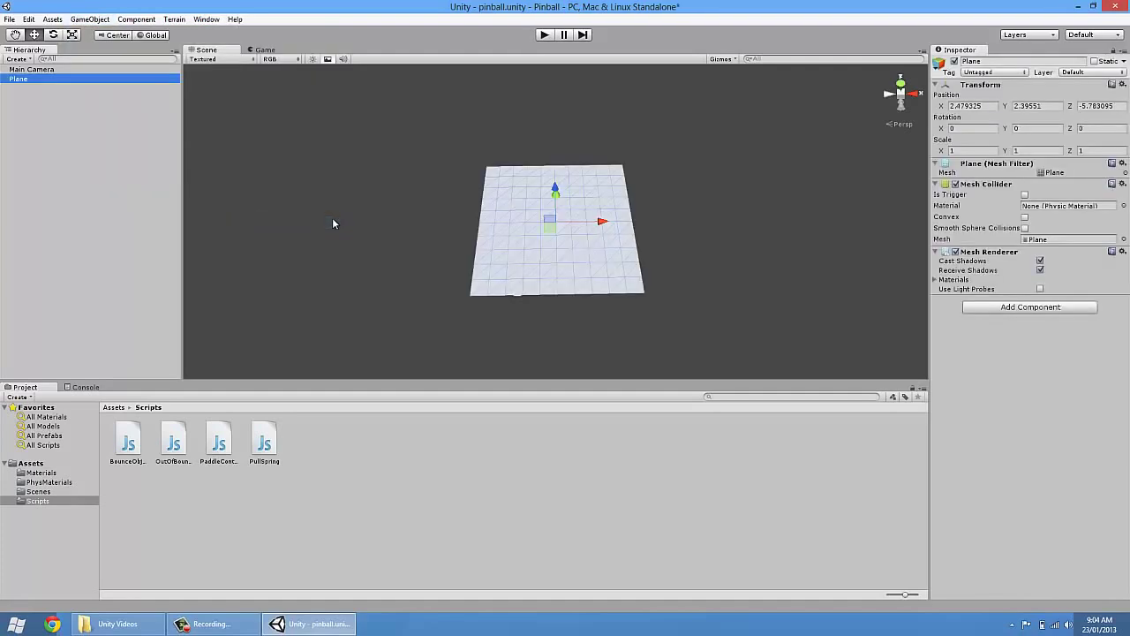
pyautogui.keyDown('alt'); pyautogui.moveTo(508, 278); pyautogui.dragTo(571, 292); pyautogui.keyUp('alt')
pyautogui.scroll(-2, 562, 225)
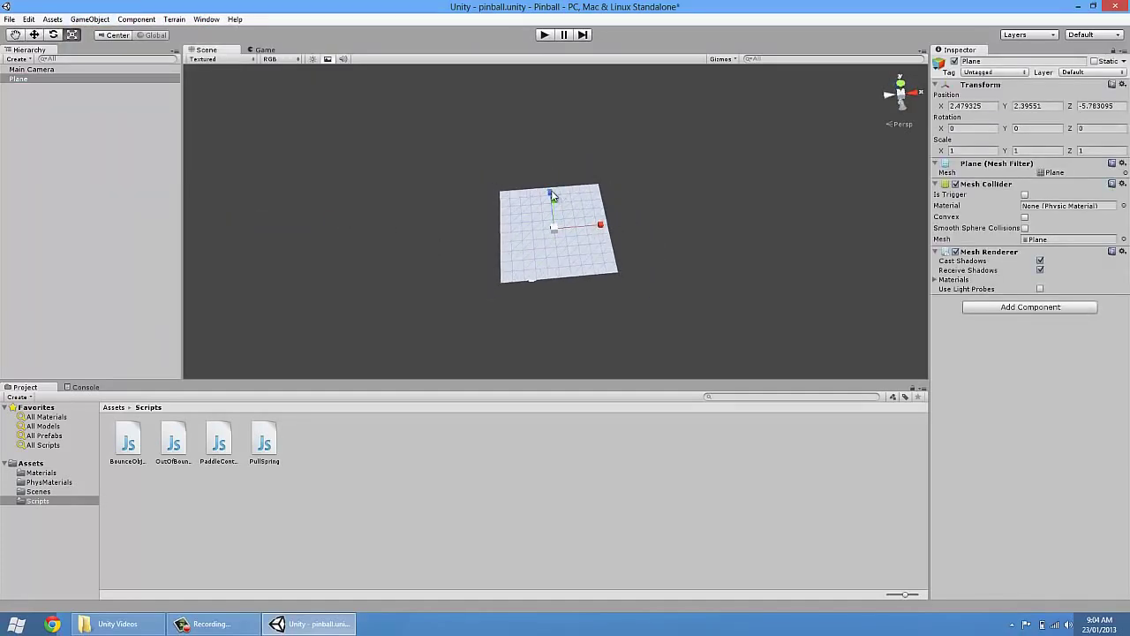
# Scale the plane to about 2.03 by 3.19 along X and Z
pyautogui.moveTo(549, 193); pyautogui.dragTo(549, 140)
pyautogui.moveTo(607, 226); pyautogui.dragTo(637, 222)
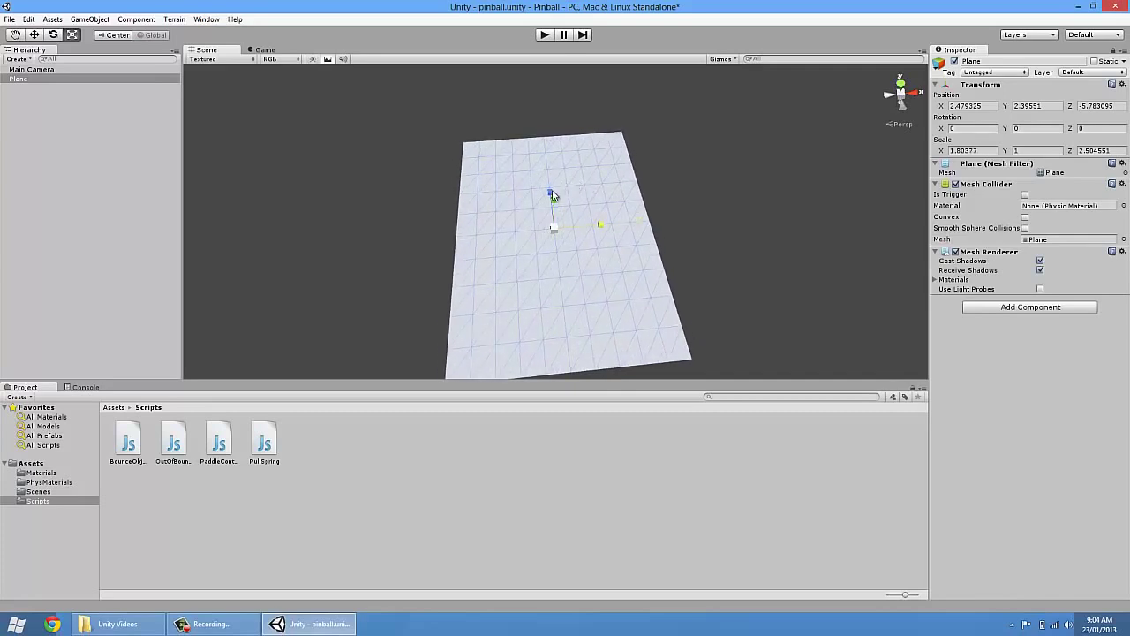
pyautogui.moveTo(549, 192); pyautogui.dragTo(551, 177)
pyautogui.moveTo(601, 224); pyautogui.dragTo(606, 228)
pyautogui.scroll(-4, 623, 261)
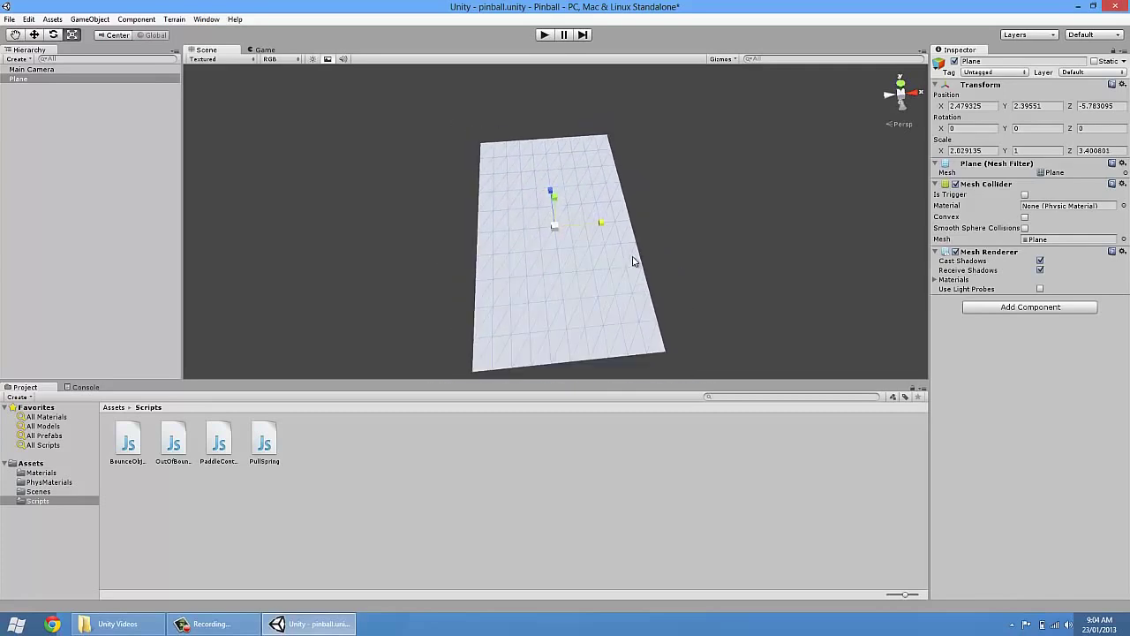
pyautogui.moveTo(551, 194); pyautogui.dragTo(550, 197)
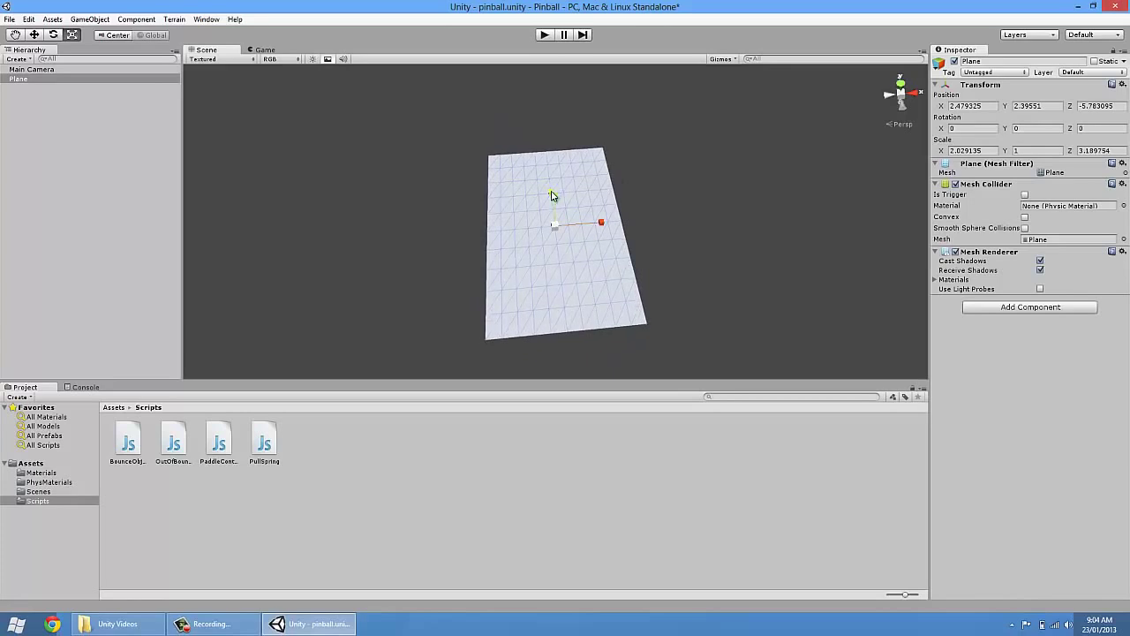
pyautogui.scroll(3, 623, 315)
pyautogui.scroll(-3, 609, 278)
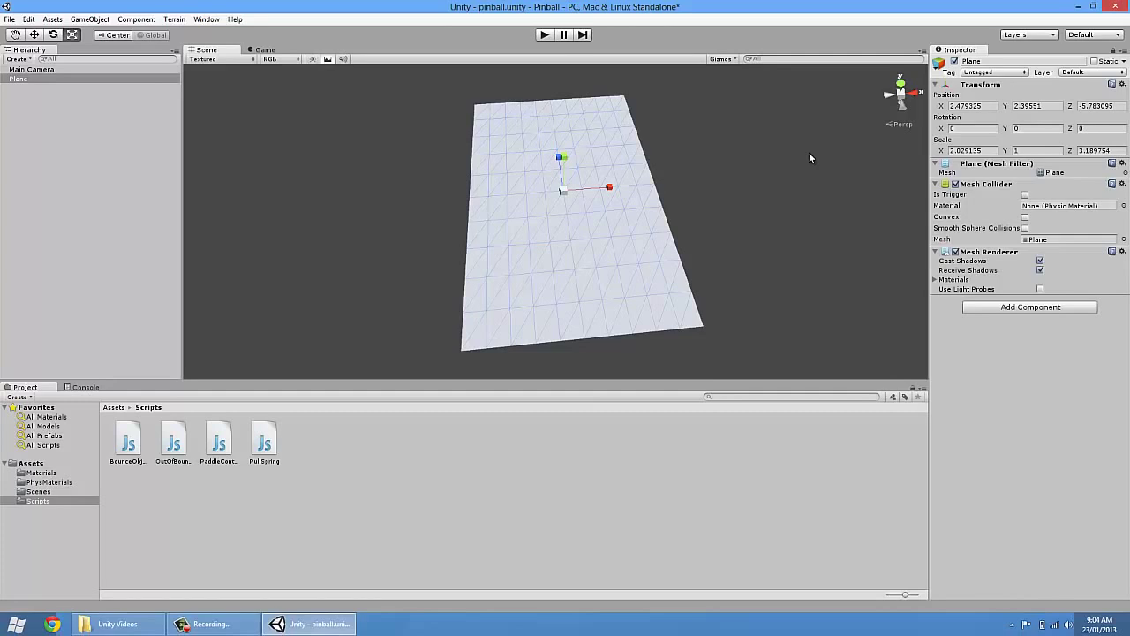
# Rotate the plane to tilt it −9.56 degrees around X
pyautogui.keyDown('alt'); pyautogui.moveTo(644, 282); pyautogui.dragTo(545, 214); pyautogui.keyUp('alt')
pyautogui.press('e')
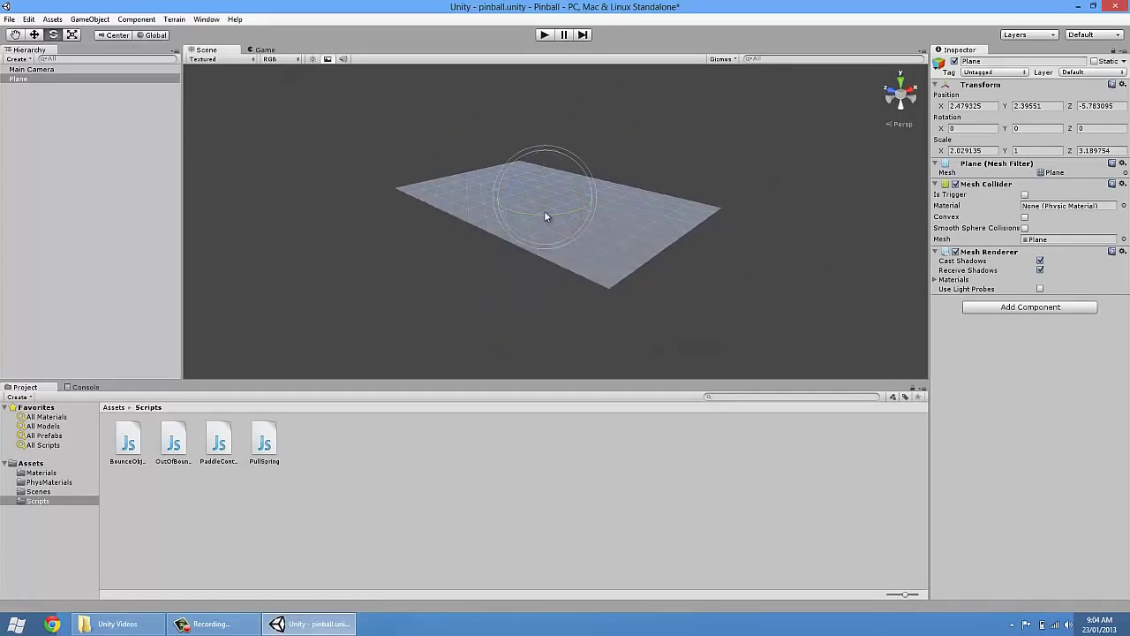
pyautogui.moveTo(564, 174); pyautogui.dragTo(576, 182)
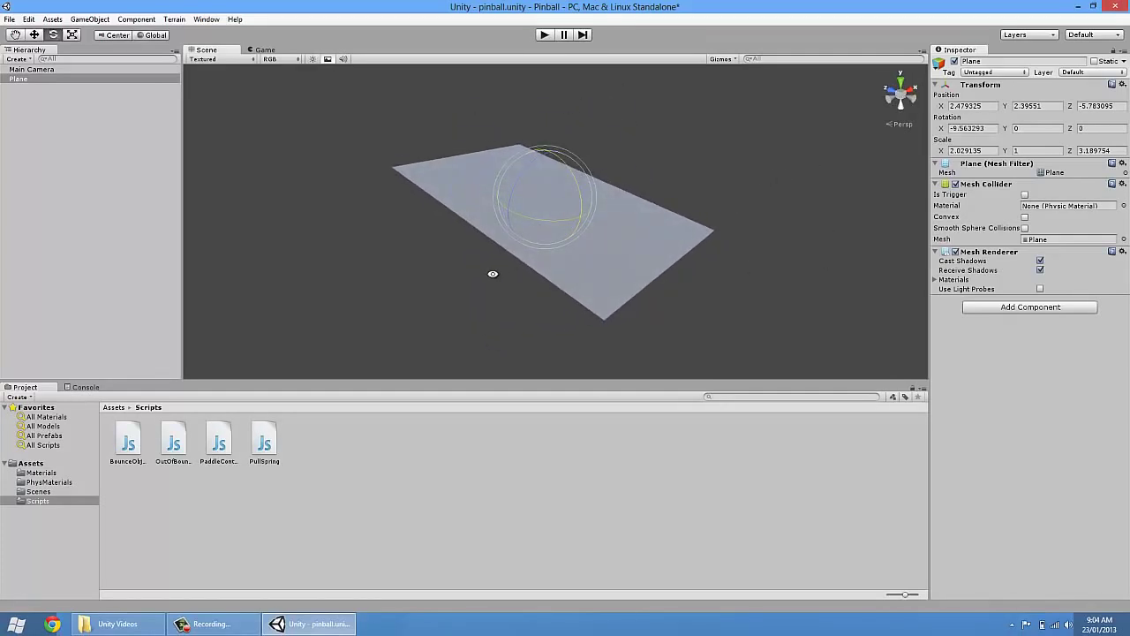
pyautogui.keyDown('alt'); pyautogui.moveTo(494, 273); pyautogui.dragTo(656, 237); pyautogui.keyUp('alt')
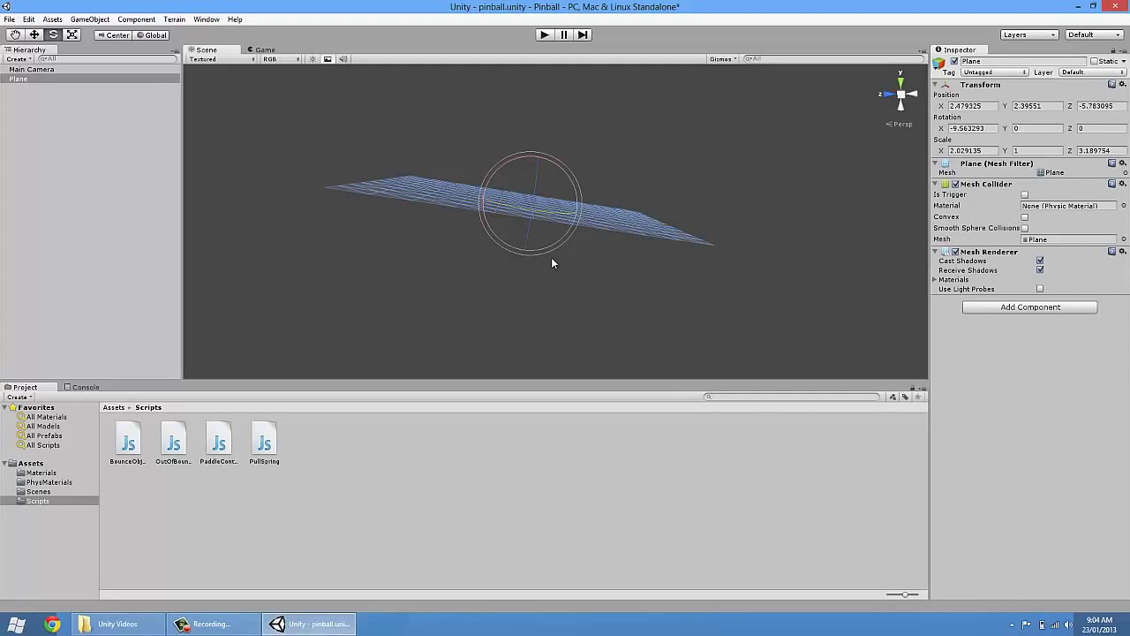
# Undo the −9.56° X tilt and enter 0 for the plane's Position X, Y and Z
pyautogui.hotkey('ctrl', 'z')
pyautogui.keyDown('alt'); pyautogui.moveTo(678, 222); pyautogui.dragTo(406, 282); pyautogui.keyUp('alt')
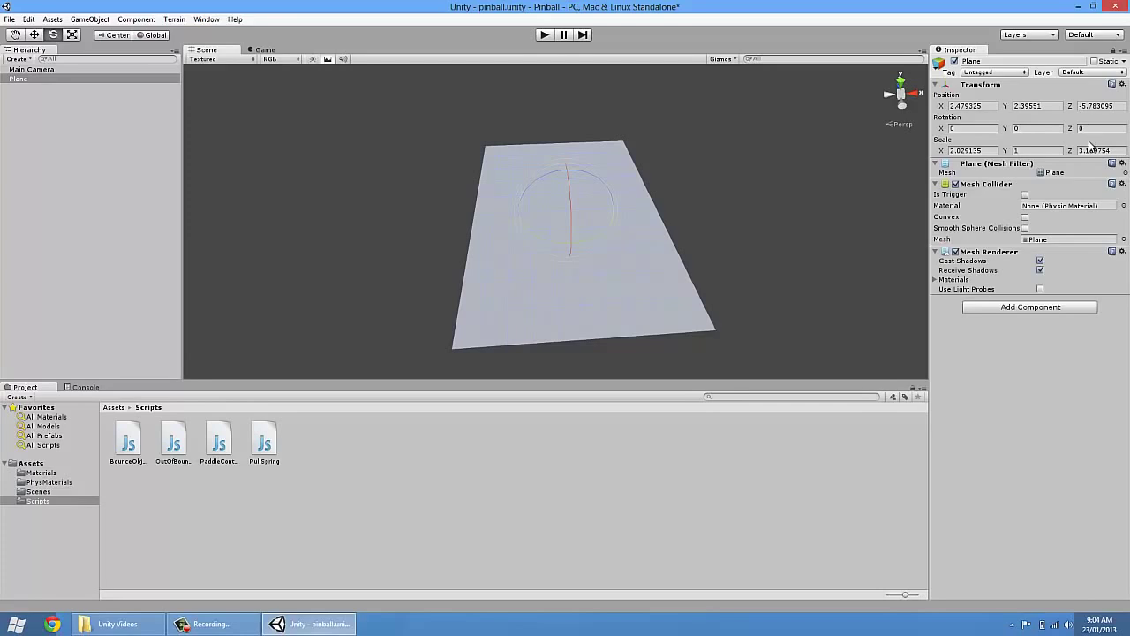
pyautogui.click(1047, 106)
pyautogui.write('0')
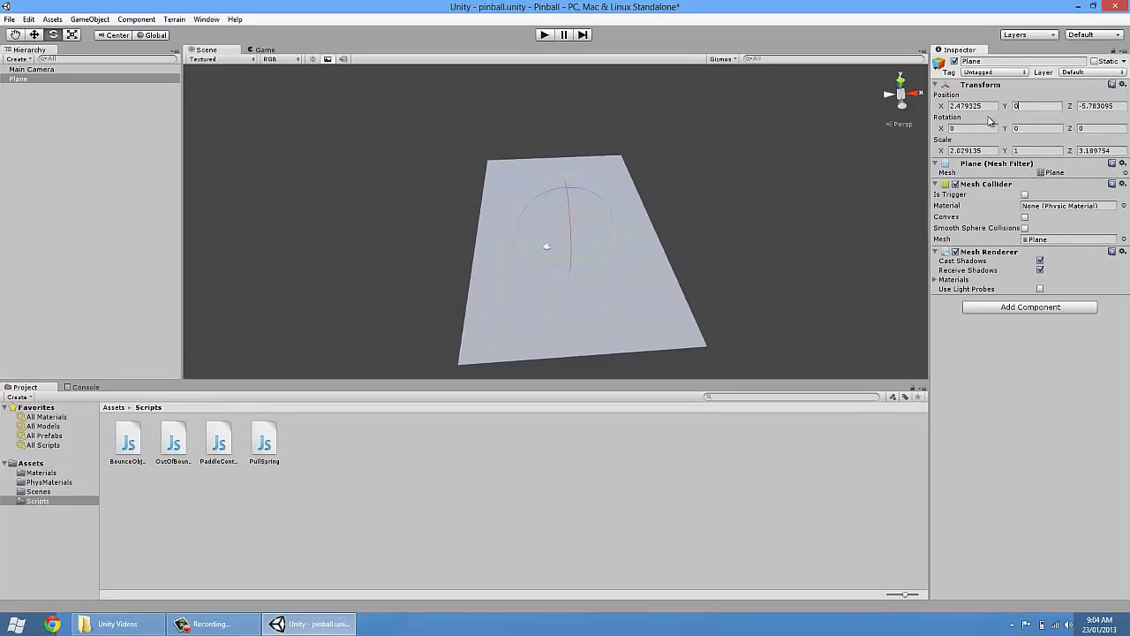
pyautogui.write('f')
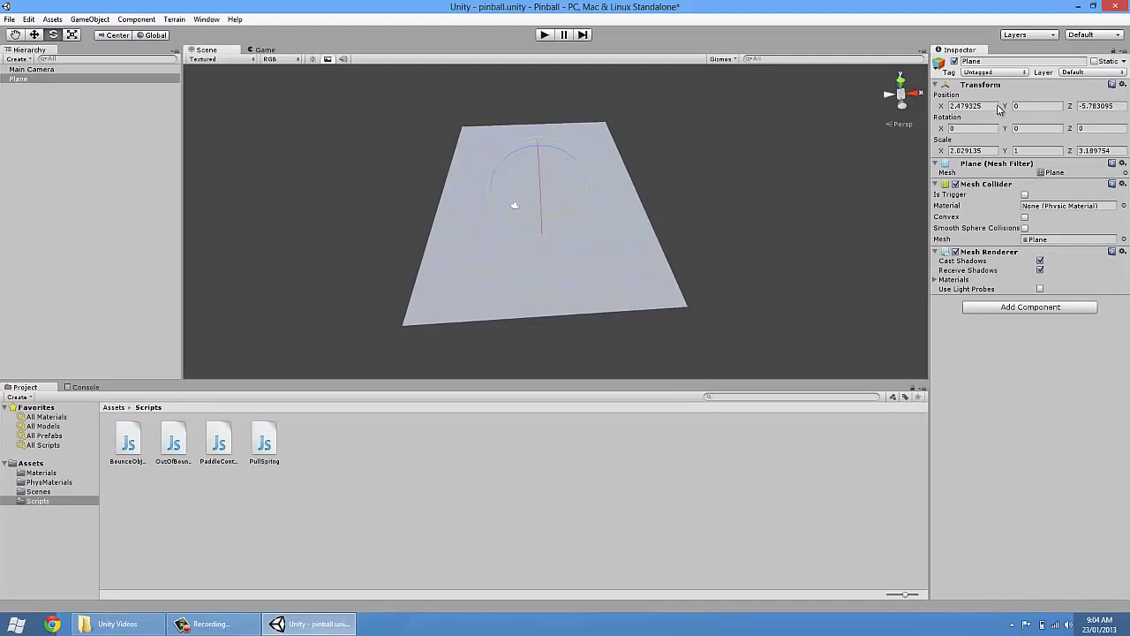
pyautogui.click(976, 106)
pyautogui.write('0')
pyautogui.click(1114, 106)
pyautogui.write('0')
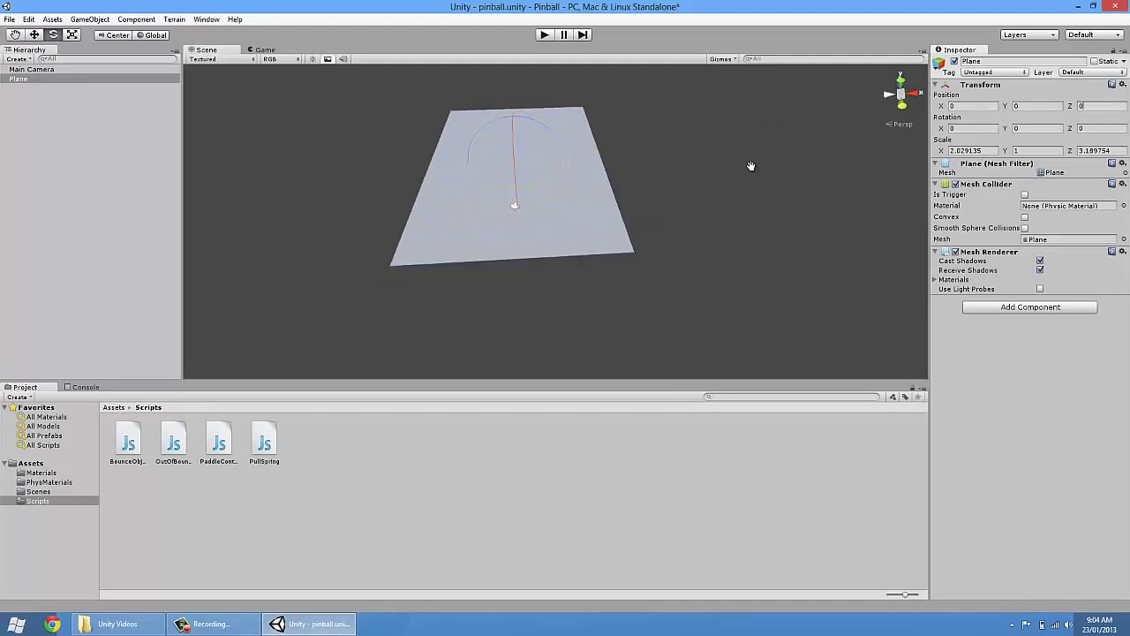
pyautogui.keyDown('alt'); pyautogui.moveTo(750, 167); pyautogui.dragTo(820, 146); pyautogui.keyUp('alt')
pyautogui.click(820, 146)
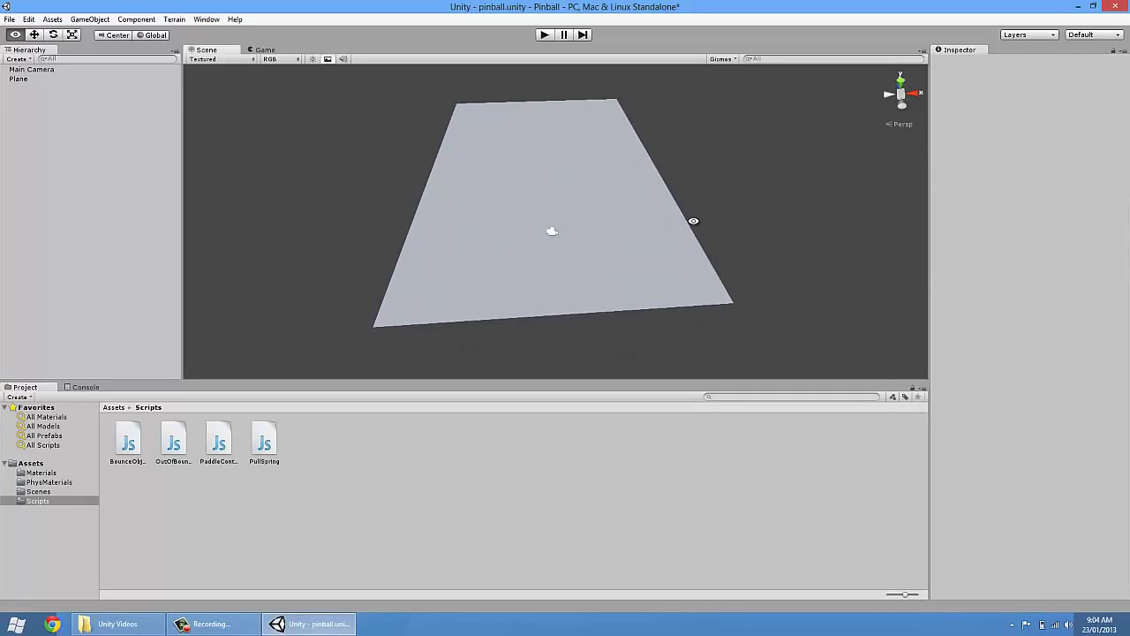
pyautogui.keyDown('alt'); pyautogui.moveTo(694, 220); pyautogui.dragTo(646, 262); pyautogui.keyUp('alt')
pyautogui.click(636, 222)
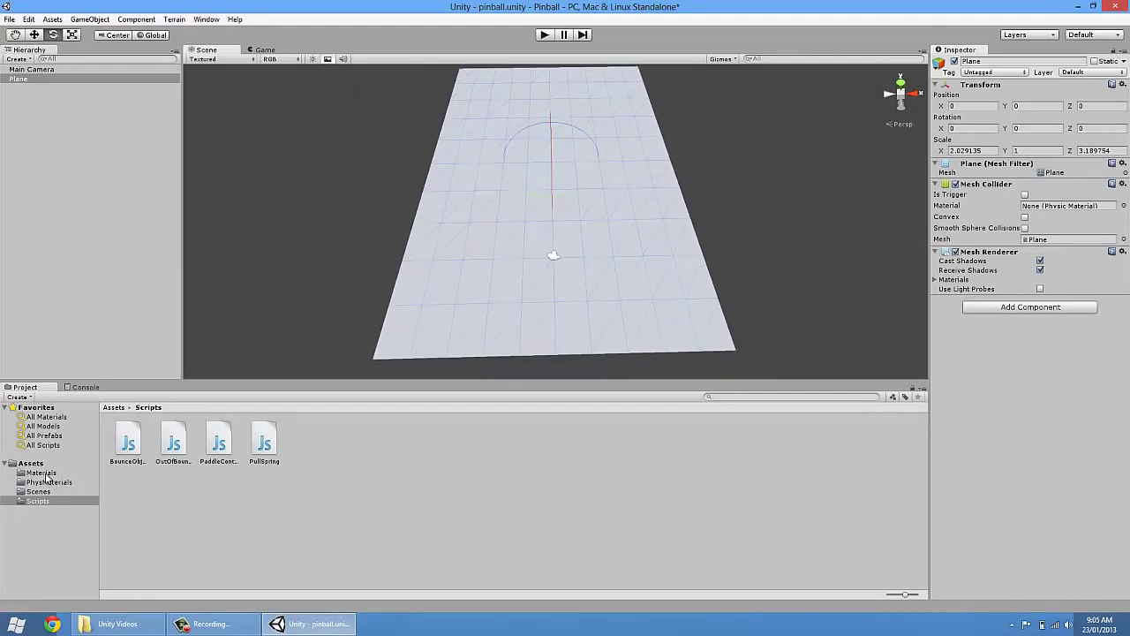
# Drag material_blue from Assets > Materials onto the plane in the Scene view
pyautogui.click(41, 474)
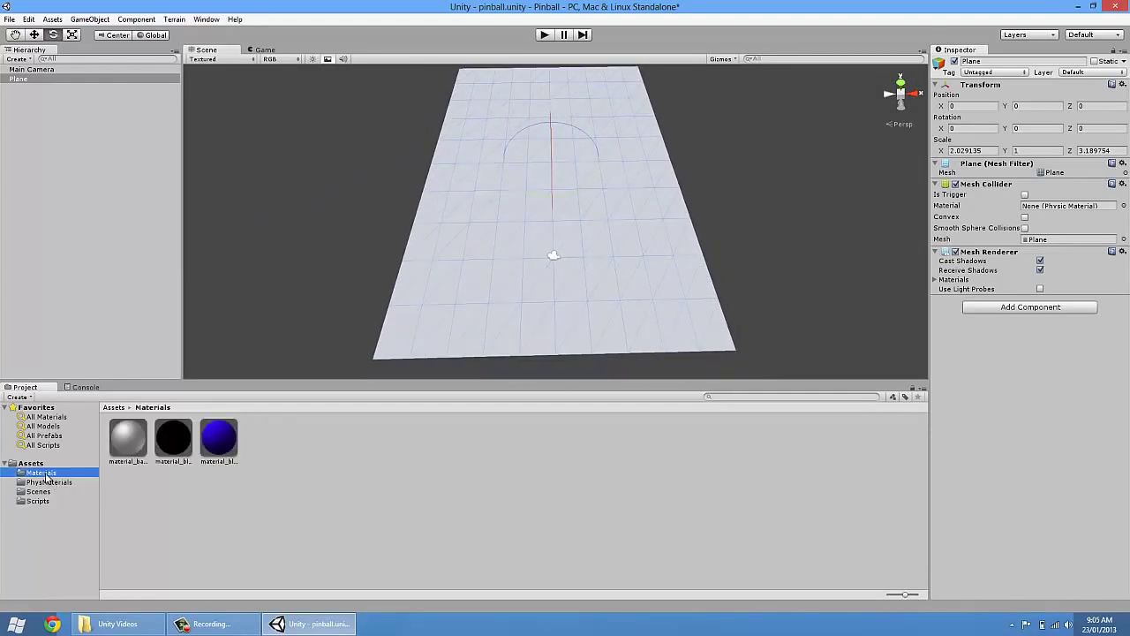
pyautogui.click(222, 455)
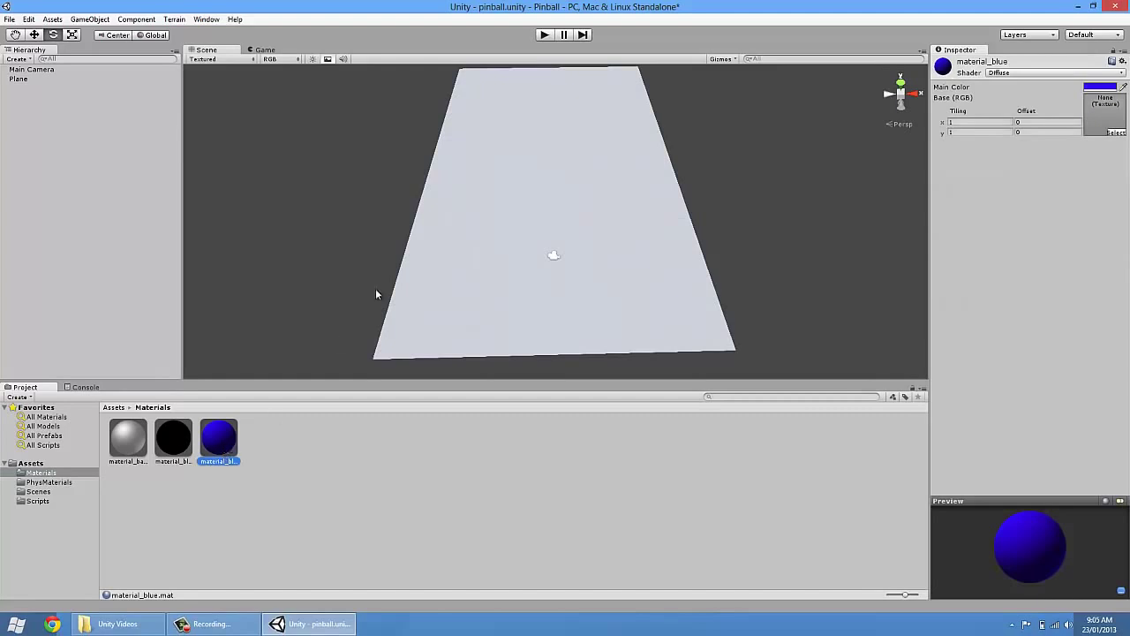
pyautogui.moveTo(206, 453); pyautogui.dragTo(490, 258)
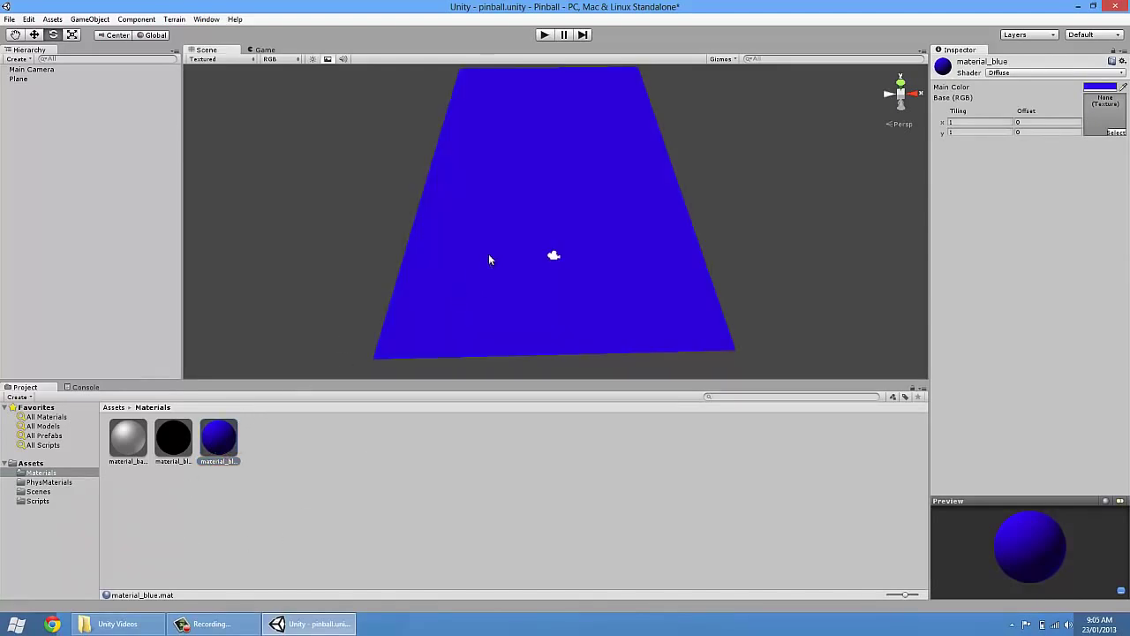
pyautogui.moveTo(683, 214); pyautogui.dragTo(684, 224, button='middle')
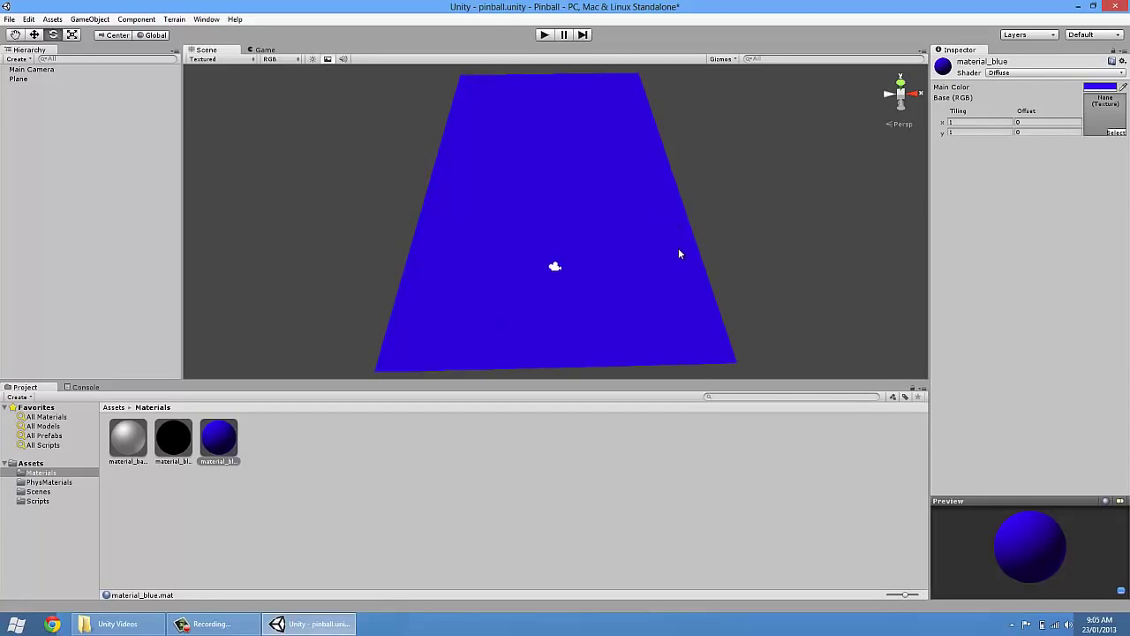
pyautogui.keyDown('alt'); pyautogui.moveTo(689, 247); pyautogui.dragTo(697, 239); pyautogui.keyUp('alt')
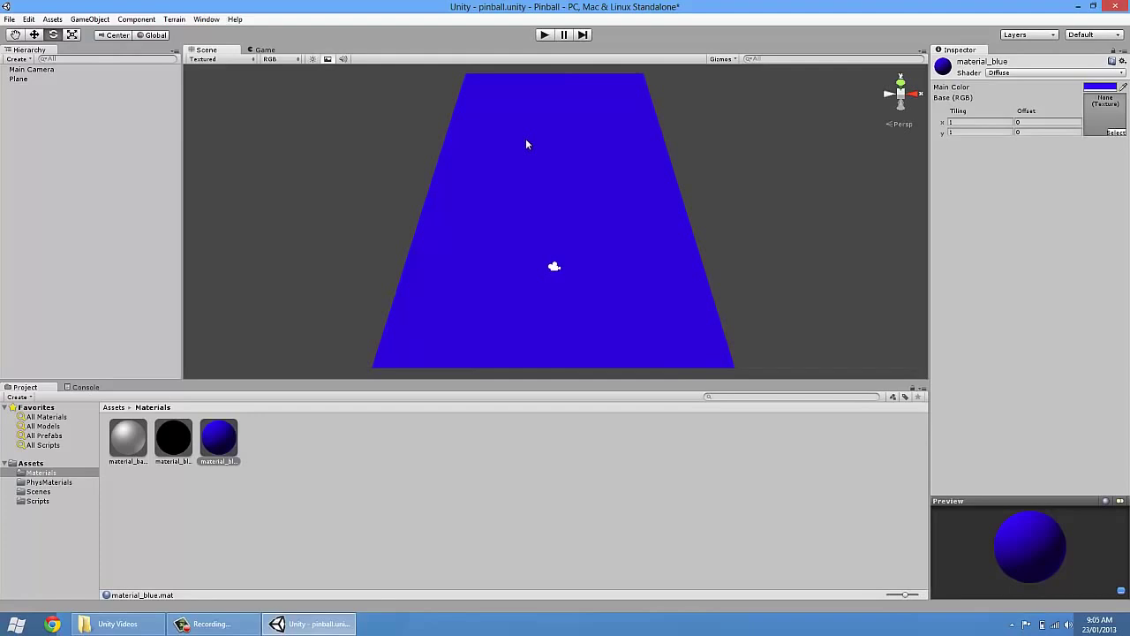
# Create a Sphere via GameObject > Create Other > Sphere
pyautogui.click(89, 19)
pyautogui.moveTo(116, 52)
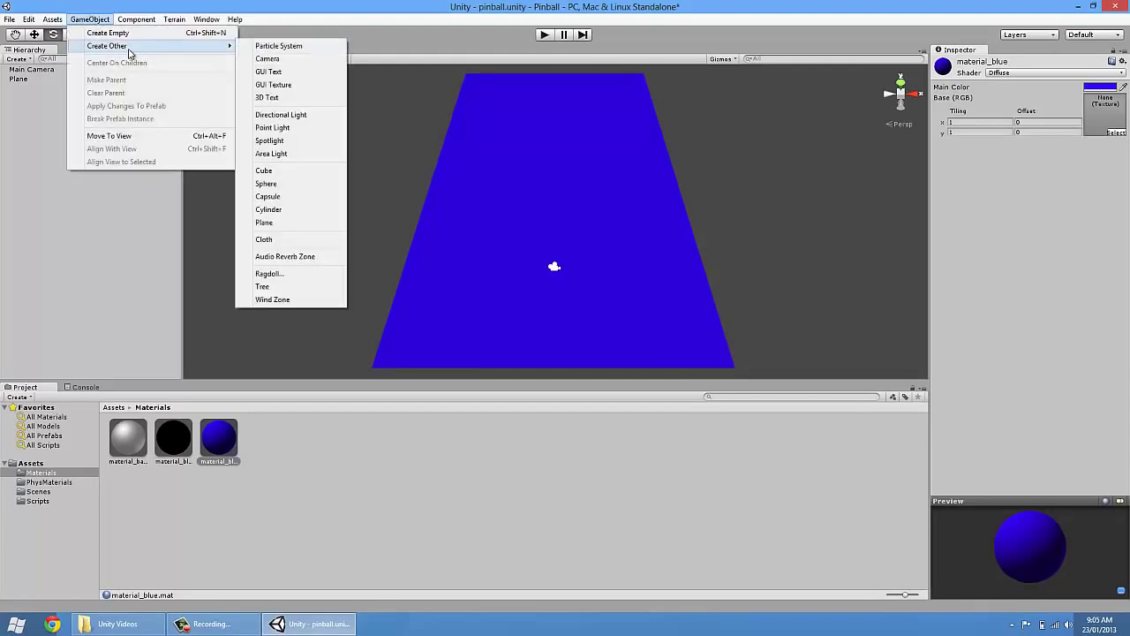
pyautogui.click(334, 187)
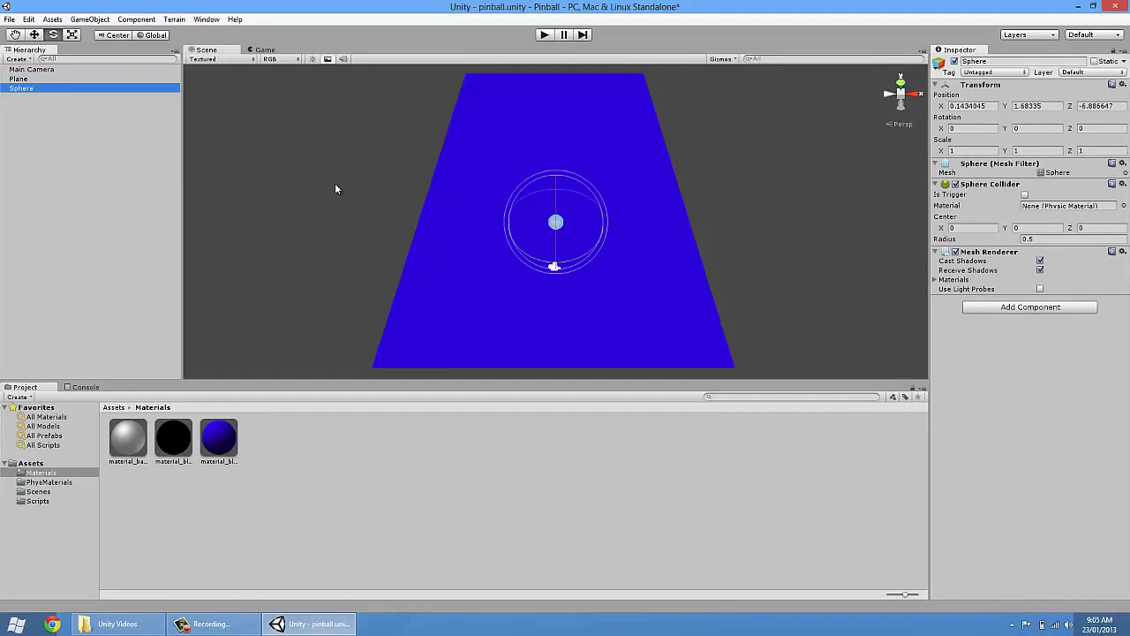
pyautogui.keyDown('alt'); pyautogui.moveTo(610, 243); pyautogui.dragTo(510, 312); pyautogui.keyUp('alt')
pyautogui.scroll(-3, 510, 313)
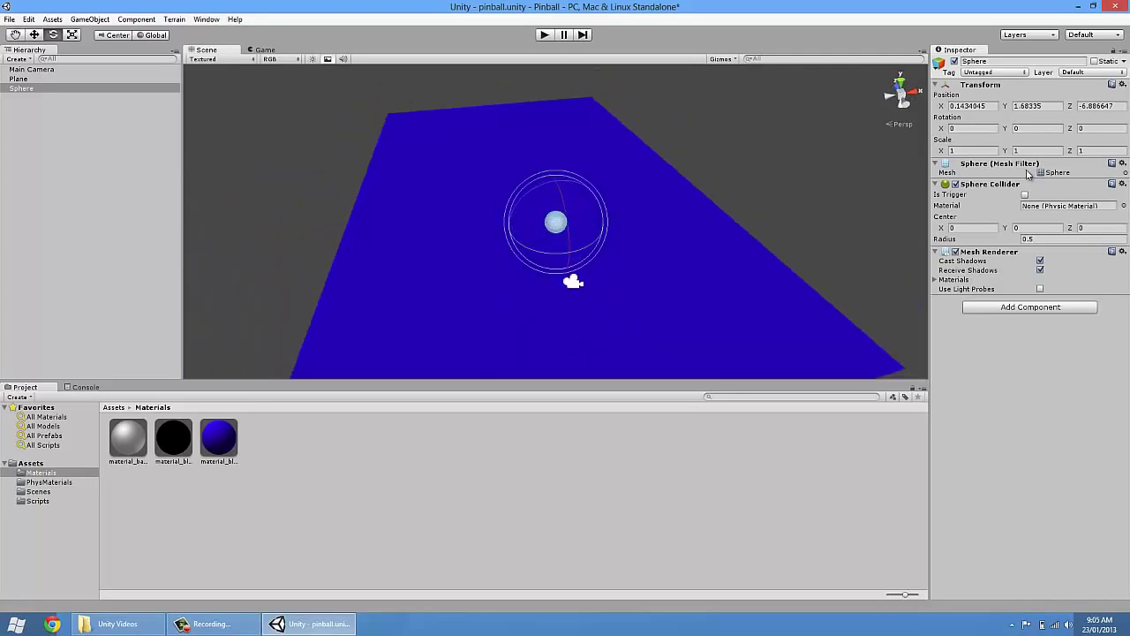
# Set the sphere's Scale X, Y and Z to 0.7
pyautogui.click(943, 157)
pyautogui.write('0.7')
pyautogui.press('Tab')
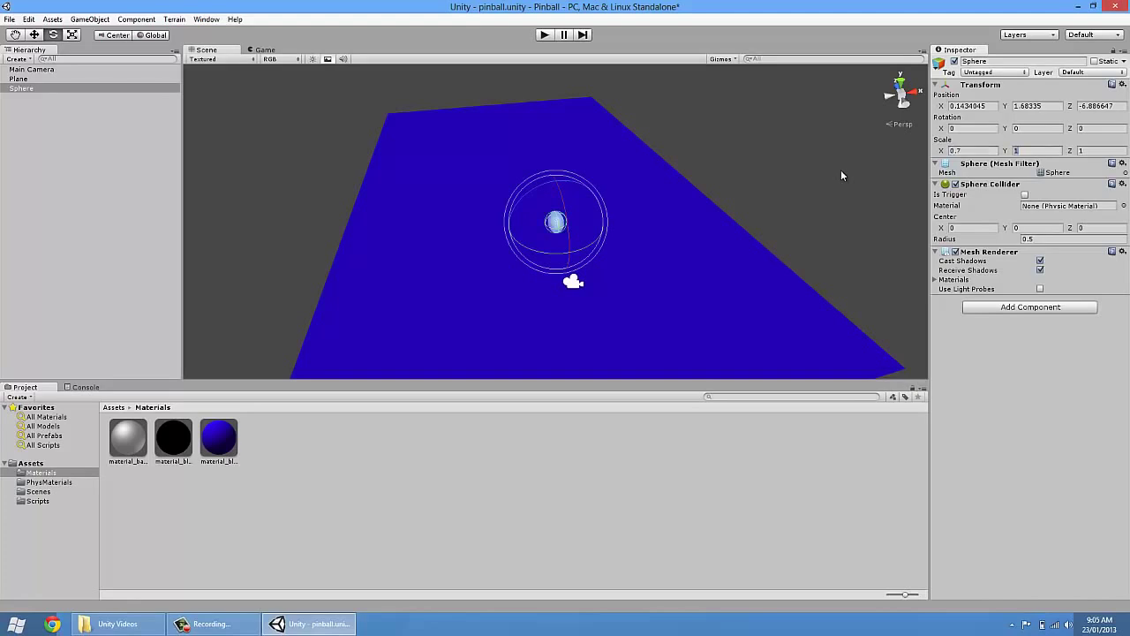
pyautogui.write('.7')
pyautogui.press('Tab')
pyautogui.write('.7')
pyautogui.press('Tab')
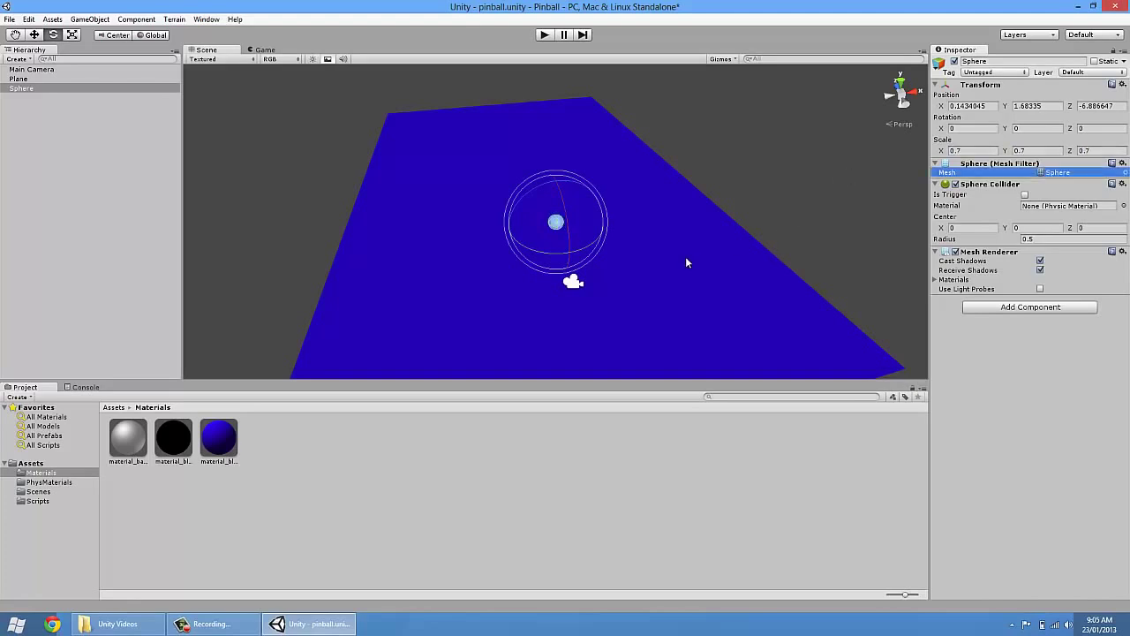
pyautogui.moveTo(685, 256); pyautogui.dragTo(715, 241, button='middle')
pyautogui.click(746, 238)
pyautogui.keyDown('alt'); pyautogui.moveTo(746, 238); pyautogui.dragTo(638, 202); pyautogui.keyUp('alt')
pyautogui.scroll(5, 547, 201)
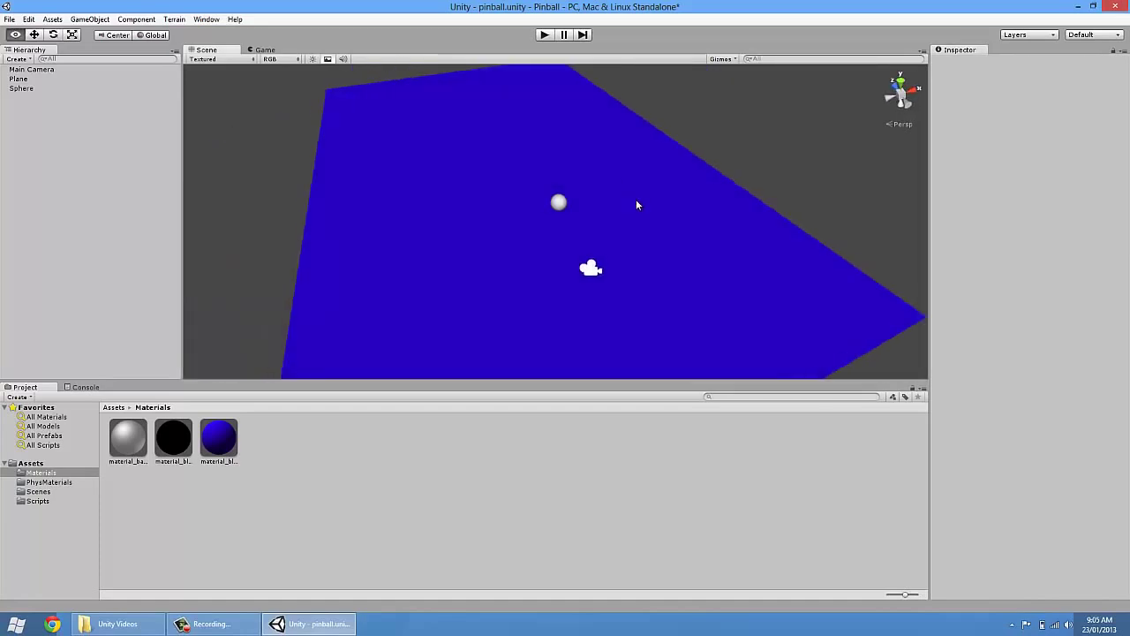
pyautogui.click(560, 203)
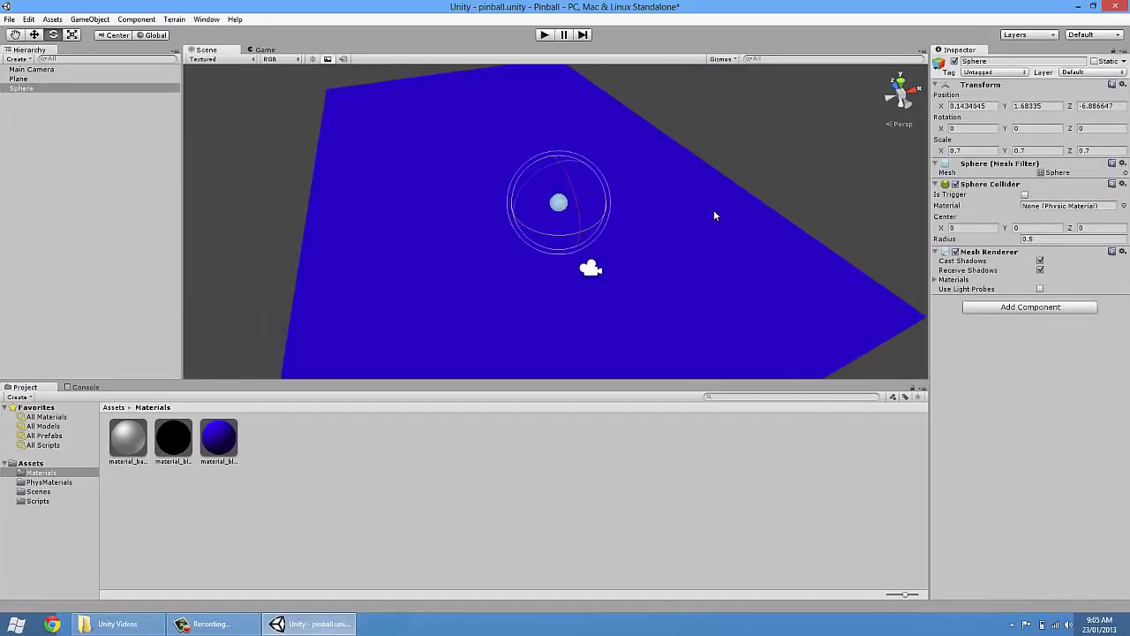
pyautogui.keyDown('alt'); pyautogui.moveTo(715, 216); pyautogui.dragTo(653, 244); pyautogui.keyUp('alt')
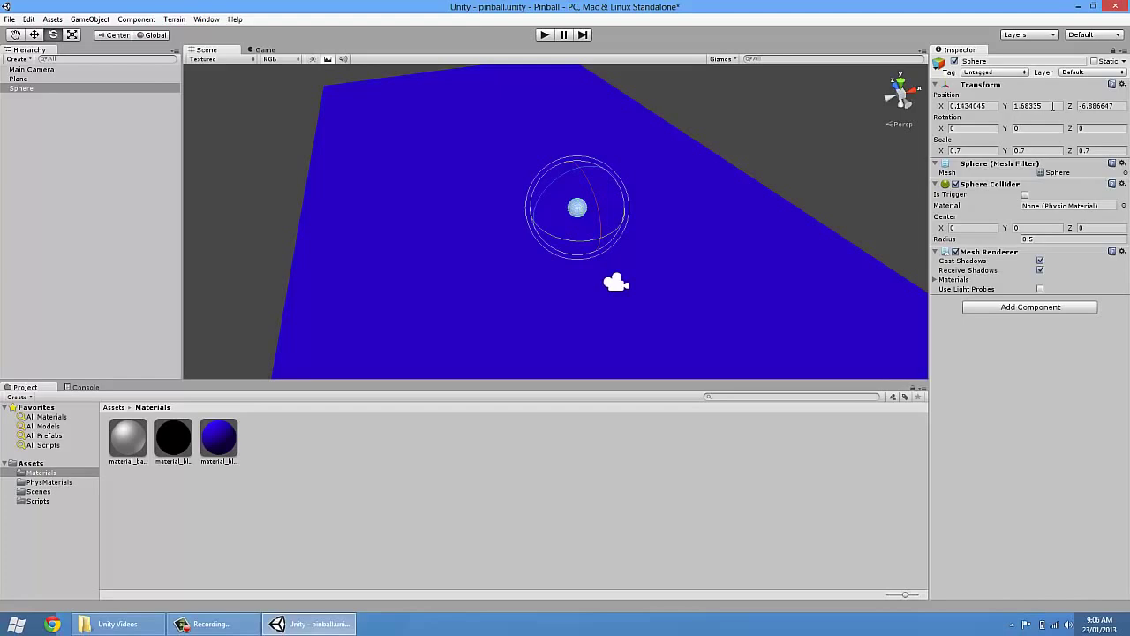
# Enter 0, then 0.35, as the sphere's Position Y so it rests on the plane
pyautogui.click(1053, 106)
pyautogui.write('0')
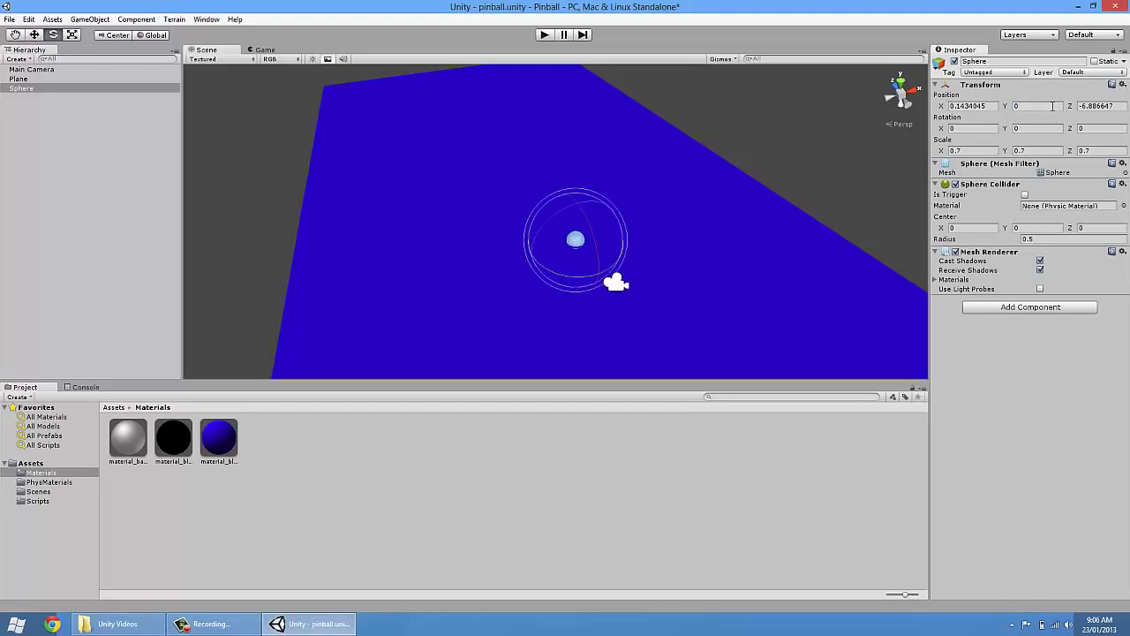
pyautogui.keyDown('alt'); pyautogui.moveTo(769, 203); pyautogui.dragTo(619, 333); pyautogui.keyUp('alt')
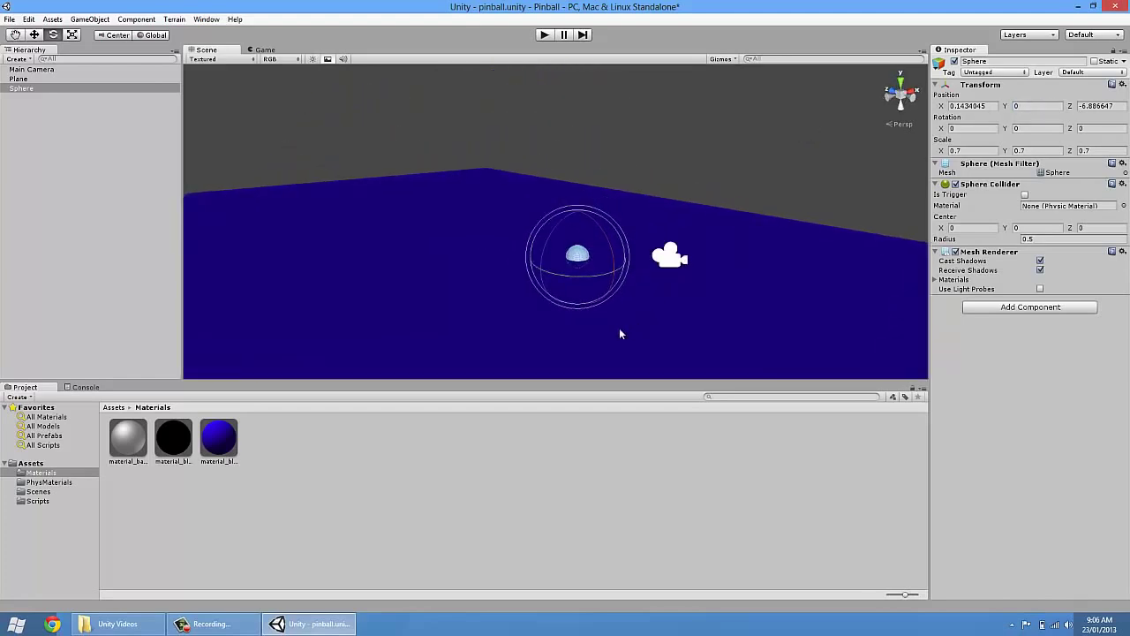
pyautogui.scroll(2, 620, 335)
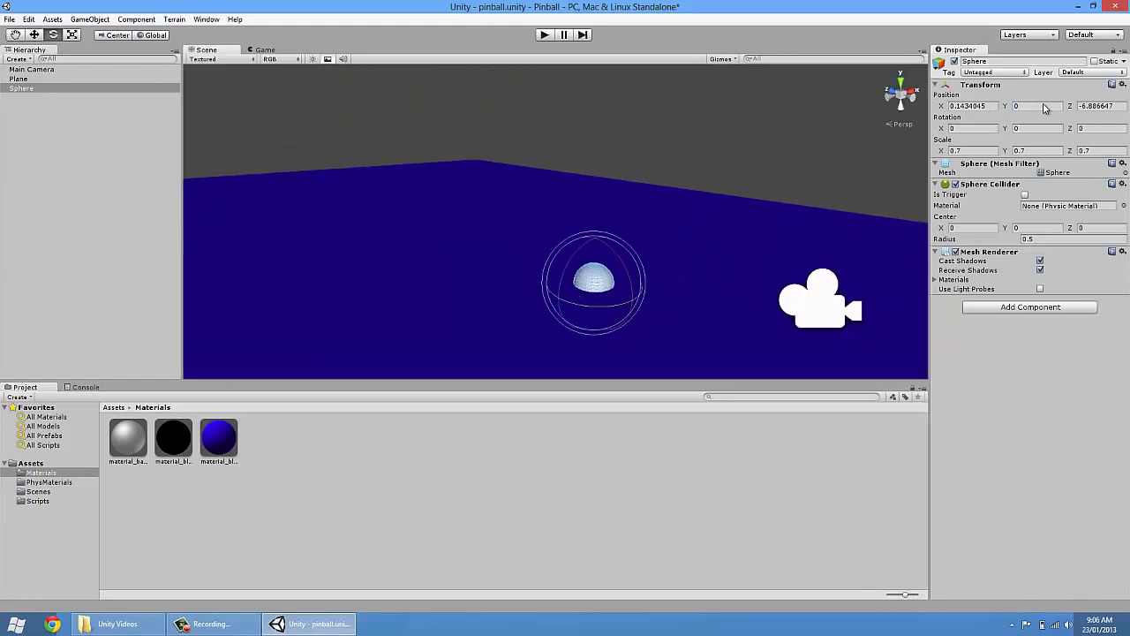
pyautogui.write('.35')
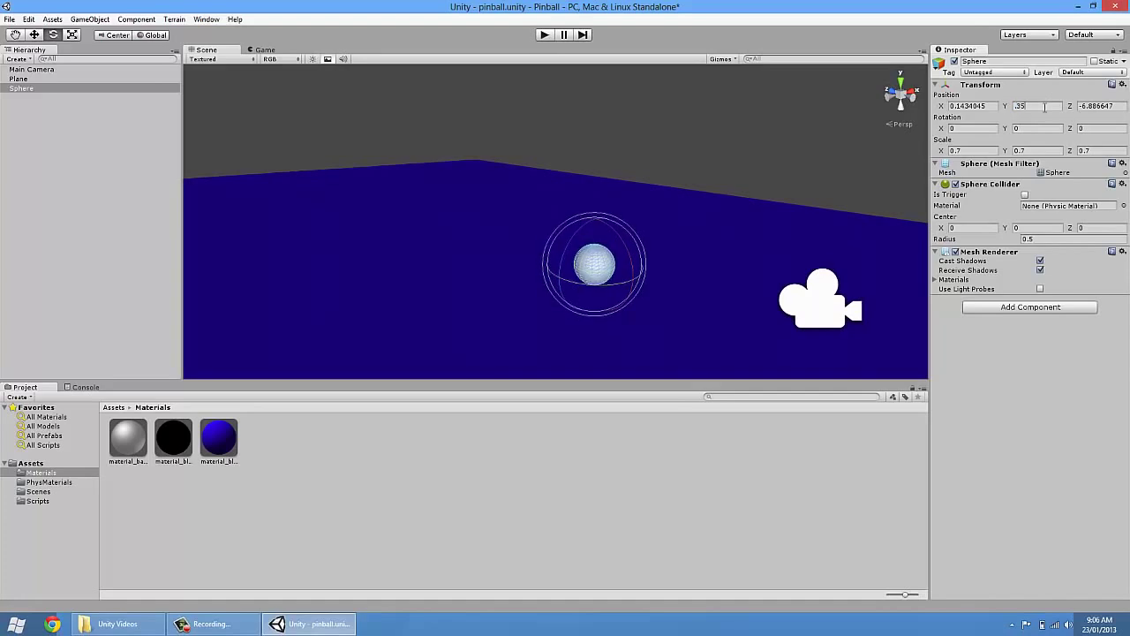
pyautogui.keyDown('alt'); pyautogui.moveTo(777, 212); pyautogui.dragTo(578, 154); pyautogui.keyUp('alt')
pyautogui.click(826, 183)
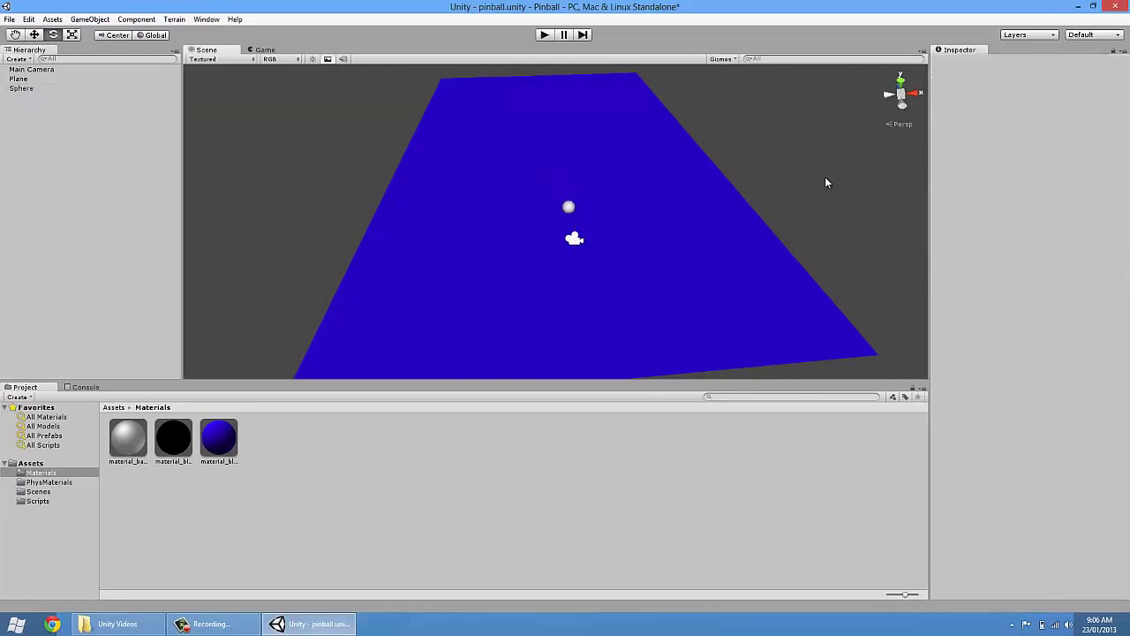
pyautogui.click(569, 208)
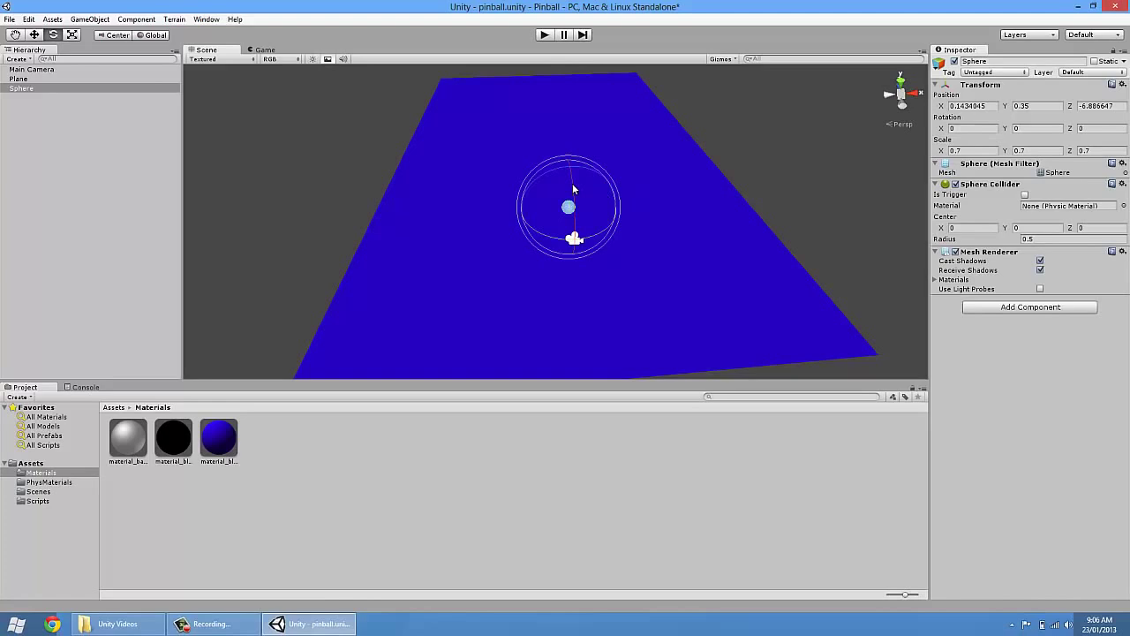
# Add a Physics > Rigidbody component to the sphere
pyautogui.click(1032, 308)
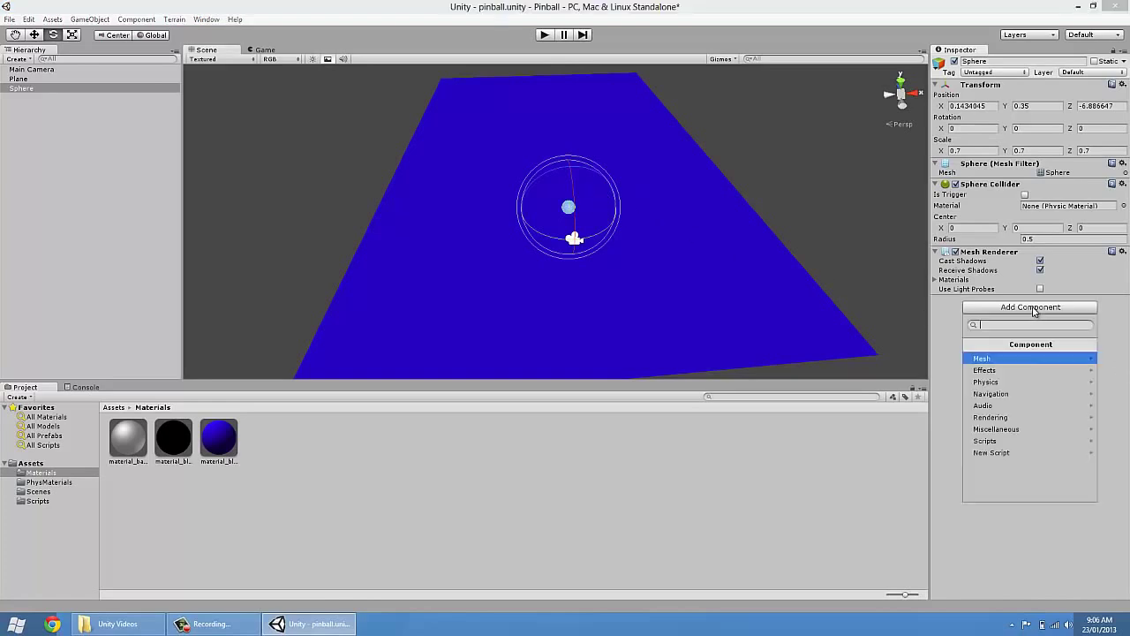
pyautogui.click(1000, 382)
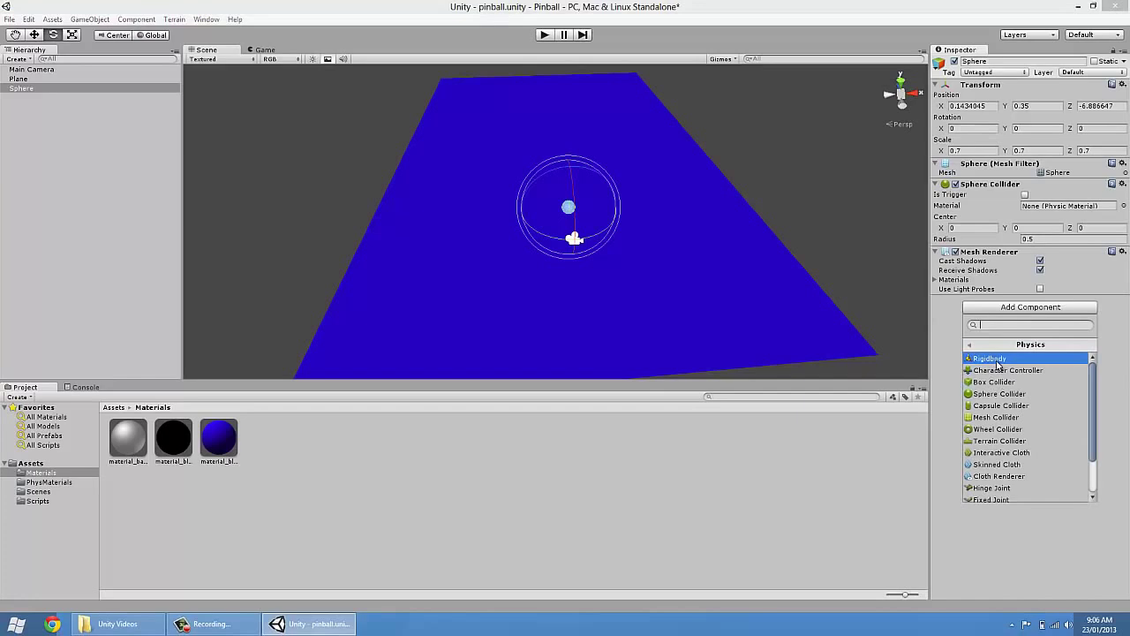
pyautogui.click(999, 358)
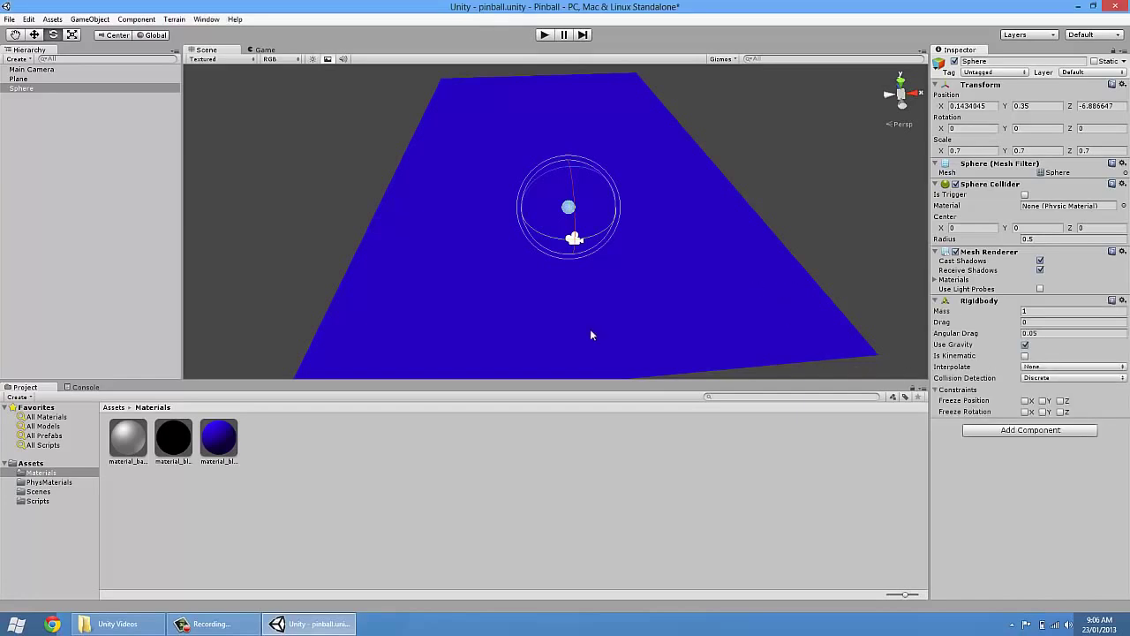
# Apply material_ball to the sphere from the Project panel
pyautogui.click(137, 441)
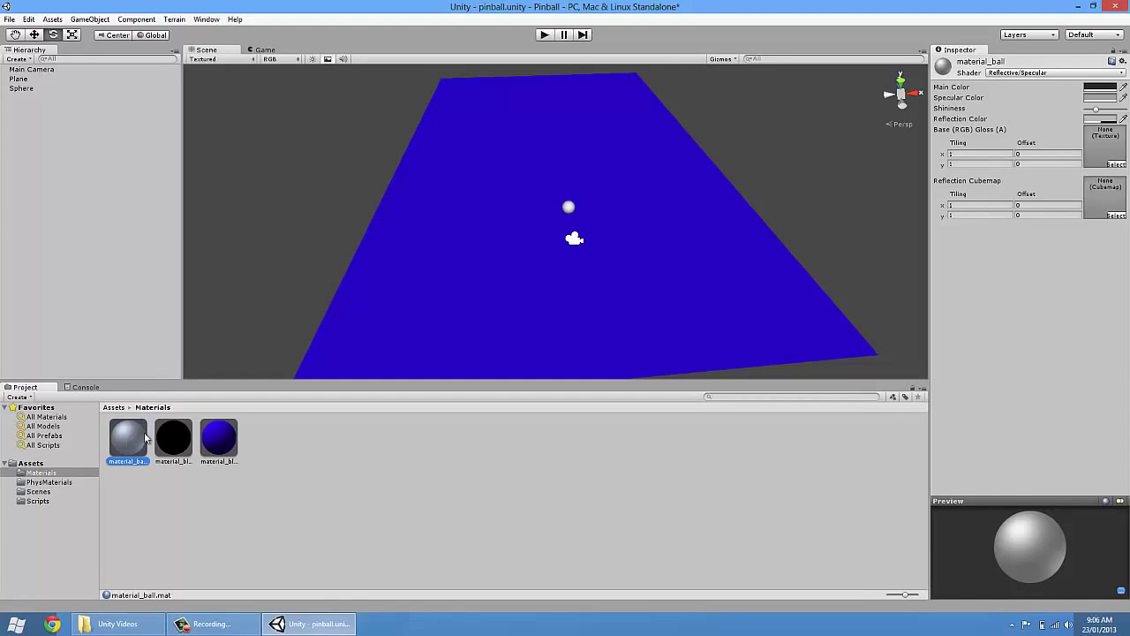
pyautogui.moveTo(141, 437); pyautogui.dragTo(565, 209)
pyautogui.scroll(5, 565, 209)
pyautogui.click(570, 191)
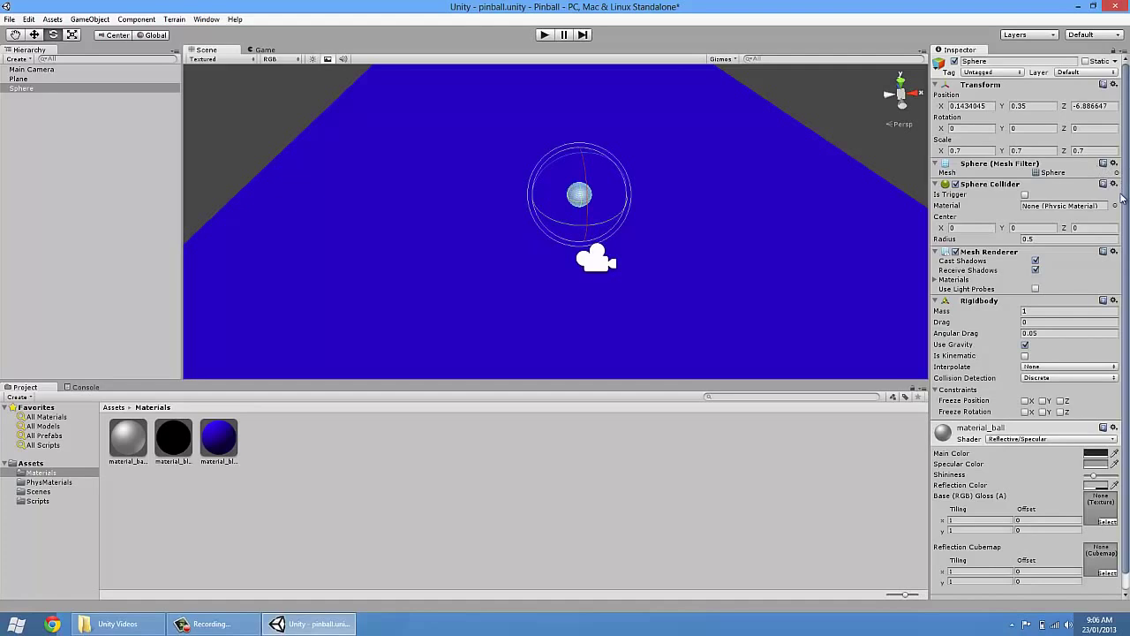
# Set the sphere's Rigidbody Collision Detection to Continuous Dynamic
pyautogui.scroll(-1, 1126, 221)
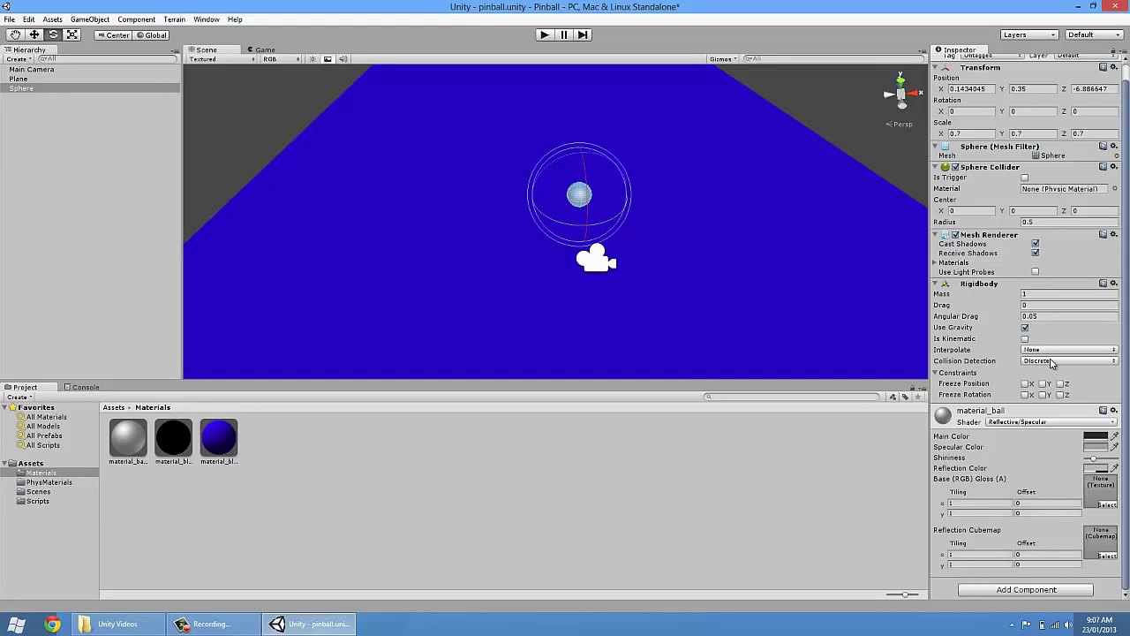
pyautogui.click(1065, 361)
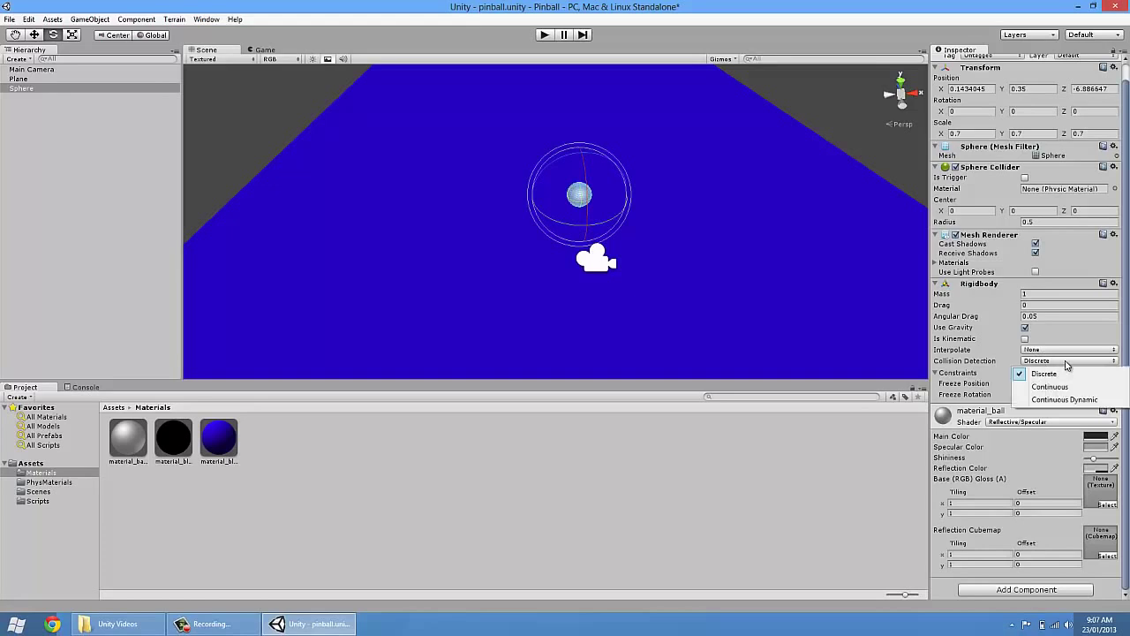
pyautogui.click(1078, 400)
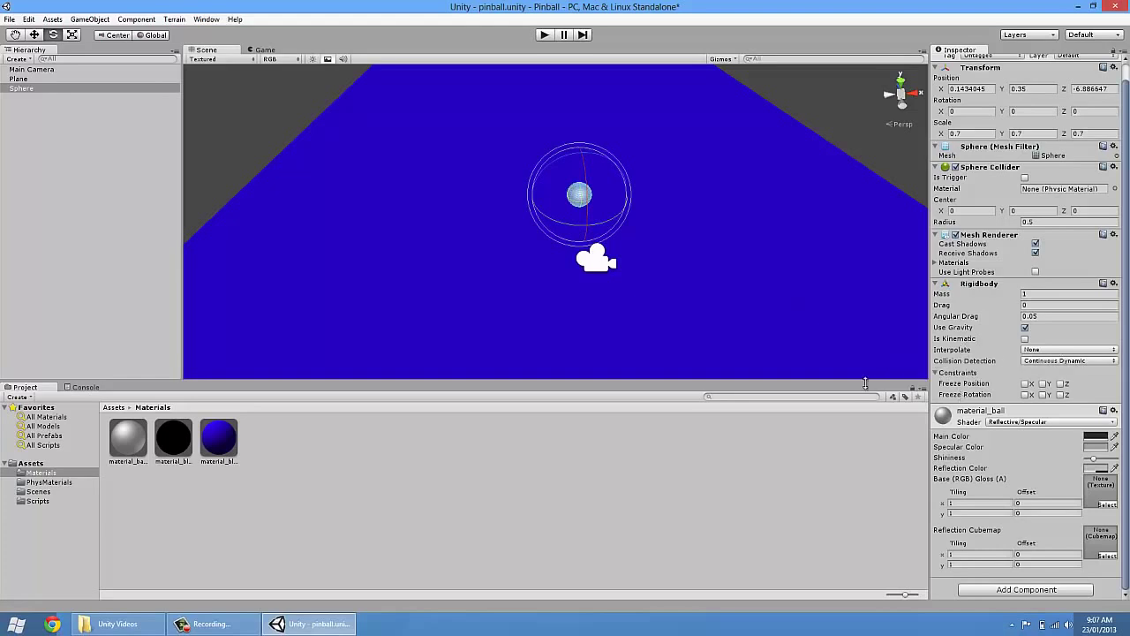
pyautogui.press('w')
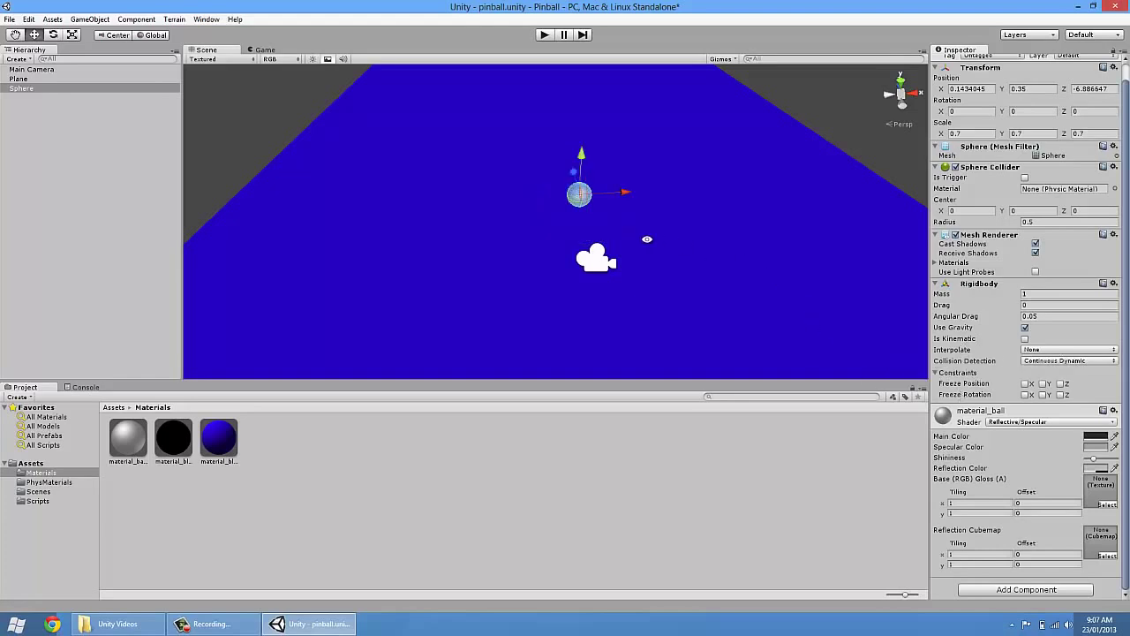
pyautogui.keyDown('alt'); pyautogui.moveTo(649, 238); pyautogui.dragTo(632, 285); pyautogui.keyUp('alt')
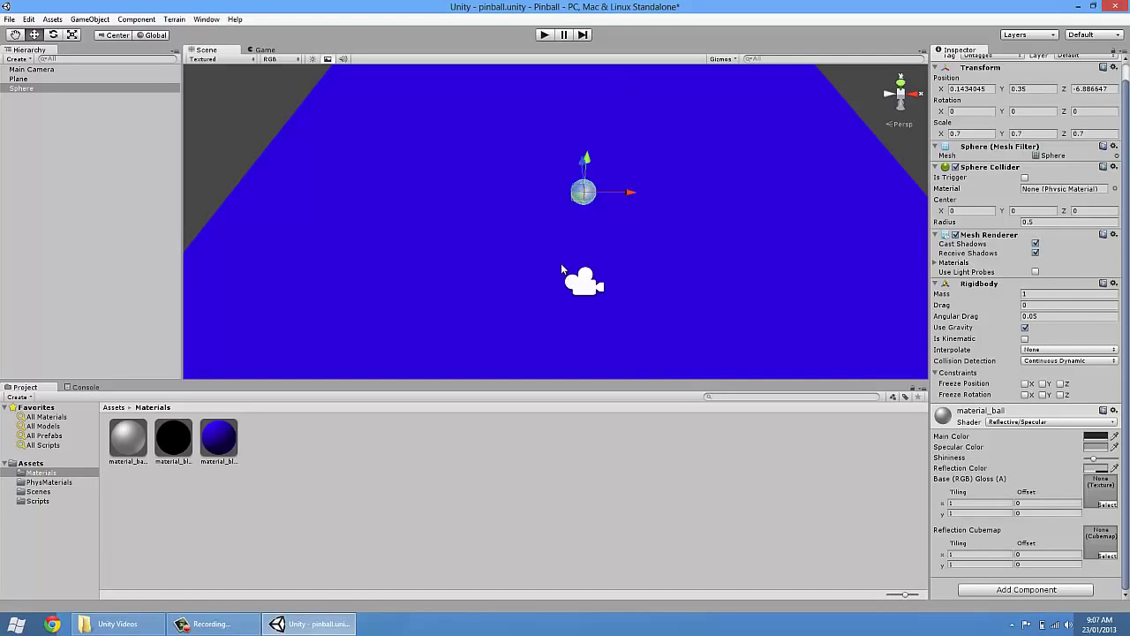
# Freeze the sphere's Y position, then orbit the Scene view to face the plane head-on
pyautogui.scroll(-5, 604, 205)
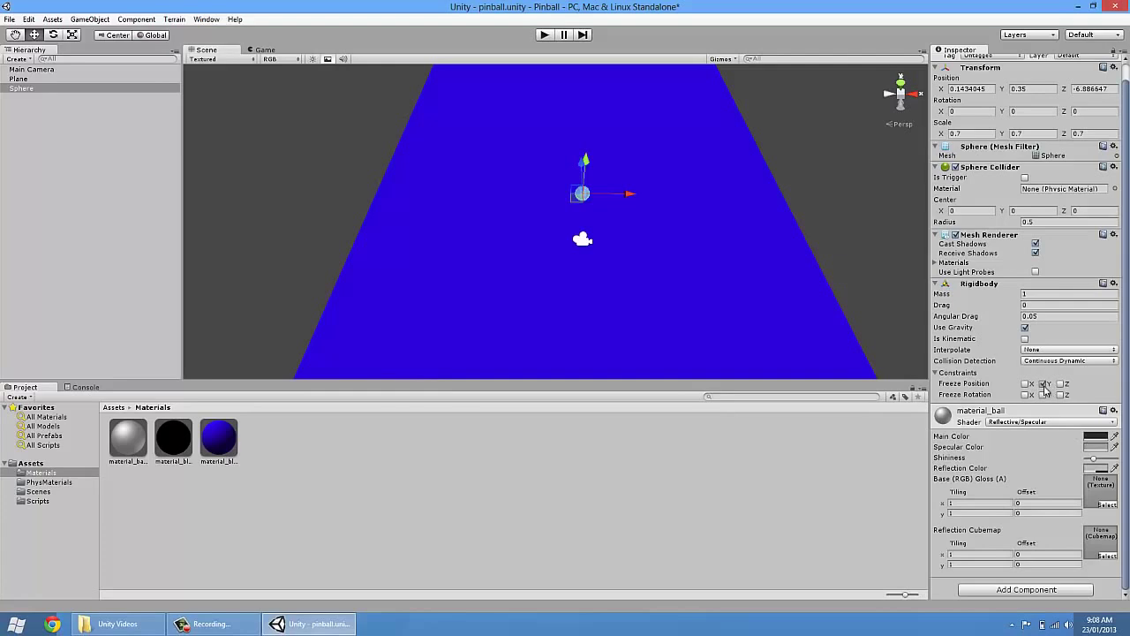
pyautogui.click(1045, 384)
pyautogui.keyDown('alt'); pyautogui.moveTo(732, 277); pyautogui.dragTo(528, 77); pyautogui.keyUp('alt')
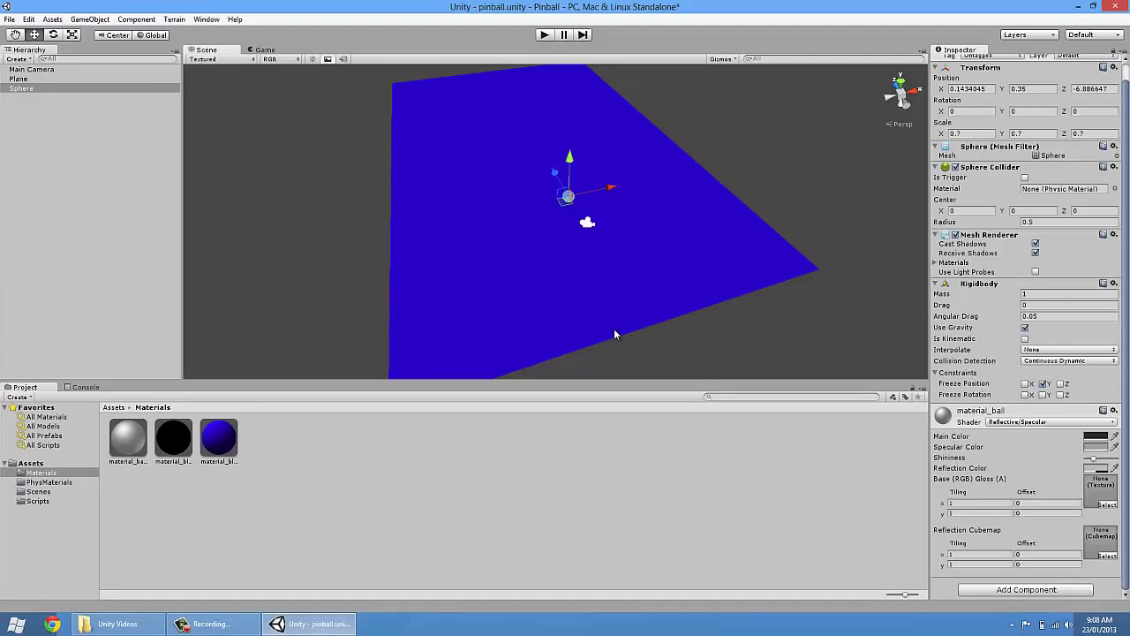
pyautogui.scroll(4, 622, 329)
pyautogui.keyDown('alt'); pyautogui.moveTo(648, 292); pyautogui.dragTo(634, 349); pyautogui.keyUp('alt')
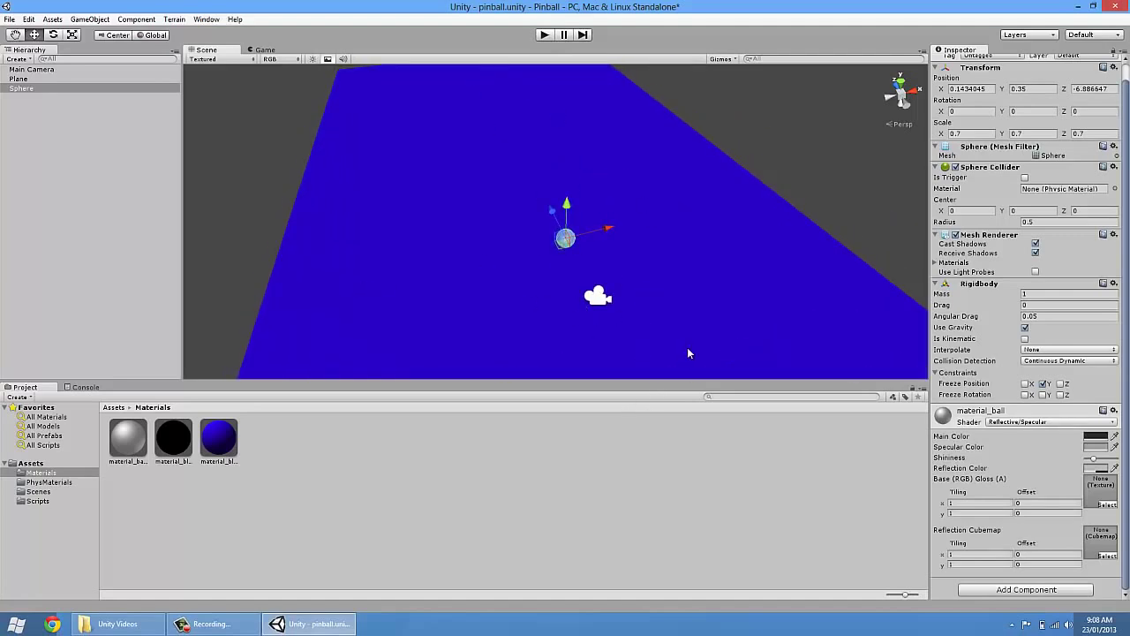
pyautogui.keyDown('alt'); pyautogui.moveTo(752, 288); pyautogui.dragTo(633, 331); pyautogui.keyUp('alt')
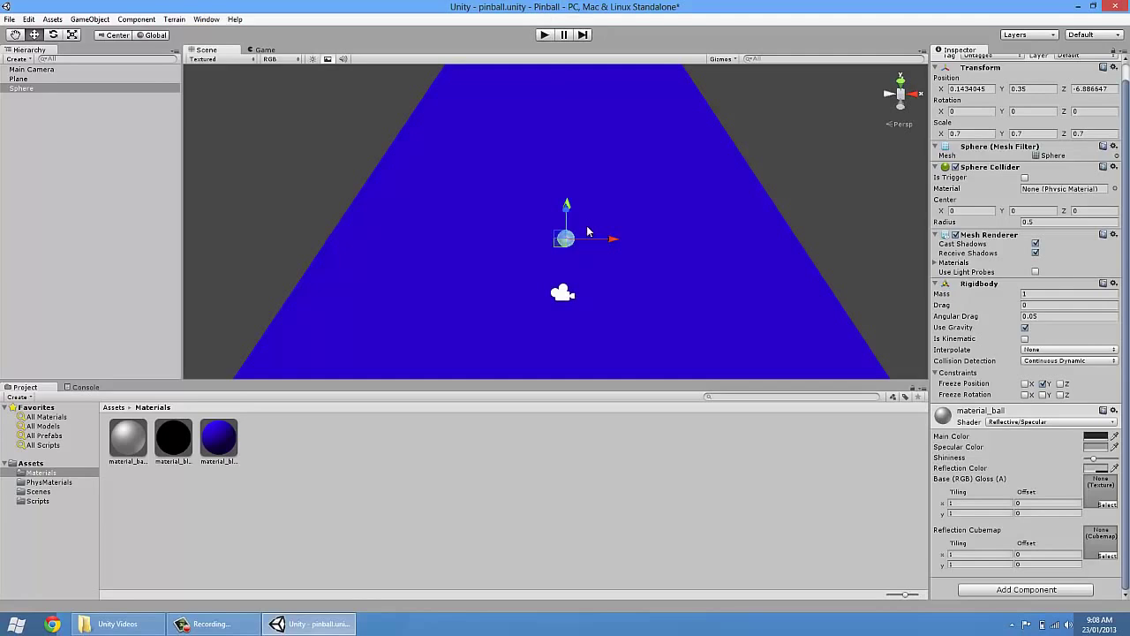
pyautogui.click(562, 295)
pyautogui.keyDown('alt'); pyautogui.moveTo(577, 334); pyautogui.dragTo(644, 322); pyautogui.keyUp('alt')
pyautogui.click(544, 36)
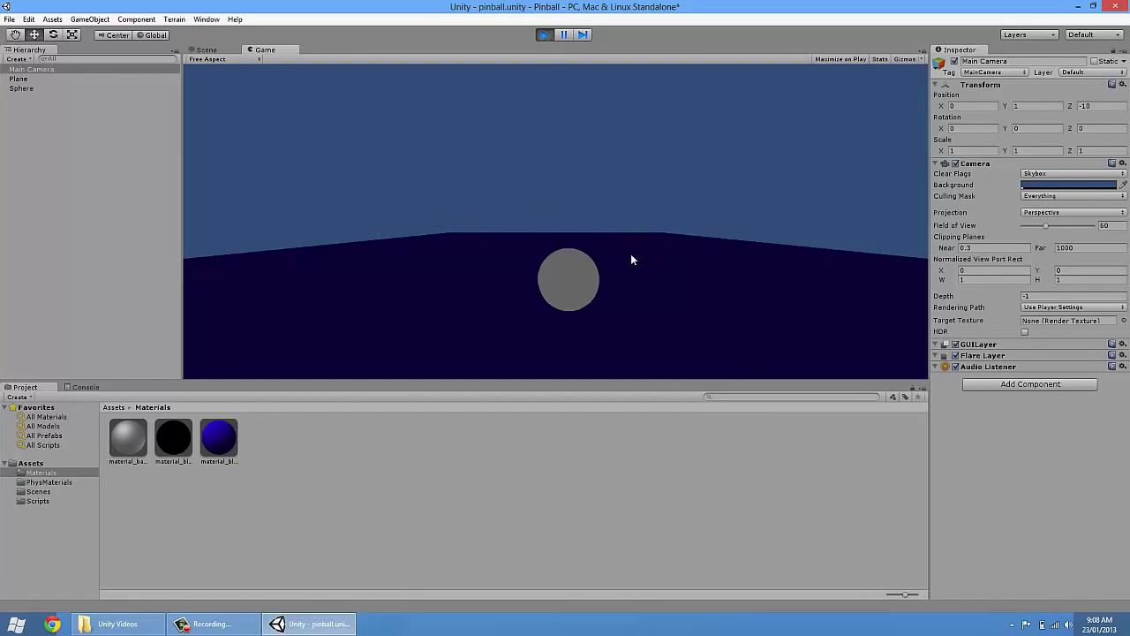
pyautogui.click(542, 36)
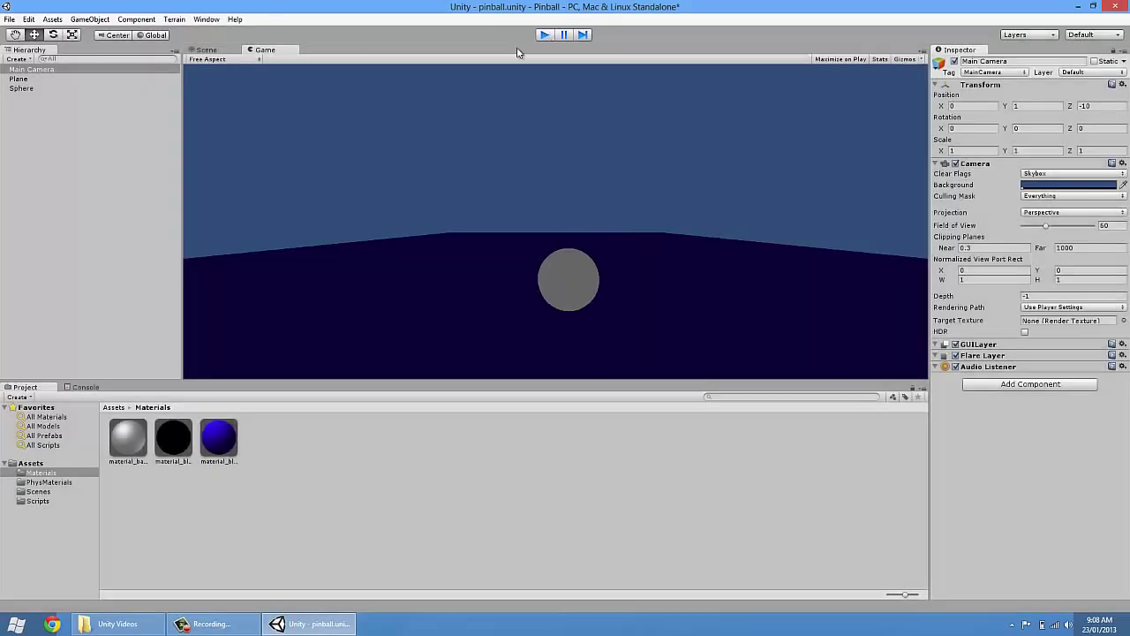
# Add a Directional Light (rotated 50, −30) and zoom out to see the whole blue plane
pyautogui.click(86, 20)
pyautogui.moveTo(115, 47)
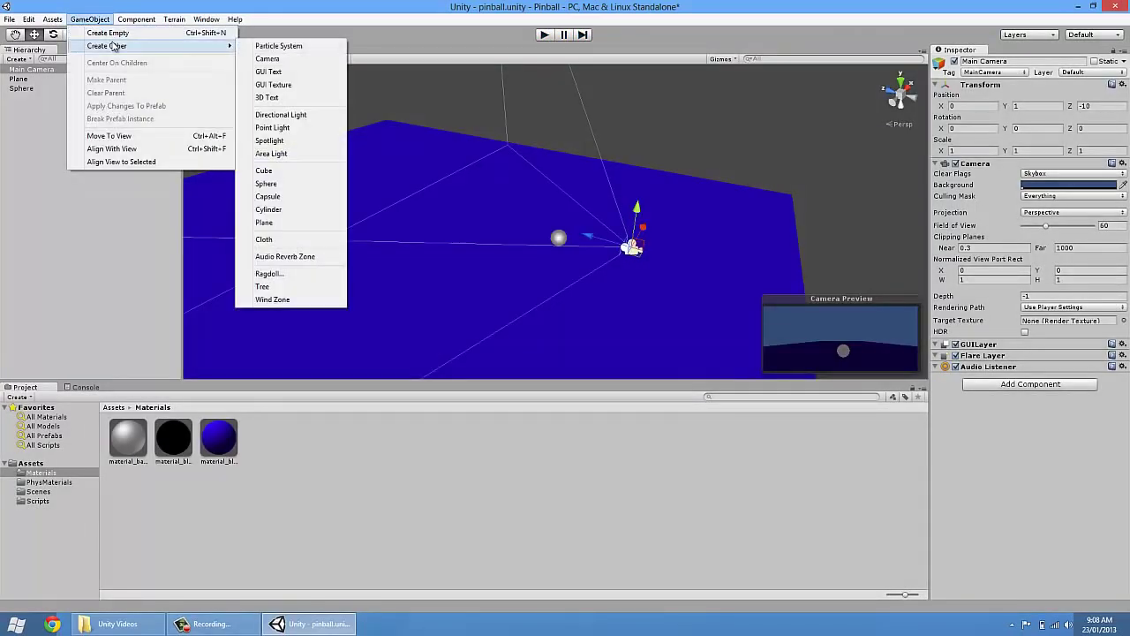
pyautogui.click(300, 116)
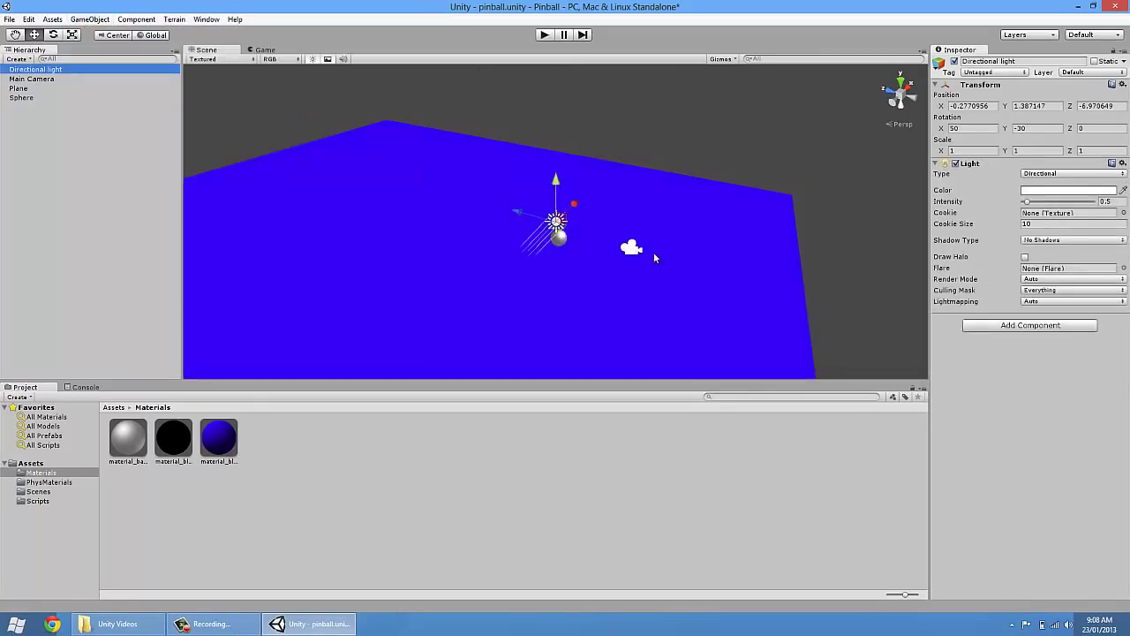
pyautogui.keyDown('alt'); pyautogui.moveTo(702, 245); pyautogui.dragTo(775, 547); pyautogui.keyUp('alt')
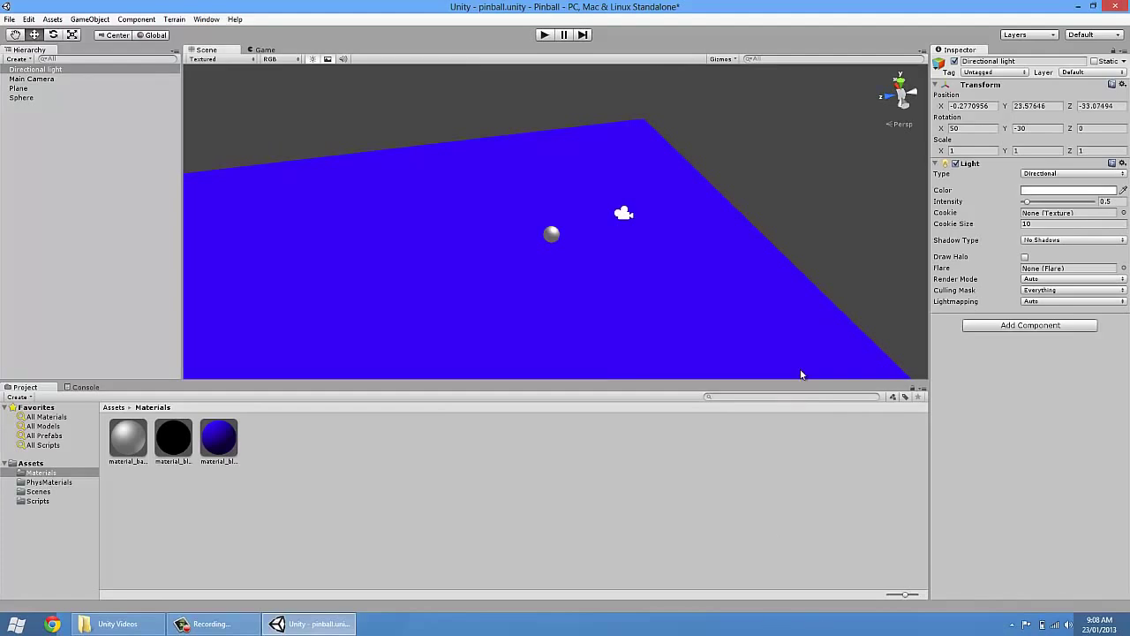
pyautogui.keyDown('alt'); pyautogui.moveTo(706, 255); pyautogui.dragTo(619, 266); pyautogui.keyUp('alt')
pyautogui.scroll(-6, 648, 299)
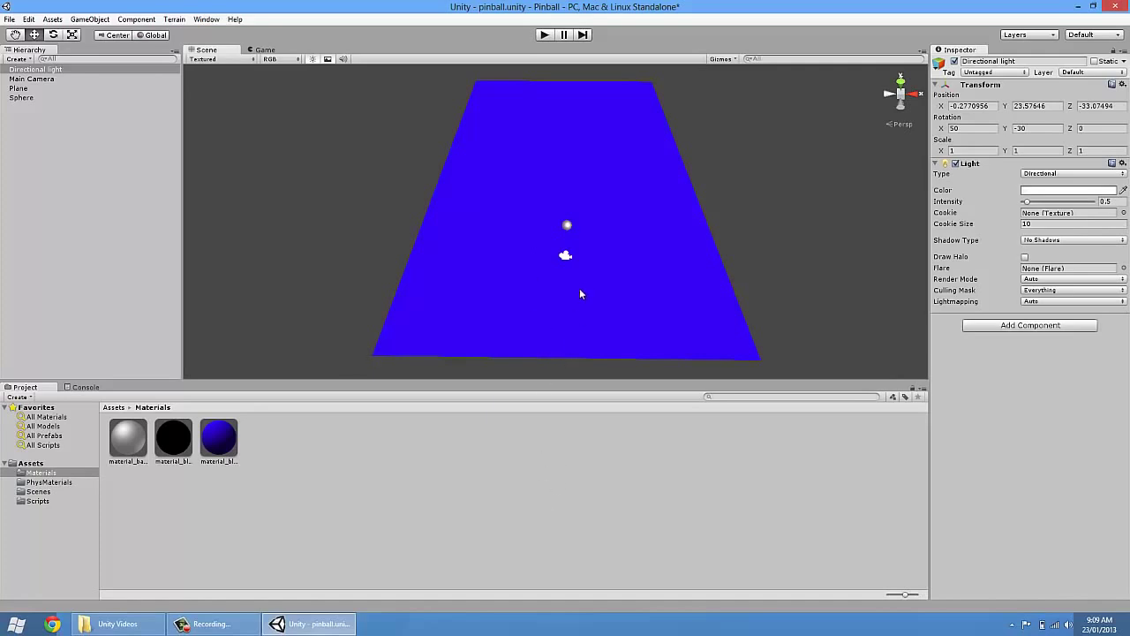
# Create a new cube and set its Position Y to 0.5
pyautogui.click(801, 163)
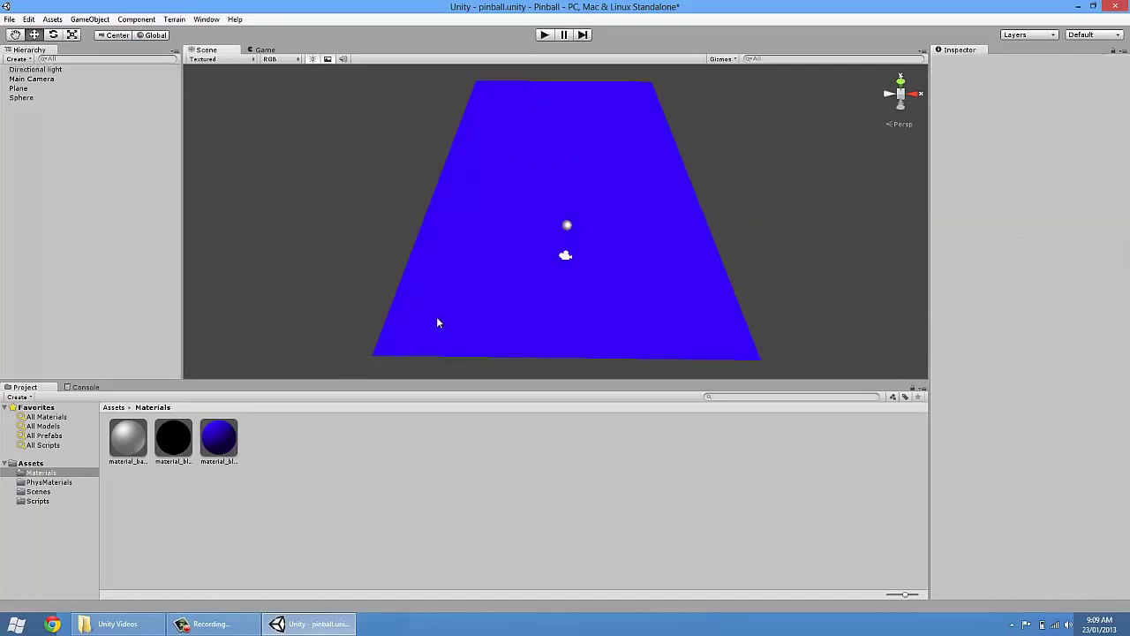
pyautogui.click(100, 20)
pyautogui.moveTo(159, 46)
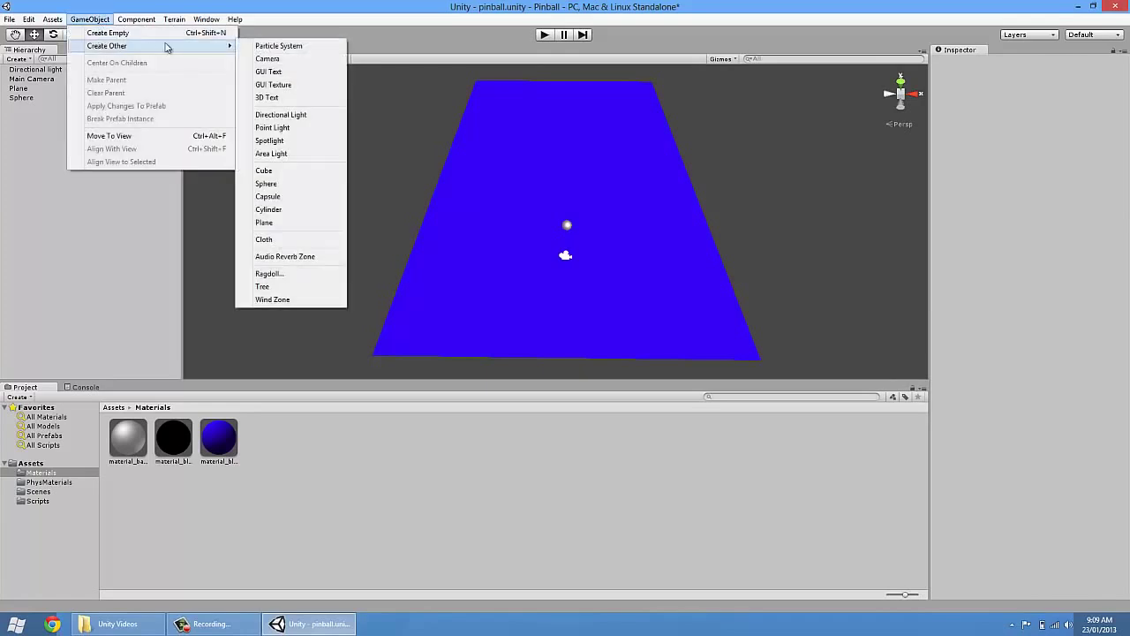
pyautogui.click(288, 172)
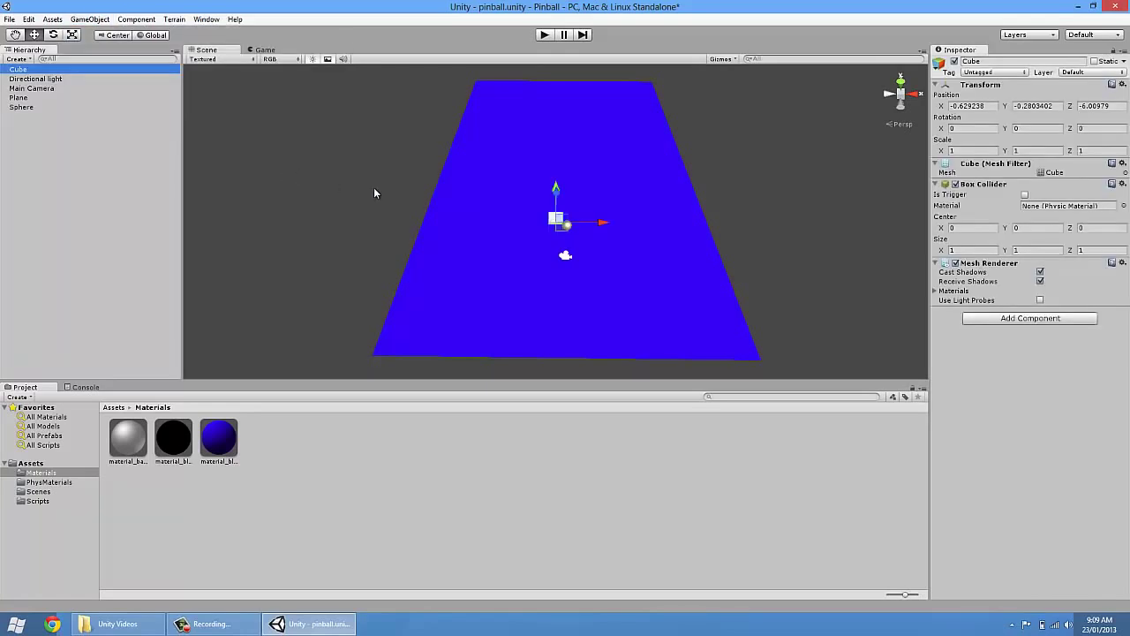
pyautogui.click(1058, 105)
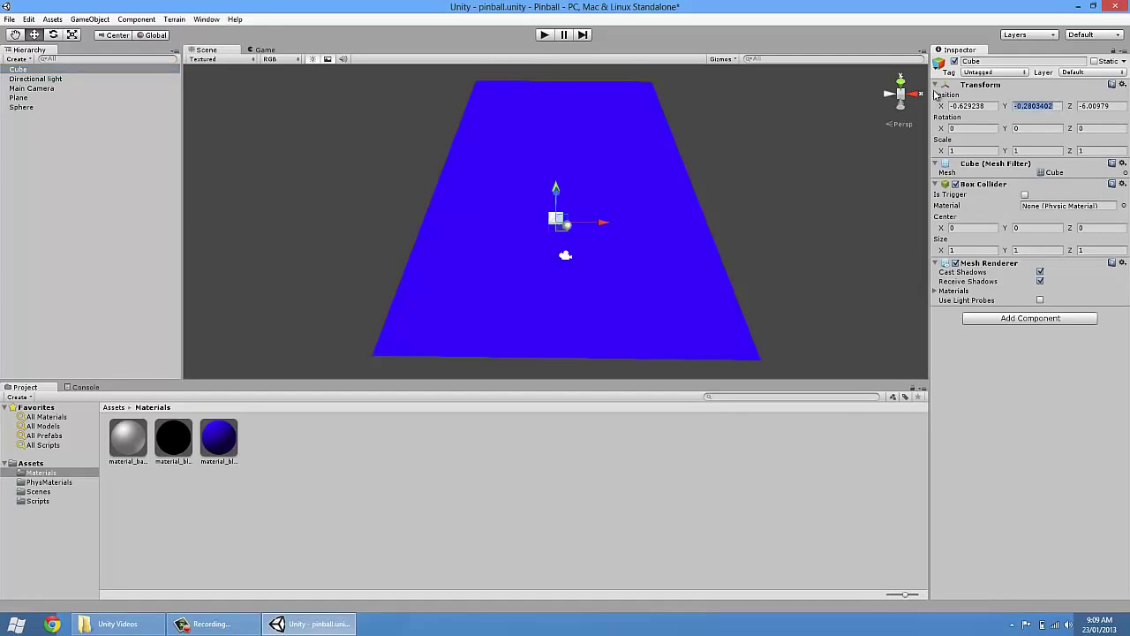
pyautogui.write('.5')
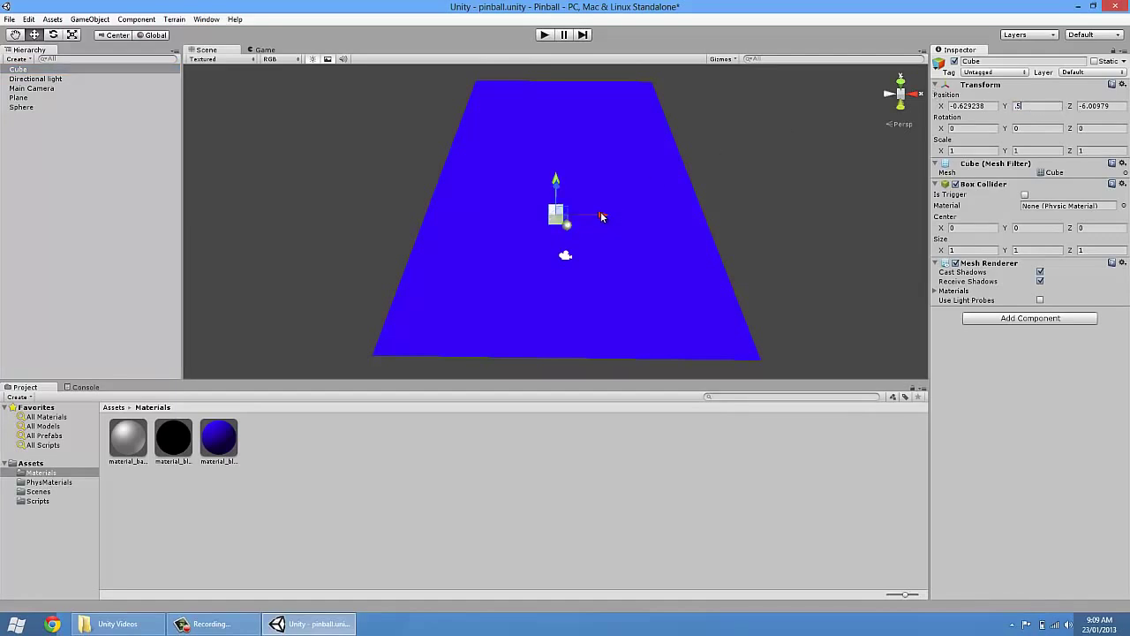
# Move the cube to X 10.63 at the plane's right edge and stretch Z to 32.5
pyautogui.moveTo(597, 219); pyautogui.dragTo(168, 516)
pyautogui.press('r')
pyautogui.press('w')
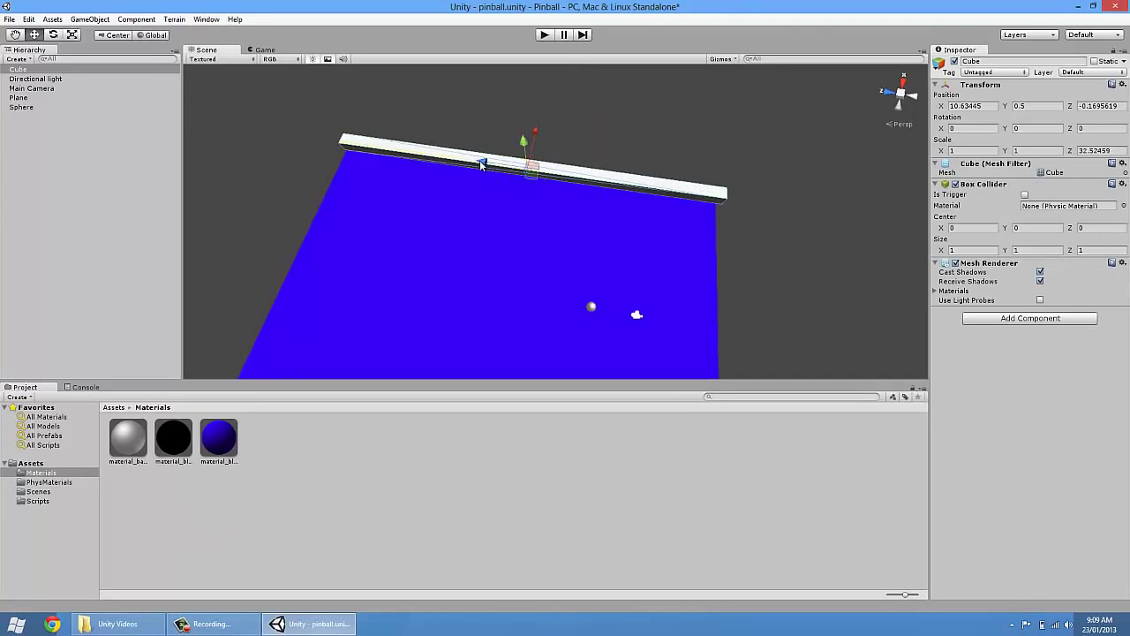
pyautogui.moveTo(480, 162); pyautogui.dragTo(529, 238)
pyautogui.keyDown('alt'); pyautogui.moveTo(604, 249); pyautogui.dragTo(662, 398); pyautogui.keyUp('alt')
pyautogui.keyDown('alt'); pyautogui.moveTo(702, 236); pyautogui.dragTo(703, 241); pyautogui.keyUp('alt')
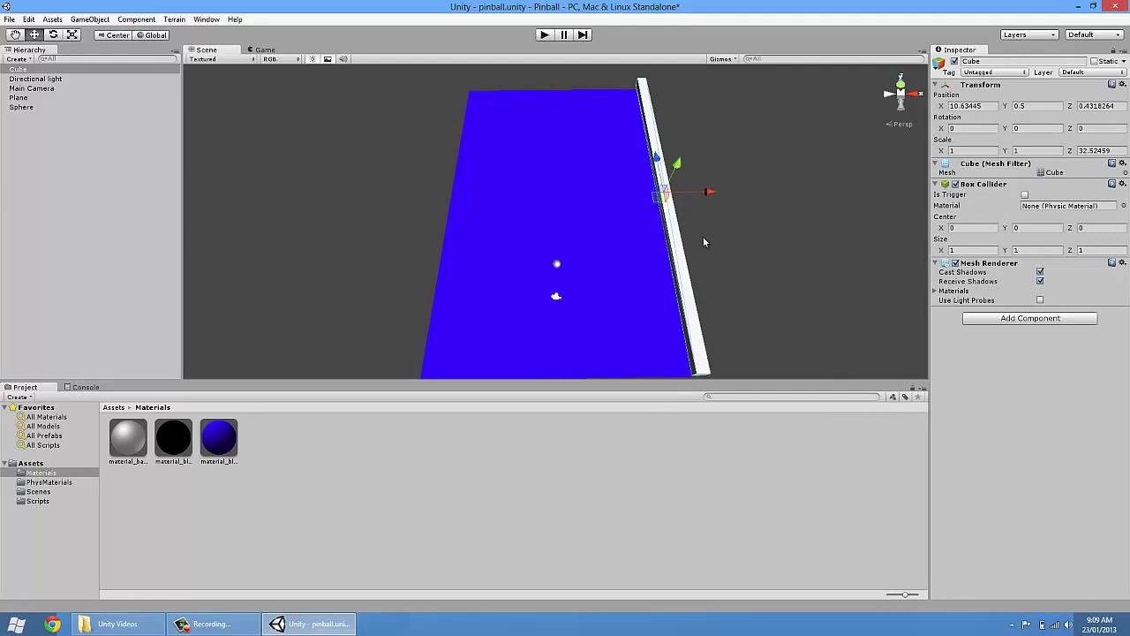
# Duplicate the wall cube and move the copy to the table's left edge
pyautogui.hotkey('ctrl', 'd')
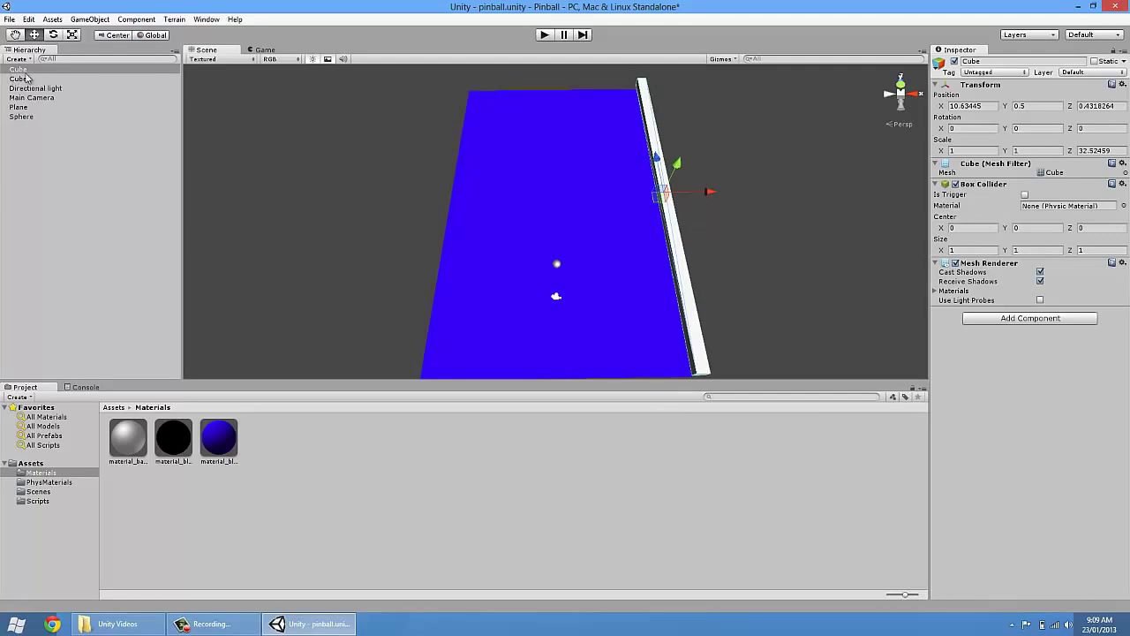
pyautogui.moveTo(710, 191); pyautogui.dragTo(491, 194)
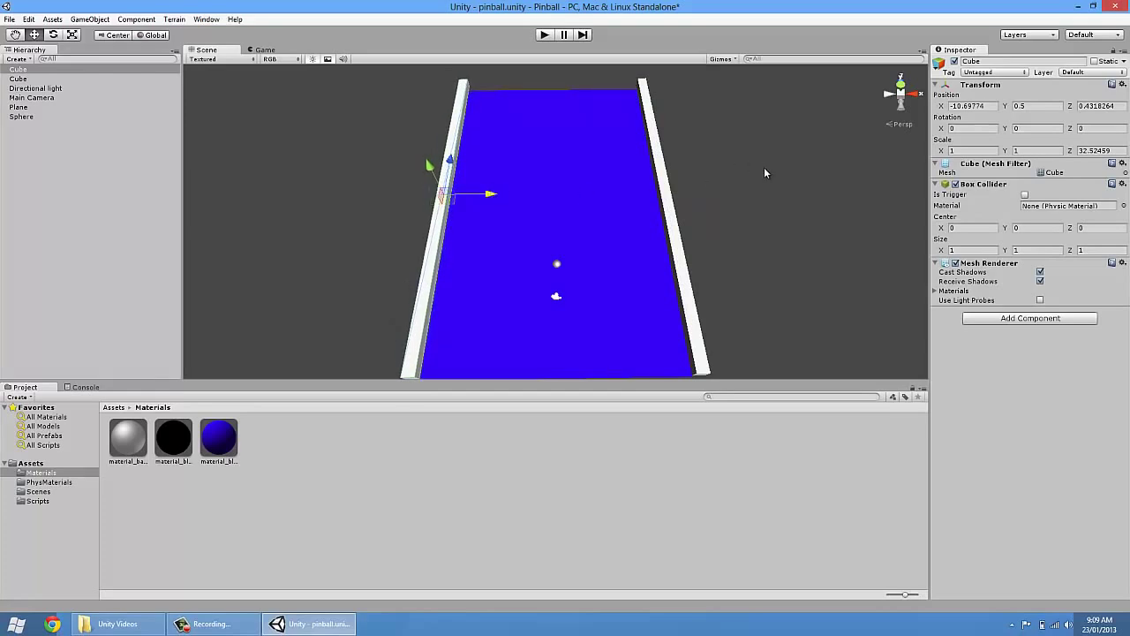
pyautogui.click(717, 244)
pyautogui.click(446, 211)
# Duplicate the left wall and rotate the copy -90 on Y to lie across the table
pyautogui.hotkey('ctrl', 'd')
pyautogui.moveTo(491, 194); pyautogui.dragTo(606, 202)
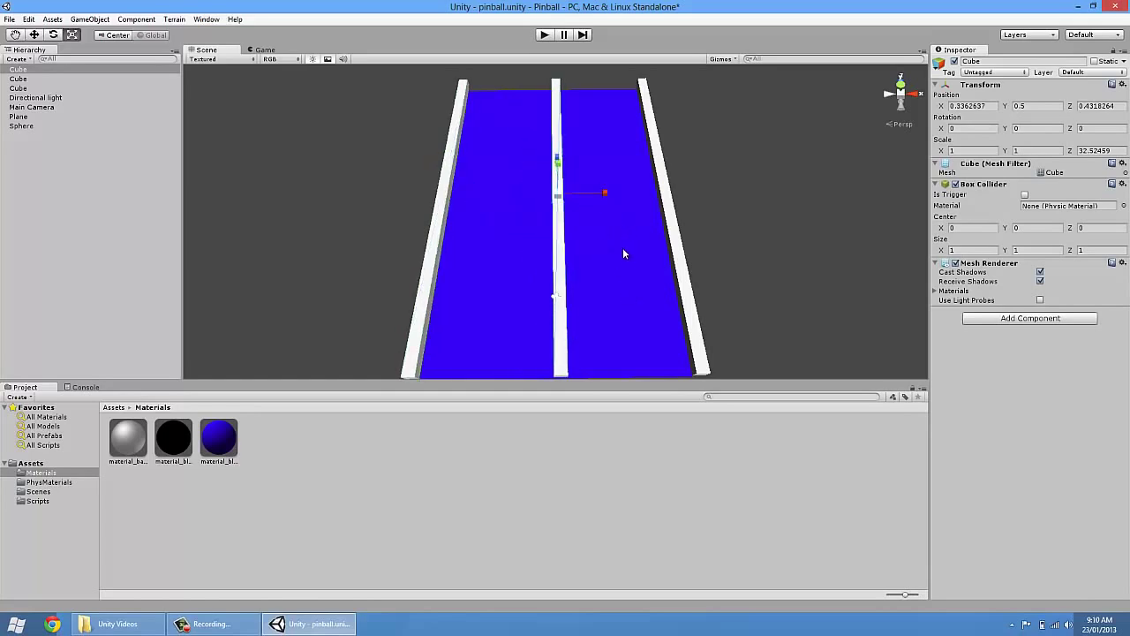
pyautogui.press('e')
pyautogui.press('x')
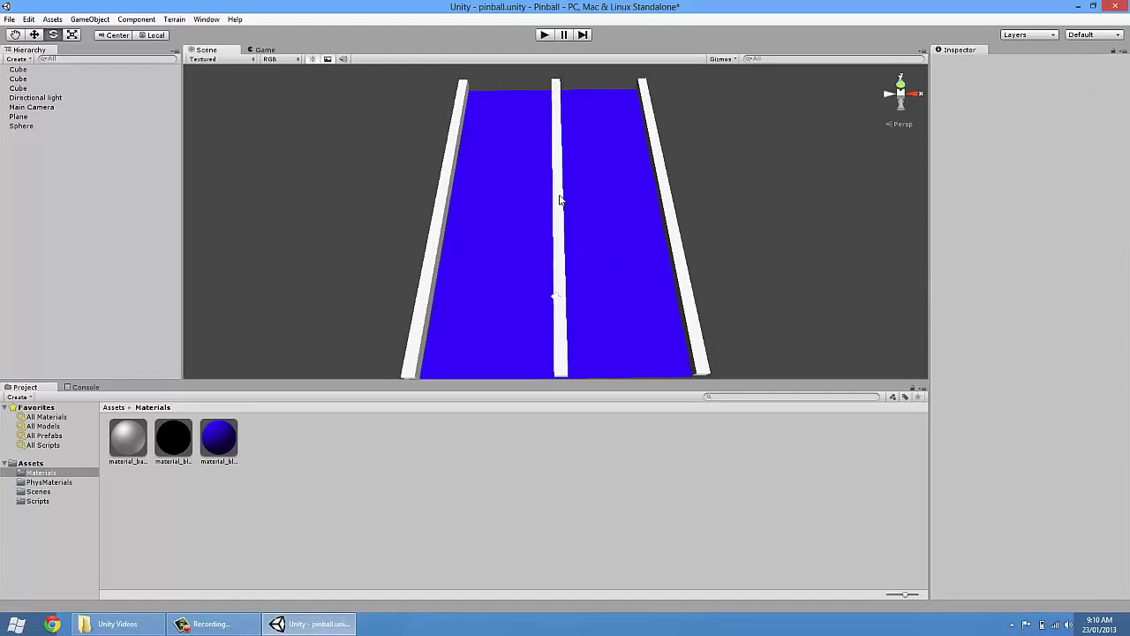
pyautogui.click(561, 201)
pyautogui.keyDown('alt'); pyautogui.moveTo(607, 330); pyautogui.dragTo(626, 115); pyautogui.keyUp('alt')
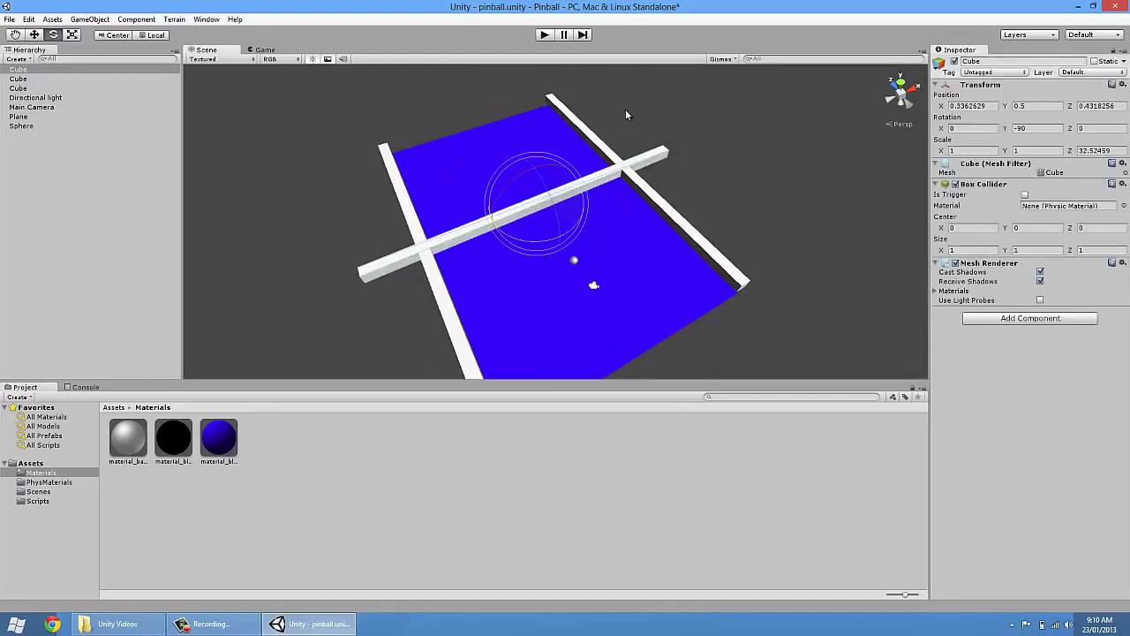
# Move the crossbar wall to the far end of the table
pyautogui.keyDown('alt'); pyautogui.moveTo(718, 189); pyautogui.dragTo(632, 342); pyautogui.keyUp('alt')
pyautogui.press('w')
pyautogui.moveTo(554, 256); pyautogui.dragTo(567, 81)
pyautogui.scroll(5, 585, 150)
pyautogui.keyDown('alt'); pyautogui.moveTo(626, 244); pyautogui.dragTo(561, 265); pyautogui.keyUp('alt')
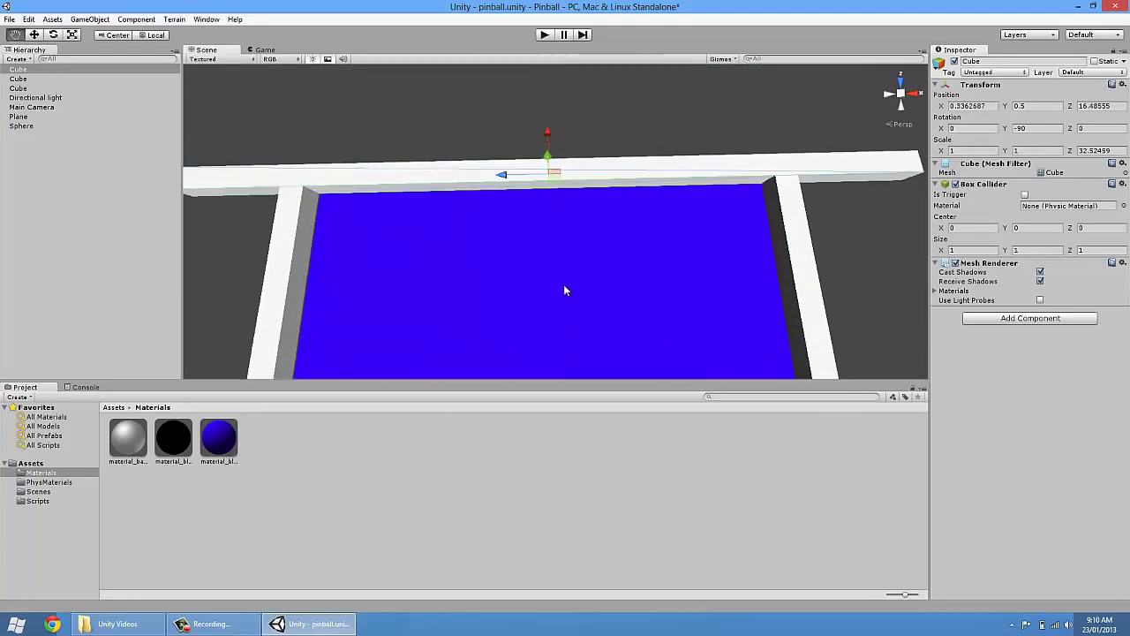
pyautogui.moveTo(558, 159)
pyautogui.mouseDown()
pyautogui.moveTo(556, 146)
pyautogui.moveTo(556, 161)
pyautogui.mouseUp()
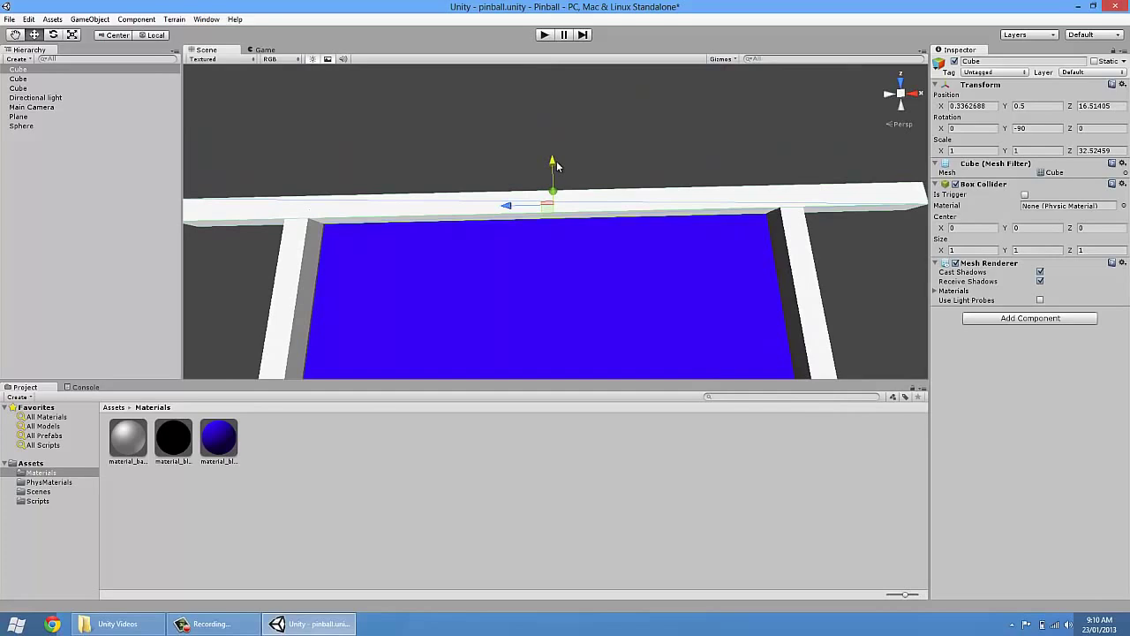
# Scale the crossbar down on Z and centre it between the two side walls
pyautogui.click(283, 304)
pyautogui.scroll(-4, 353, 317)
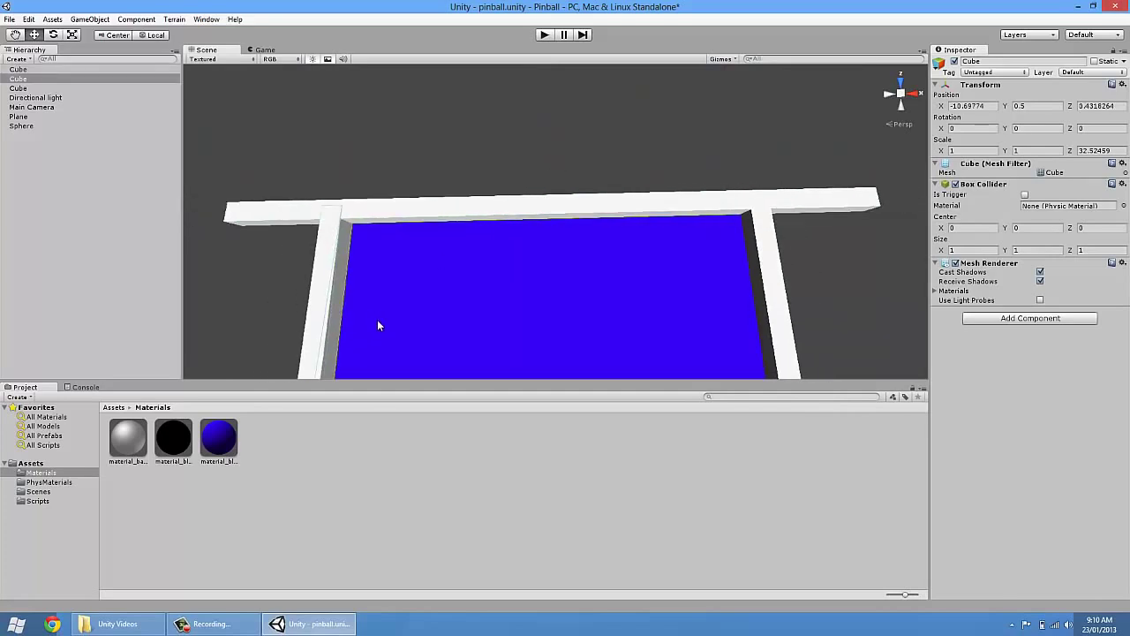
pyautogui.keyDown('alt'); pyautogui.moveTo(469, 217); pyautogui.dragTo(442, 373); pyautogui.keyUp('alt')
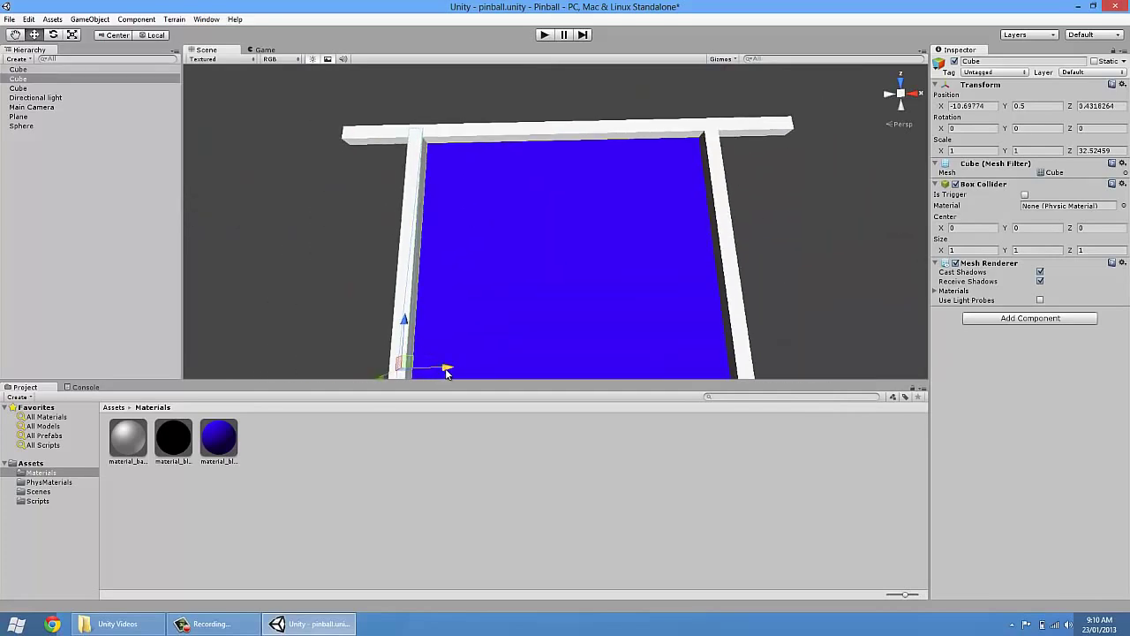
pyautogui.keyDown('alt'); pyautogui.moveTo(491, 230); pyautogui.dragTo(512, 186); pyautogui.keyUp('alt')
pyautogui.click(566, 180)
pyautogui.press('r')
pyautogui.press('w')
pyautogui.press('r')
pyautogui.press('w')
pyautogui.moveTo(535, 65); pyautogui.dragTo(599, 271, button='right')
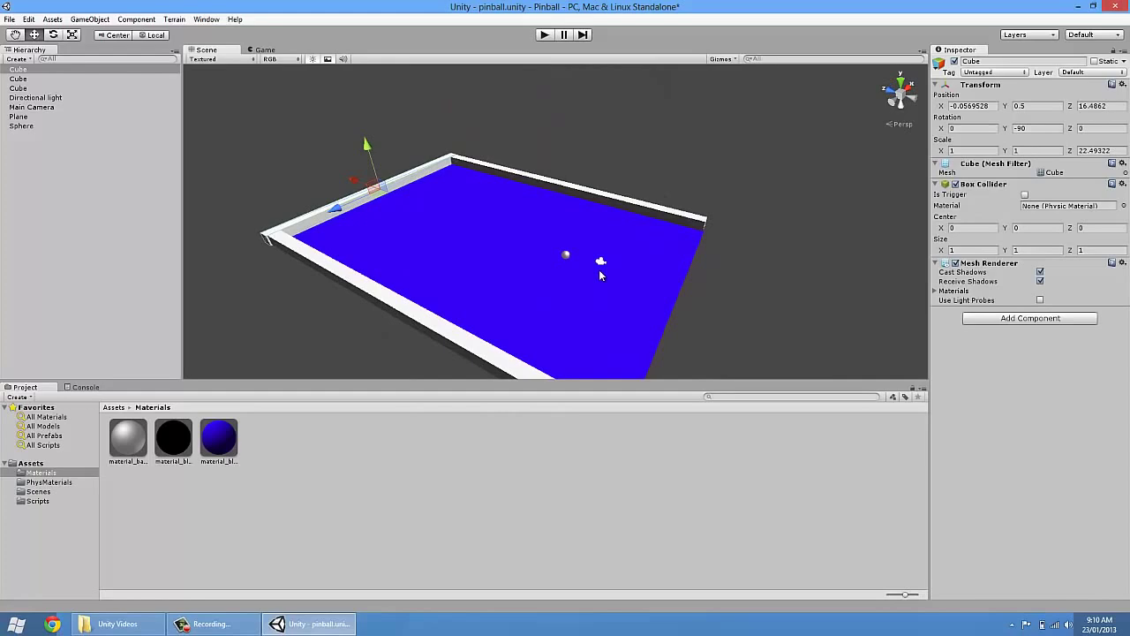
# Raise the Main Camera and pull it back to Z −21.98 behind the table
pyautogui.click(601, 263)
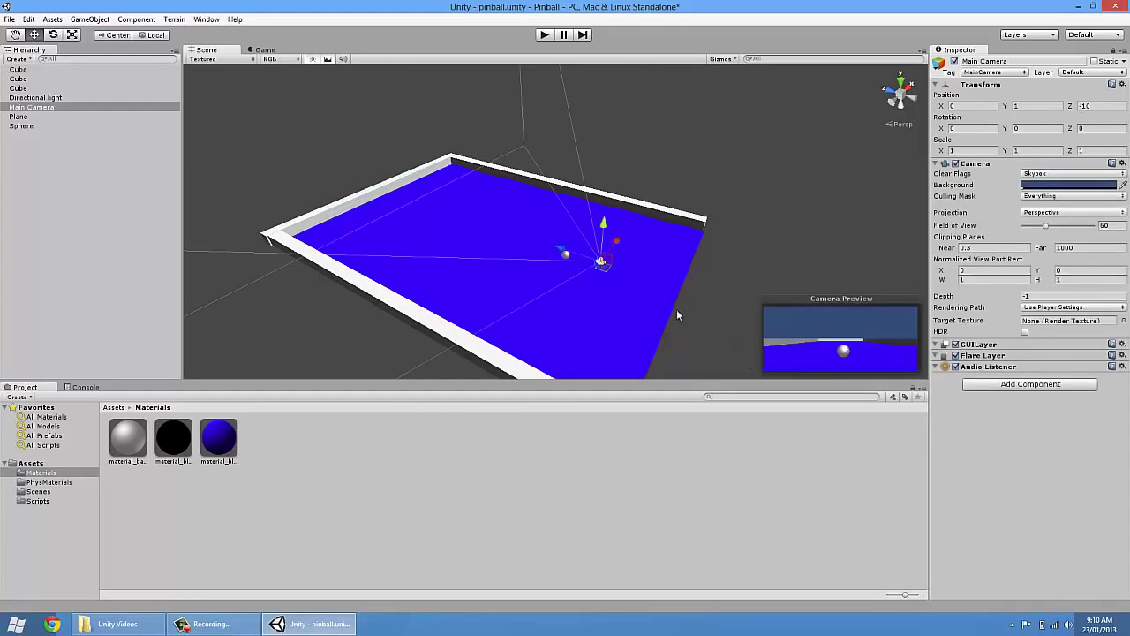
pyautogui.moveTo(687, 295); pyautogui.dragTo(652, 202, button='right')
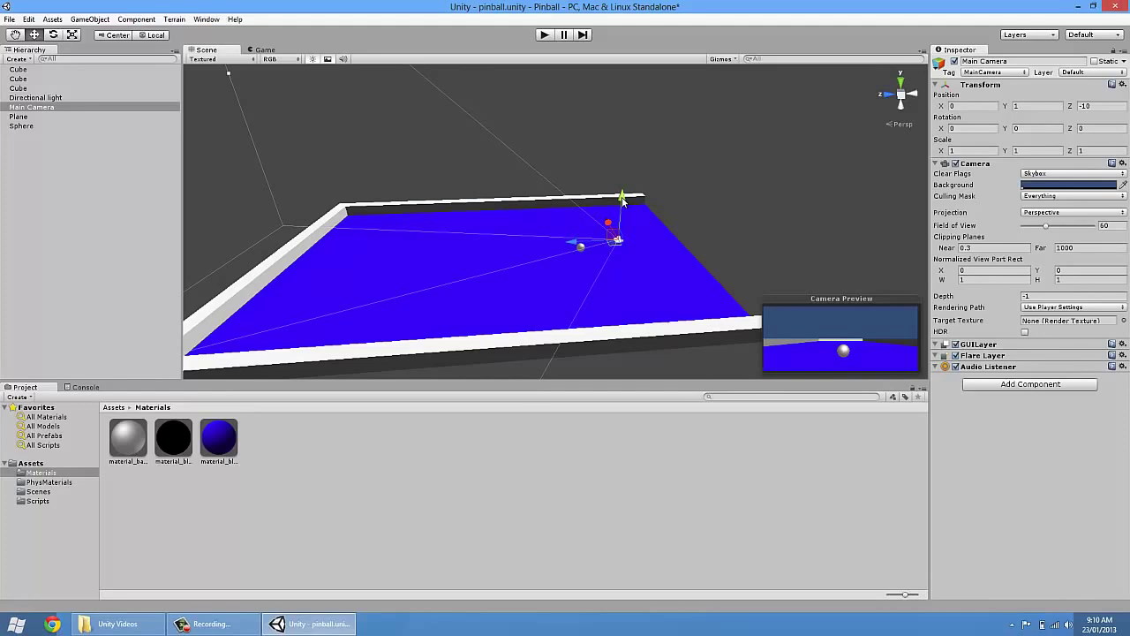
pyautogui.moveTo(624, 198); pyautogui.dragTo(750, 125)
pyautogui.moveTo(750, 128); pyautogui.dragTo(846, 212, button='right')
# Tilt the Main Camera down to Rotation X 32.72 and nudge it slightly forward
pyautogui.press('e')
pyautogui.moveTo(797, 79); pyautogui.dragTo(748, 129)
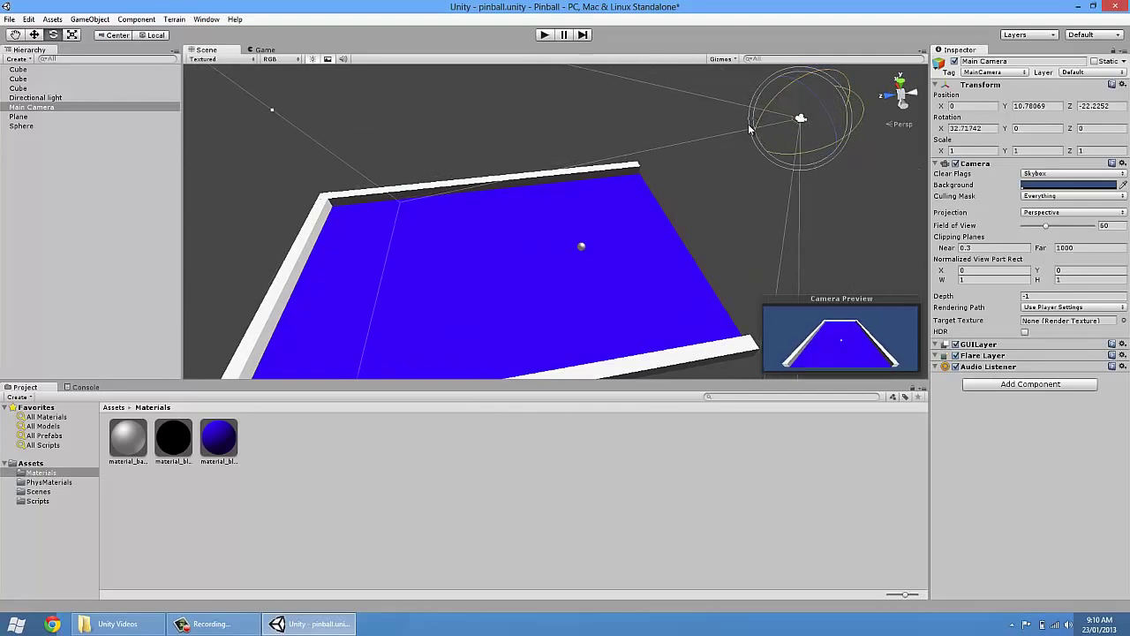
pyautogui.press('w')
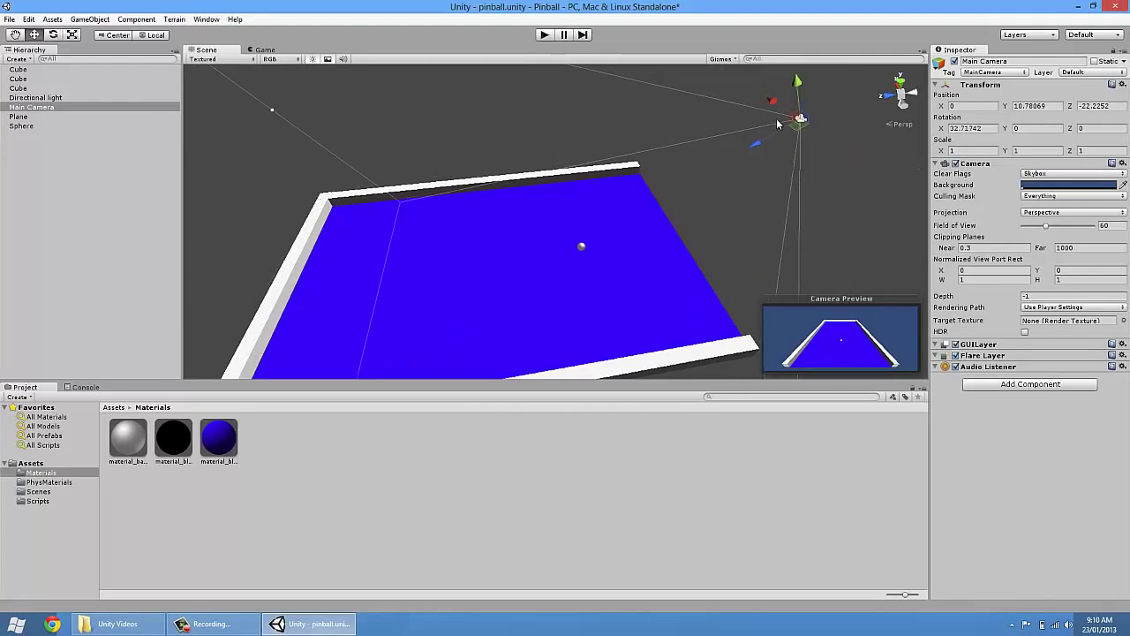
pyautogui.click(157, 36)
pyautogui.moveTo(758, 124); pyautogui.dragTo(675, 240)
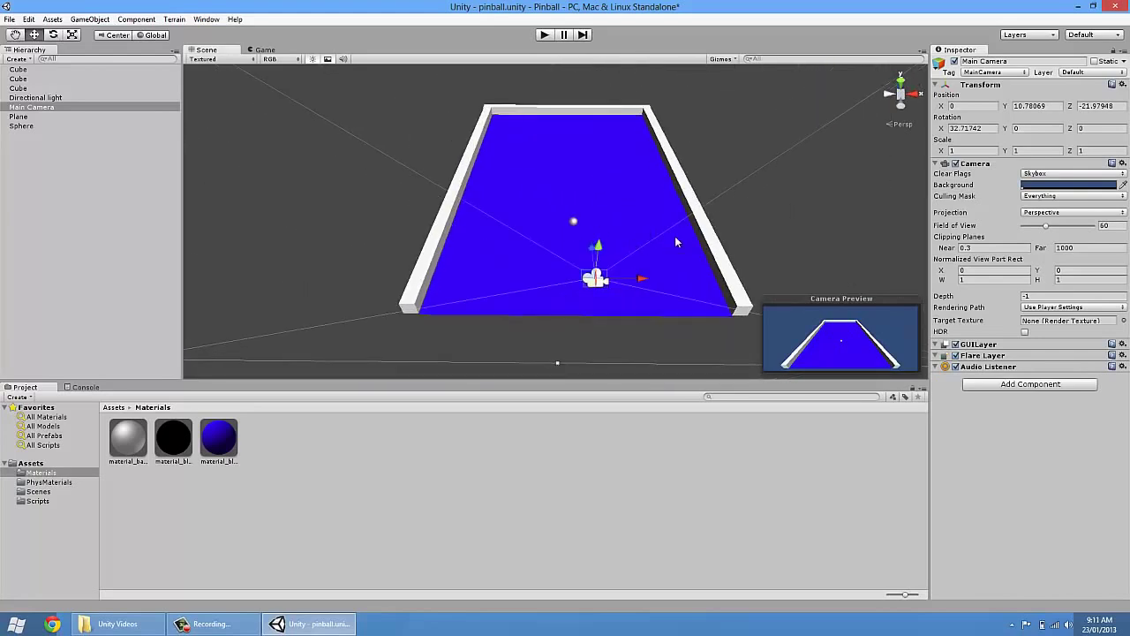
pyautogui.click(692, 181)
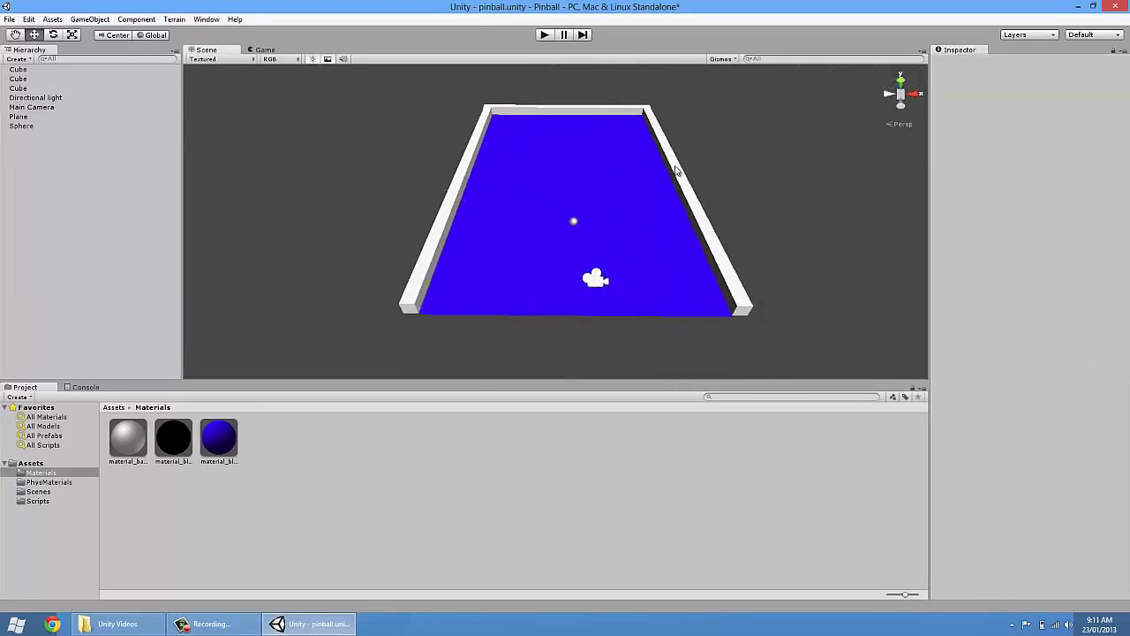
pyautogui.click(545, 35)
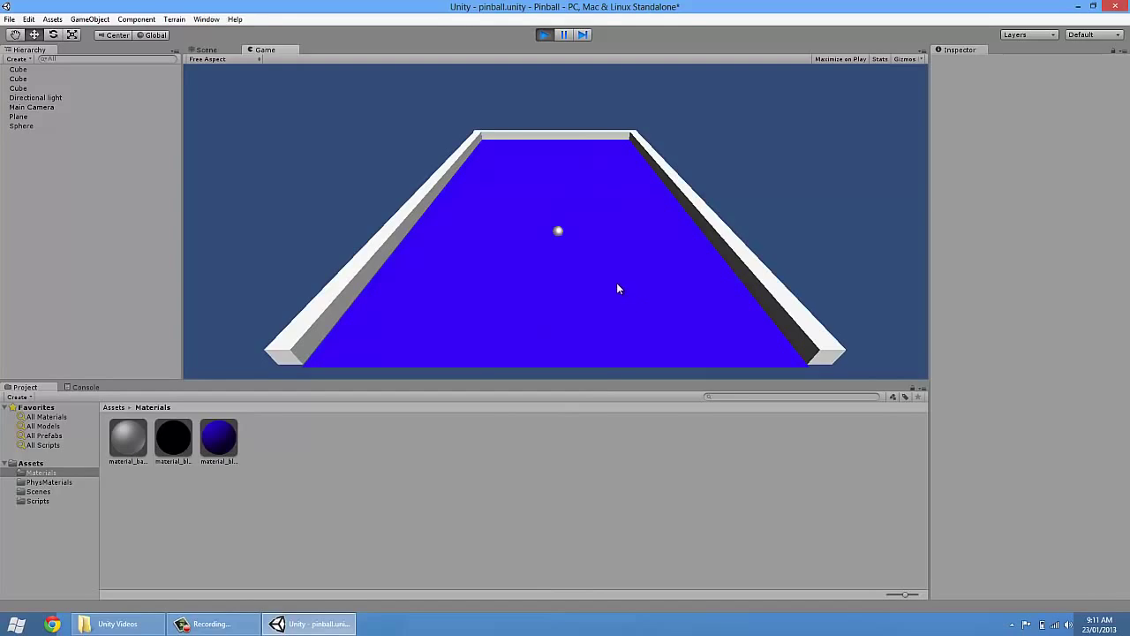
pyautogui.click(547, 37)
pyautogui.keyDown('alt'); pyautogui.moveTo(626, 182); pyautogui.dragTo(538, 308); pyautogui.keyUp('alt')
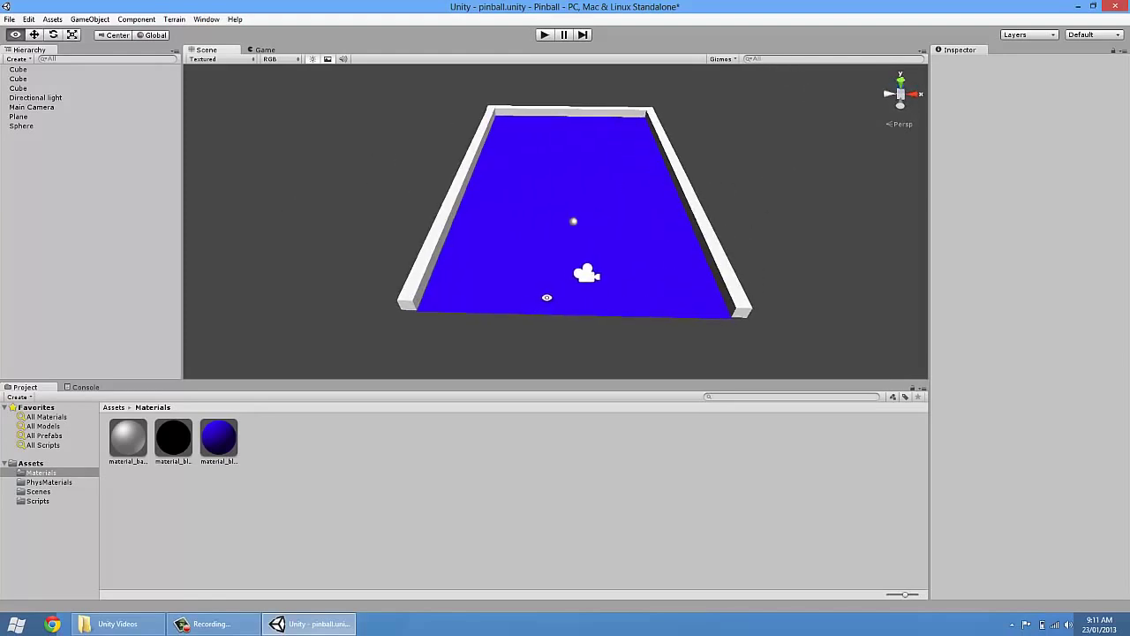
pyautogui.scroll(5, 567, 300)
pyautogui.scroll(-1, 568, 318)
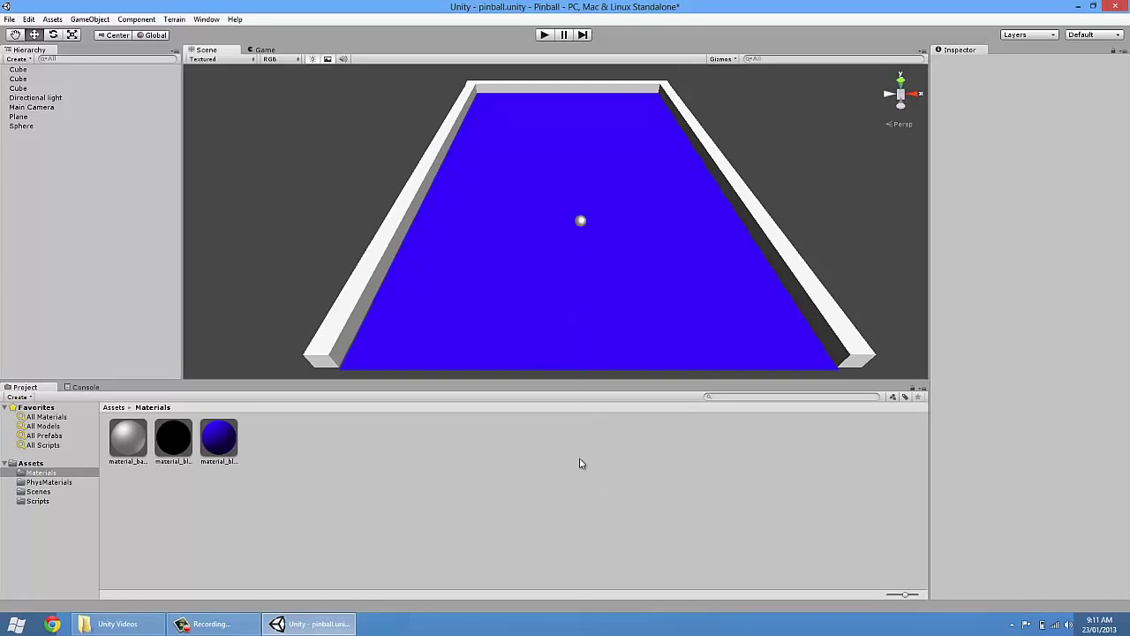
# Deselect the left wall and show the Physics Manager with gravity 0, −9.81, −10
pyautogui.click(407, 227)
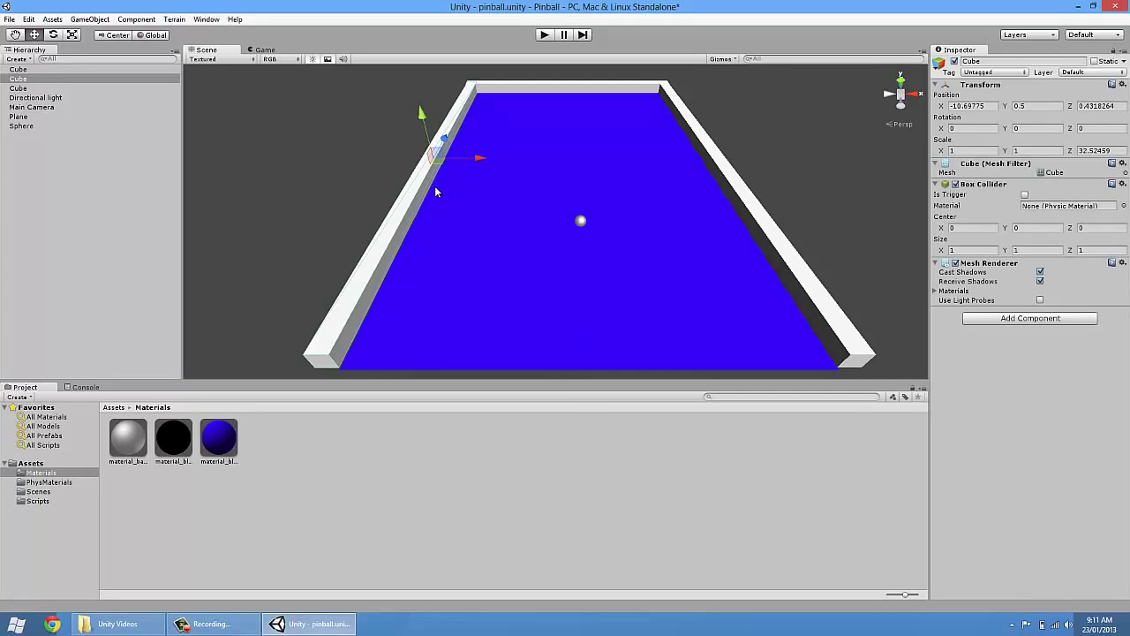
pyautogui.moveTo(480, 159); pyautogui.dragTo(482, 162)
pyautogui.click(349, 116)
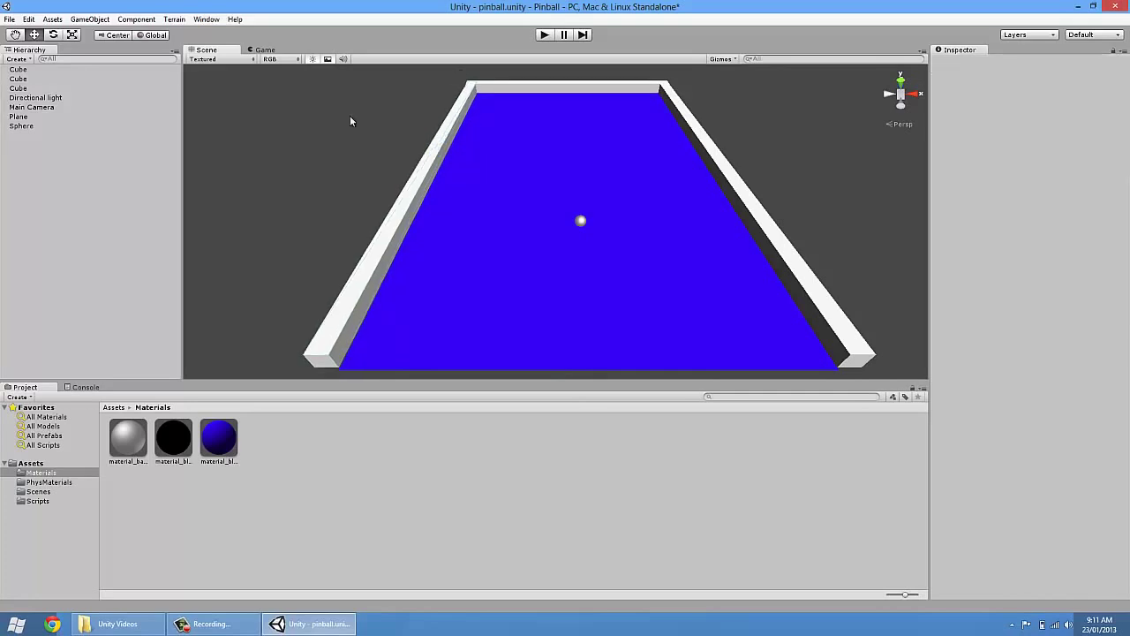
pyautogui.click(29, 19)
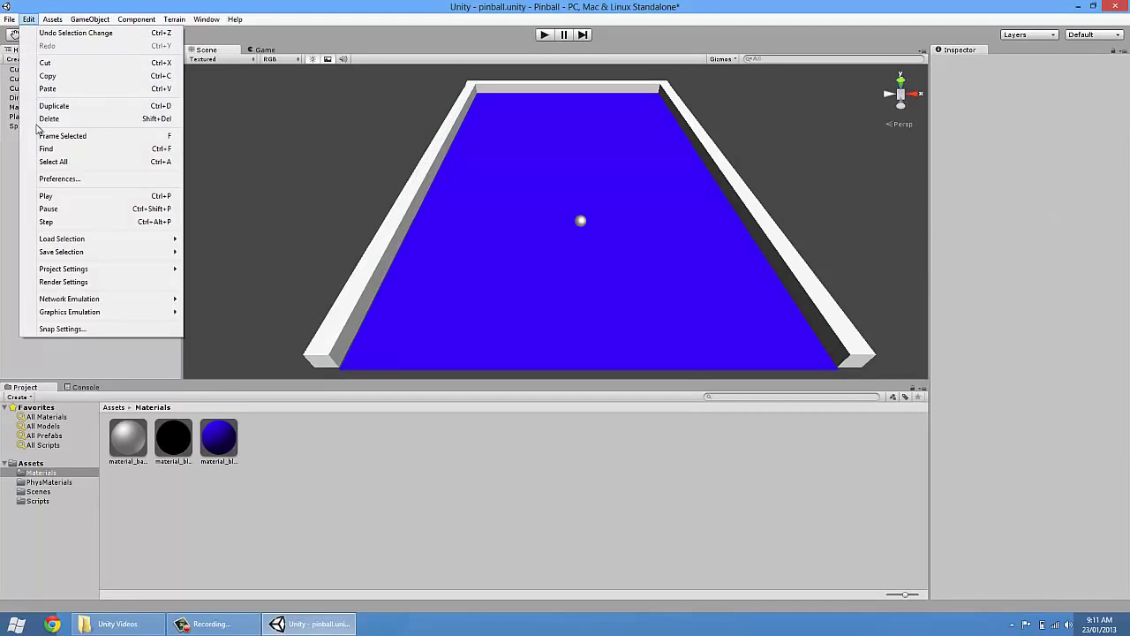
pyautogui.moveTo(75, 272)
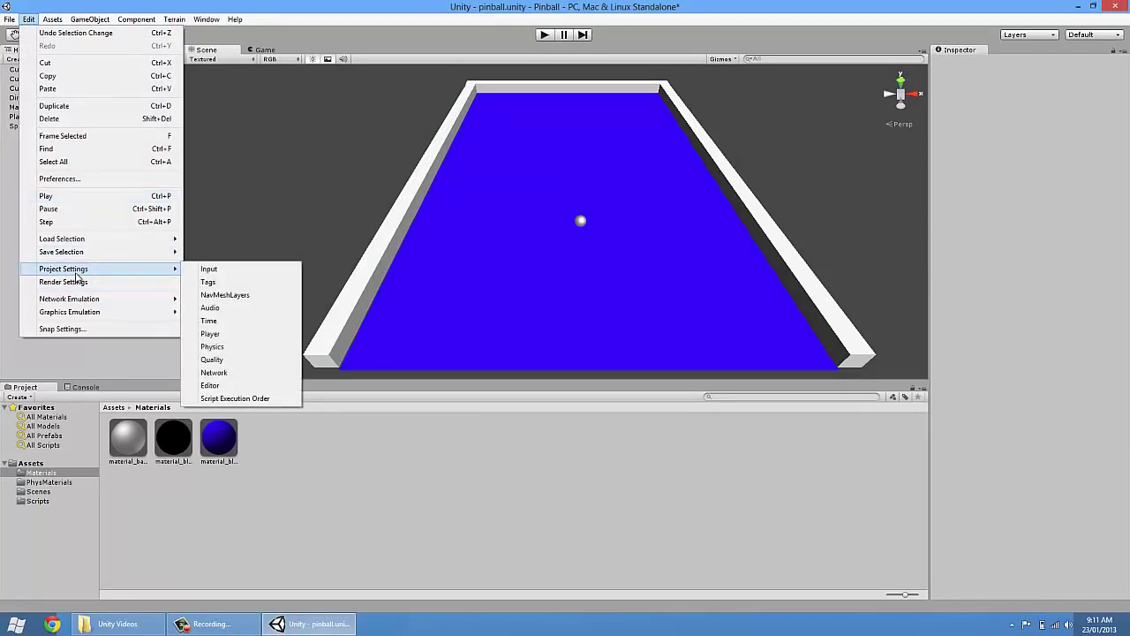
pyautogui.click(236, 348)
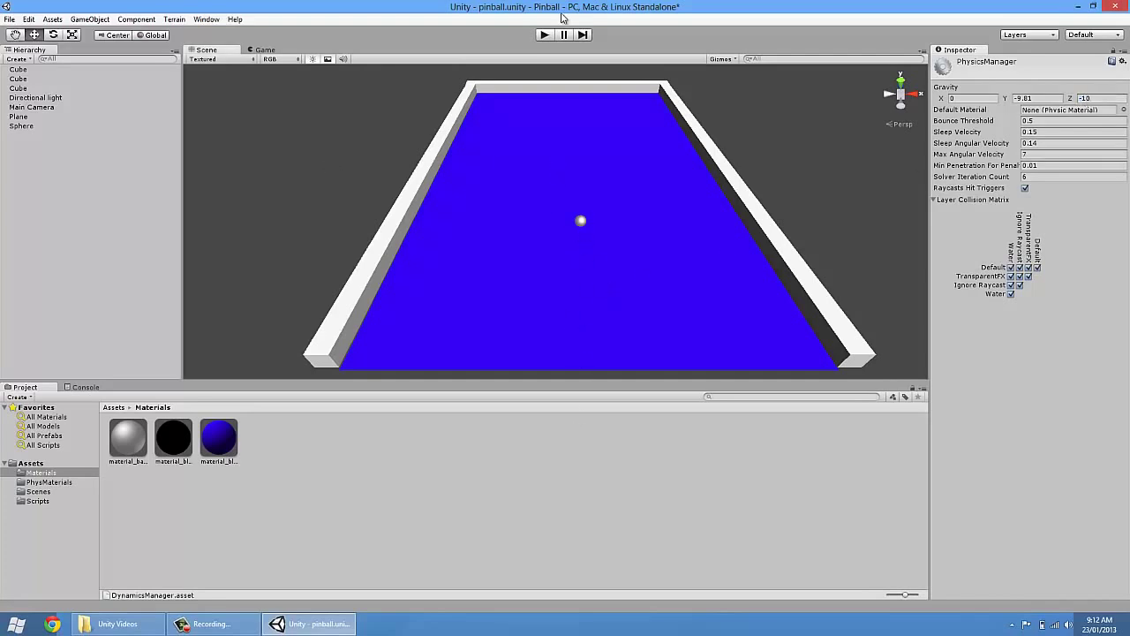
# Play-test the table under the new gravity, stop, then nudge and deselect the far-end wall
pyautogui.click(545, 35)
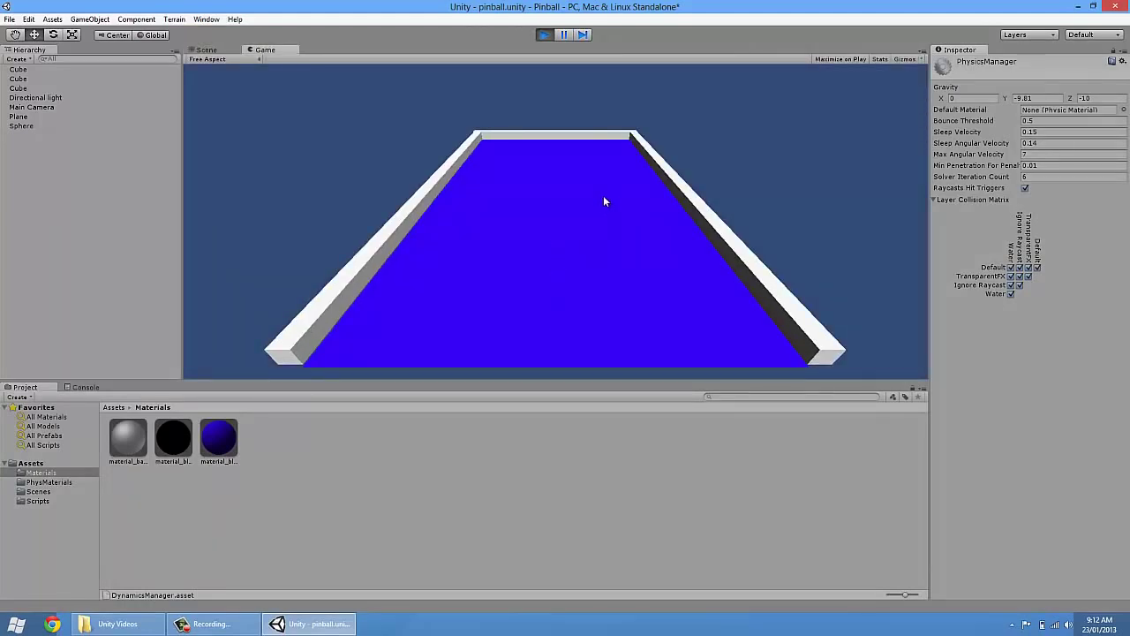
pyautogui.click(546, 34)
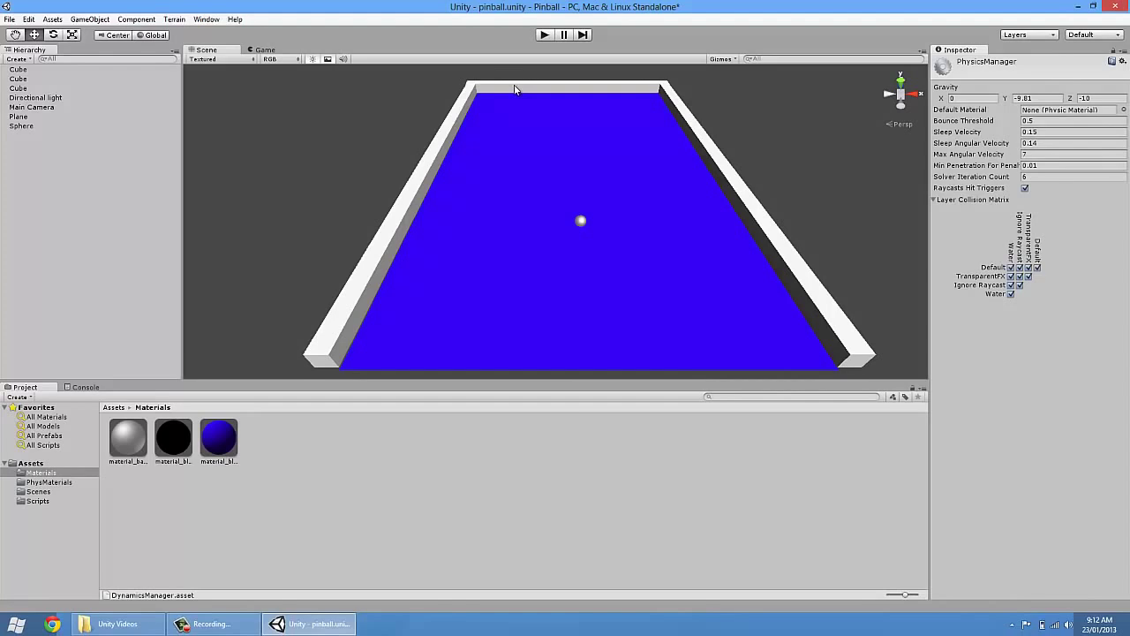
pyautogui.click(514, 89)
pyautogui.moveTo(610, 89); pyautogui.dragTo(610, 89)
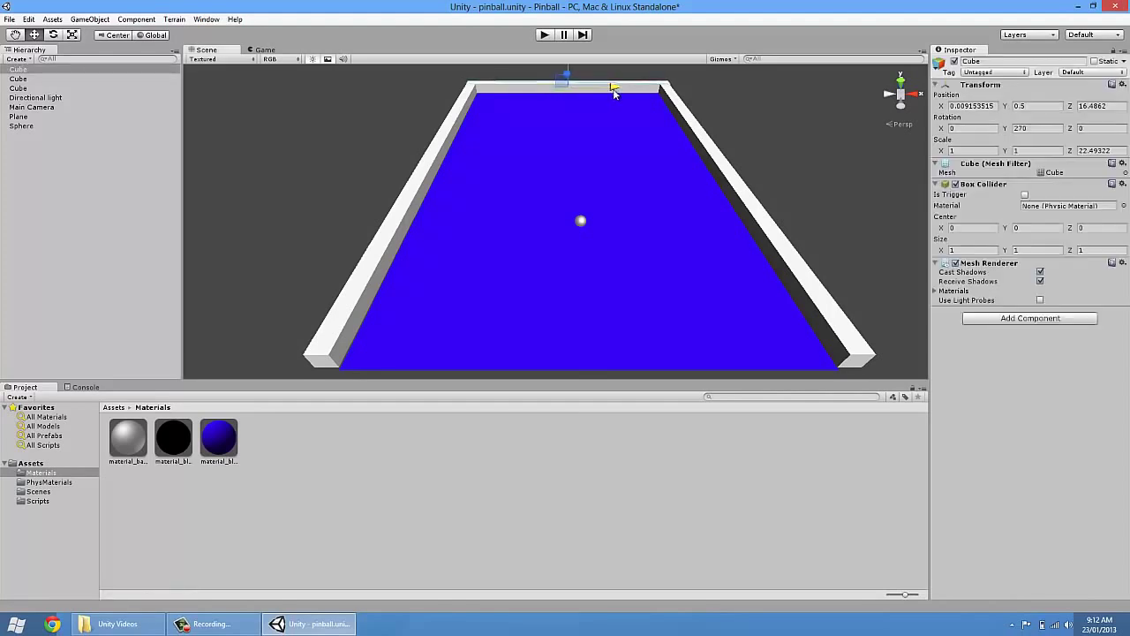
pyautogui.click(716, 119)
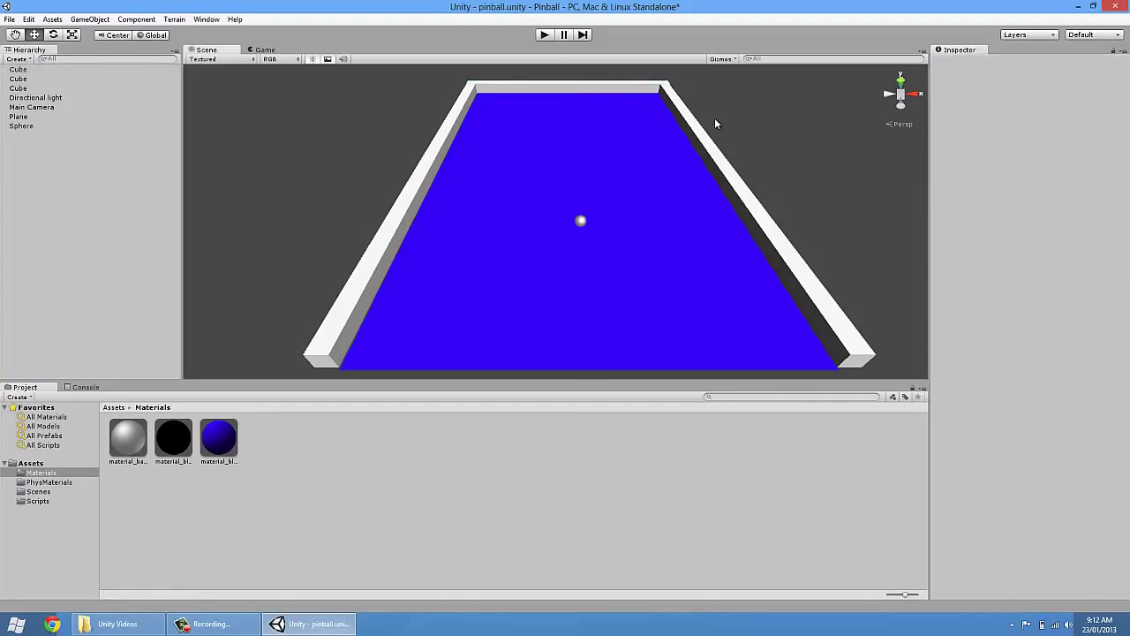